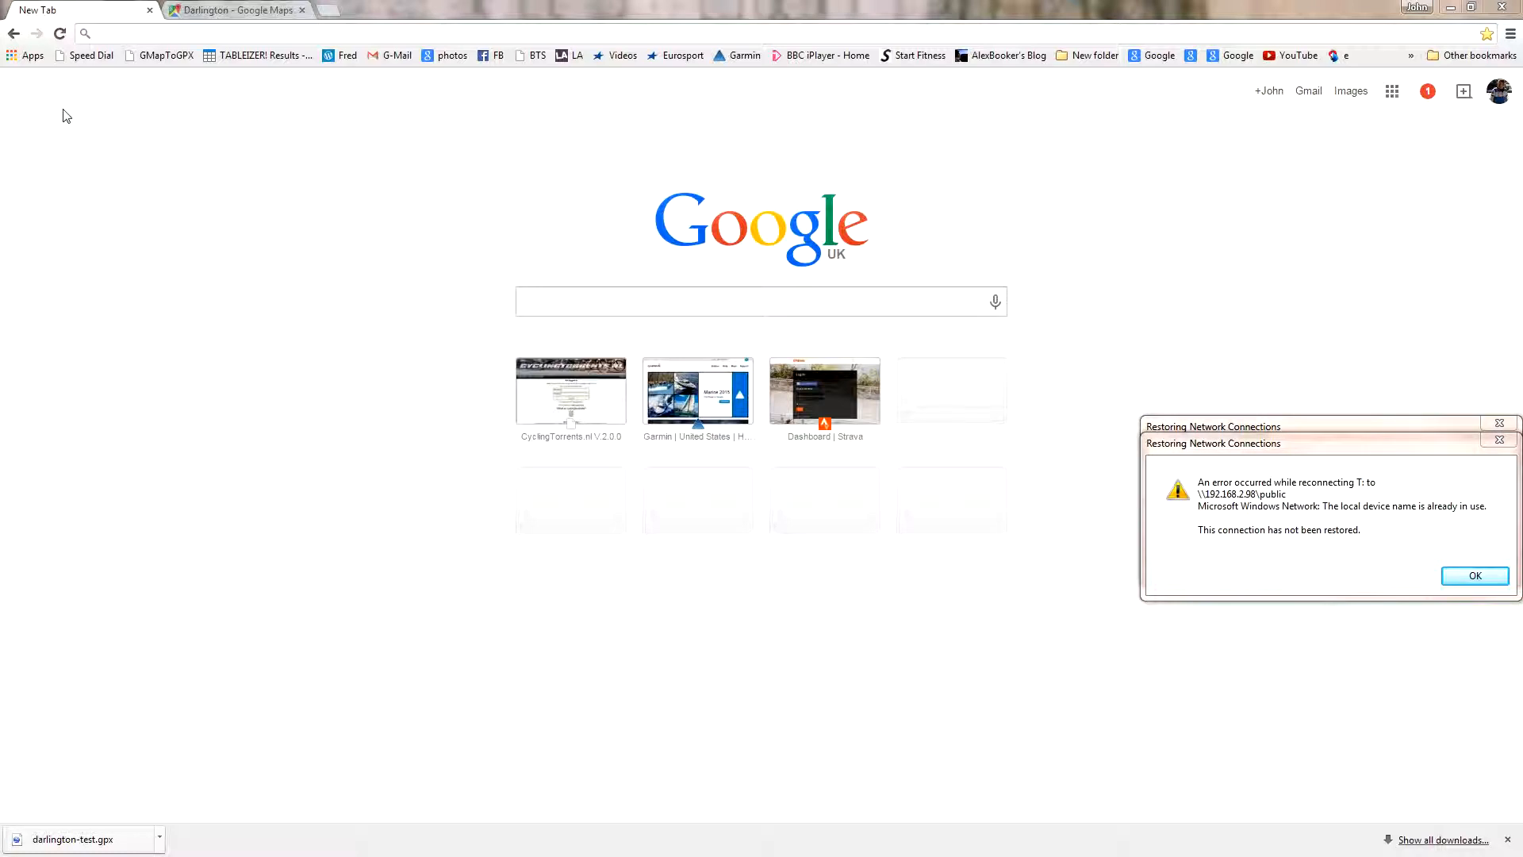
# - Dismiss the network connection error messages and open the gb.mapometer.com website
pyautogui.click(1476, 577)
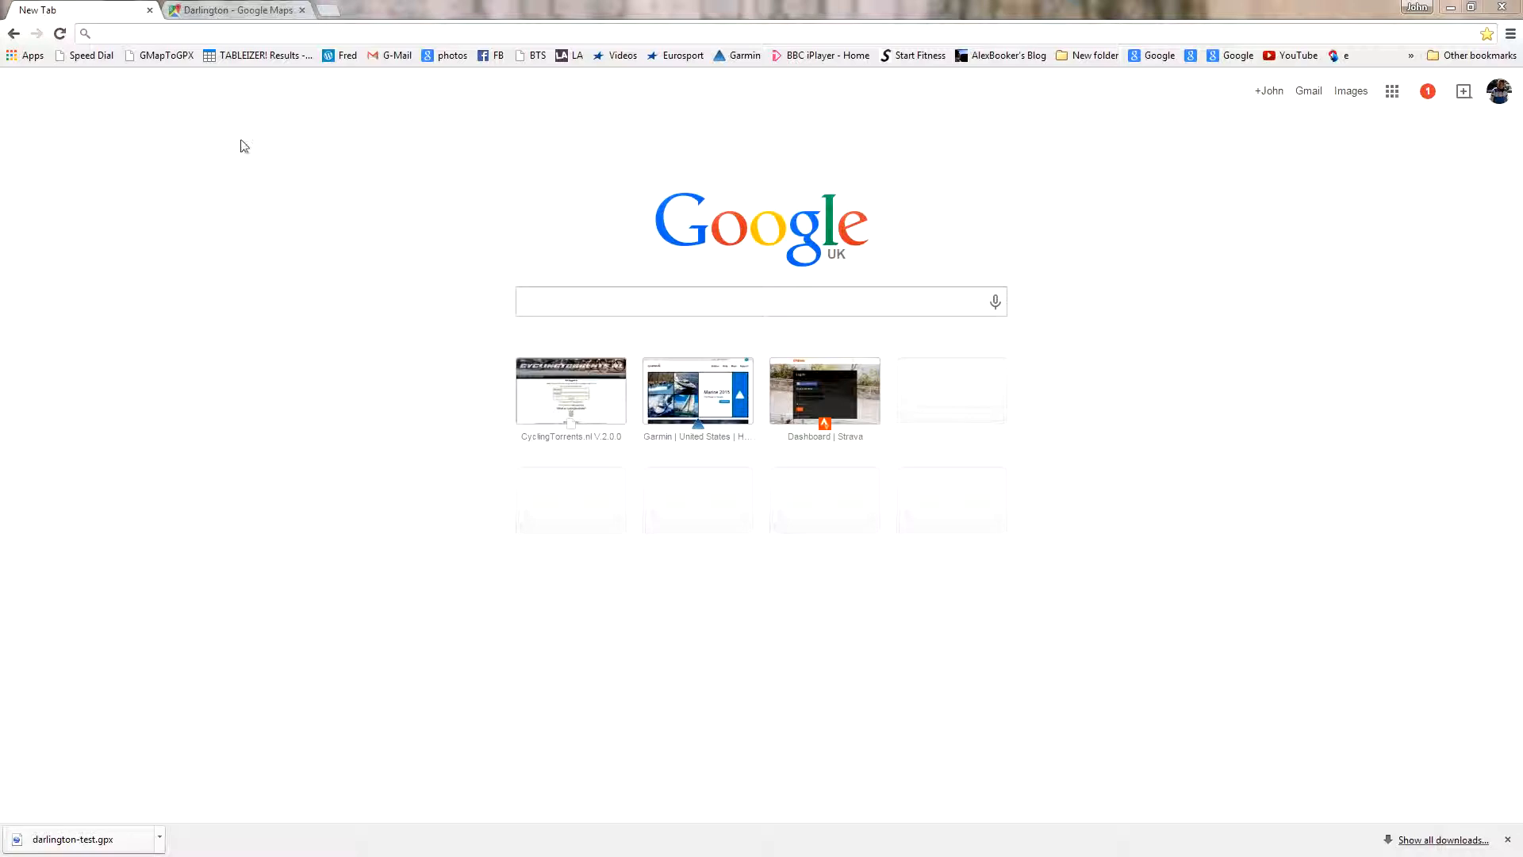
pyautogui.click(136, 35)
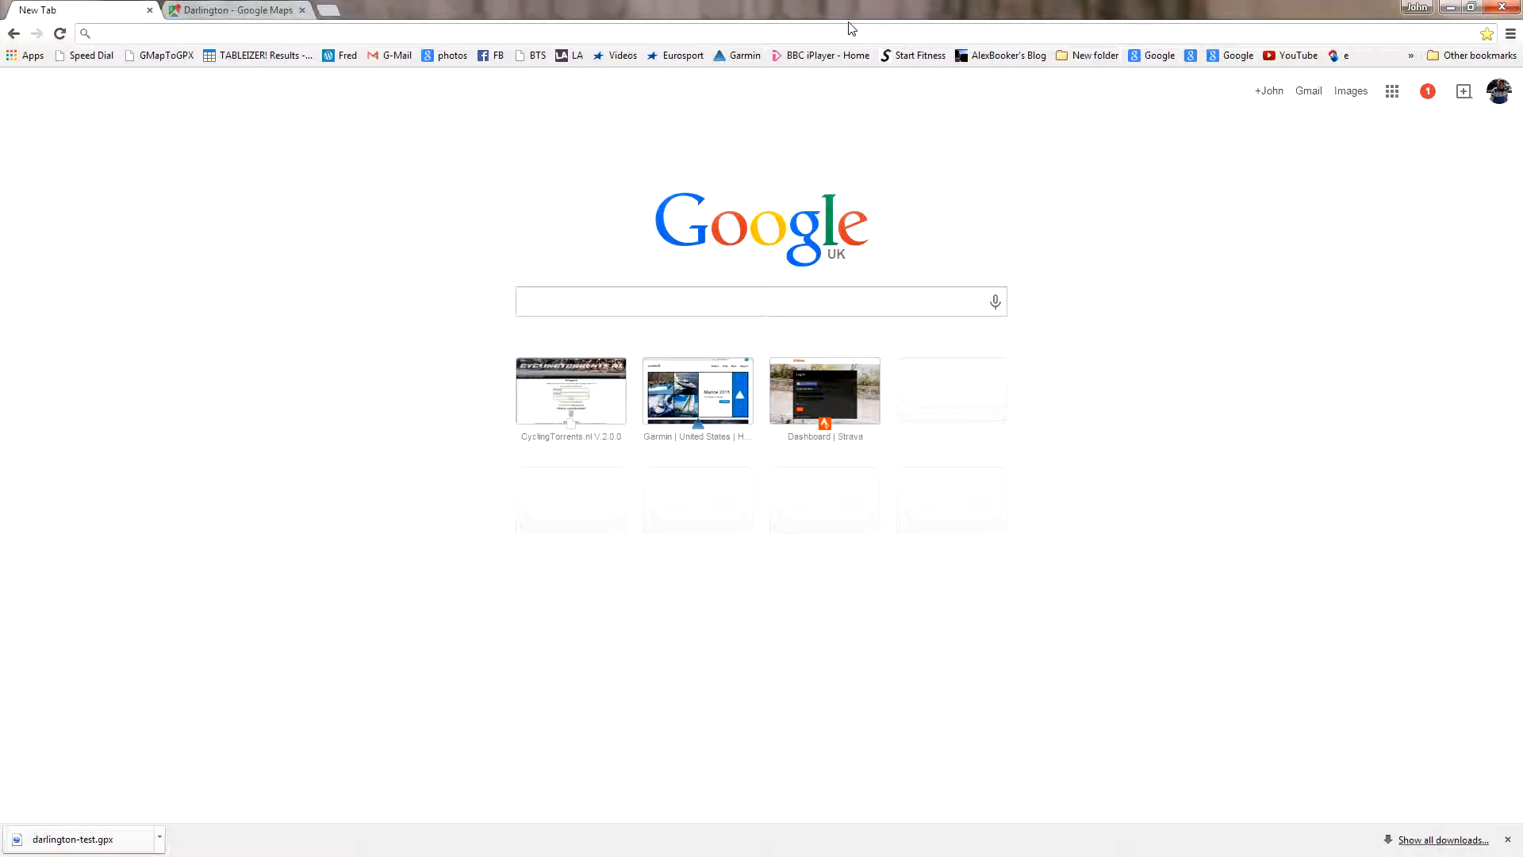
pyautogui.write('map')
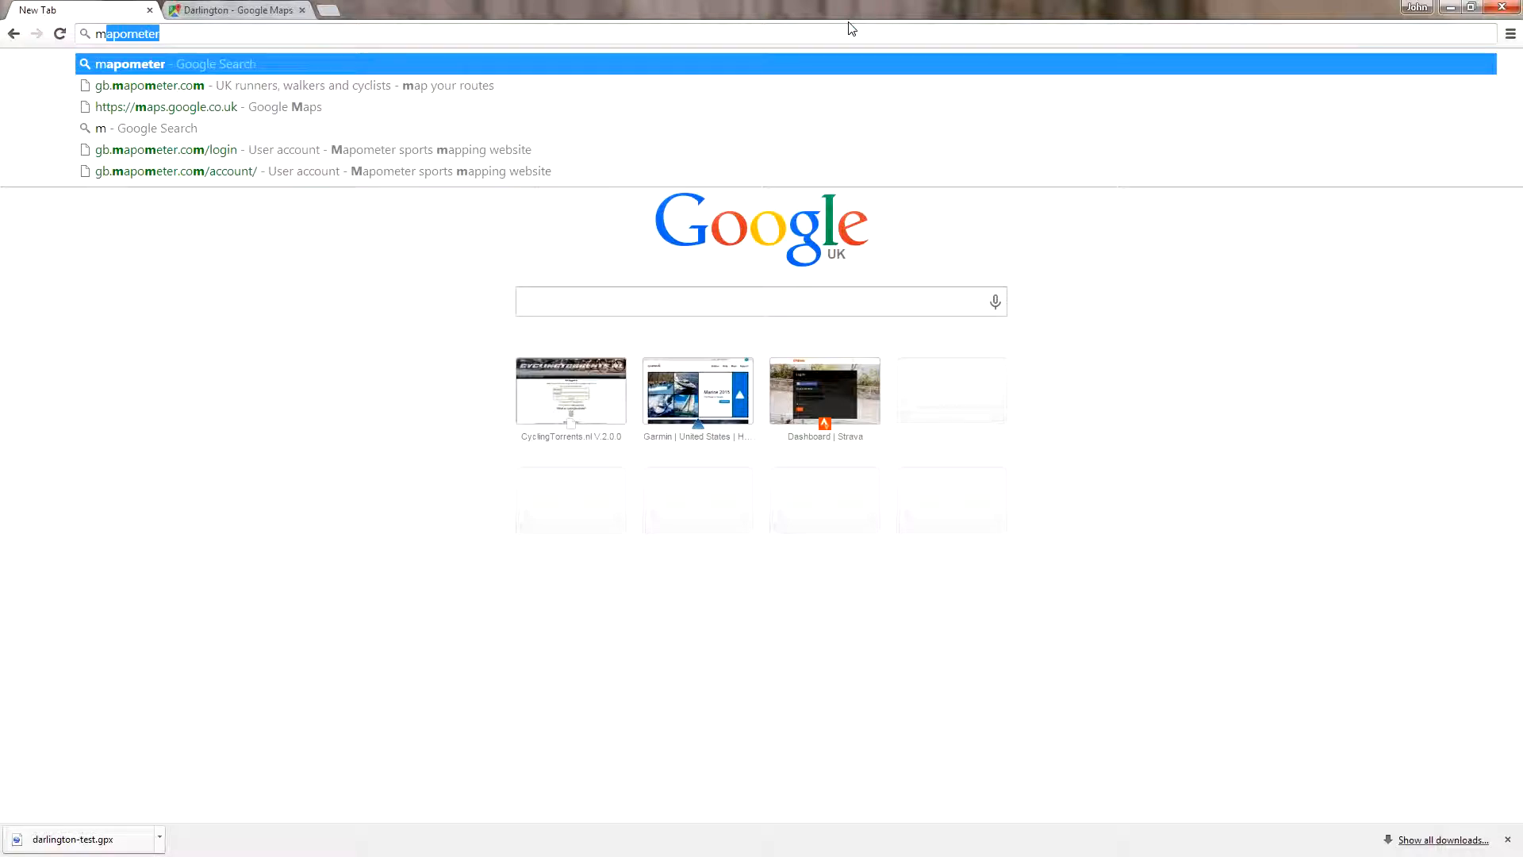
pyautogui.write('ometer')
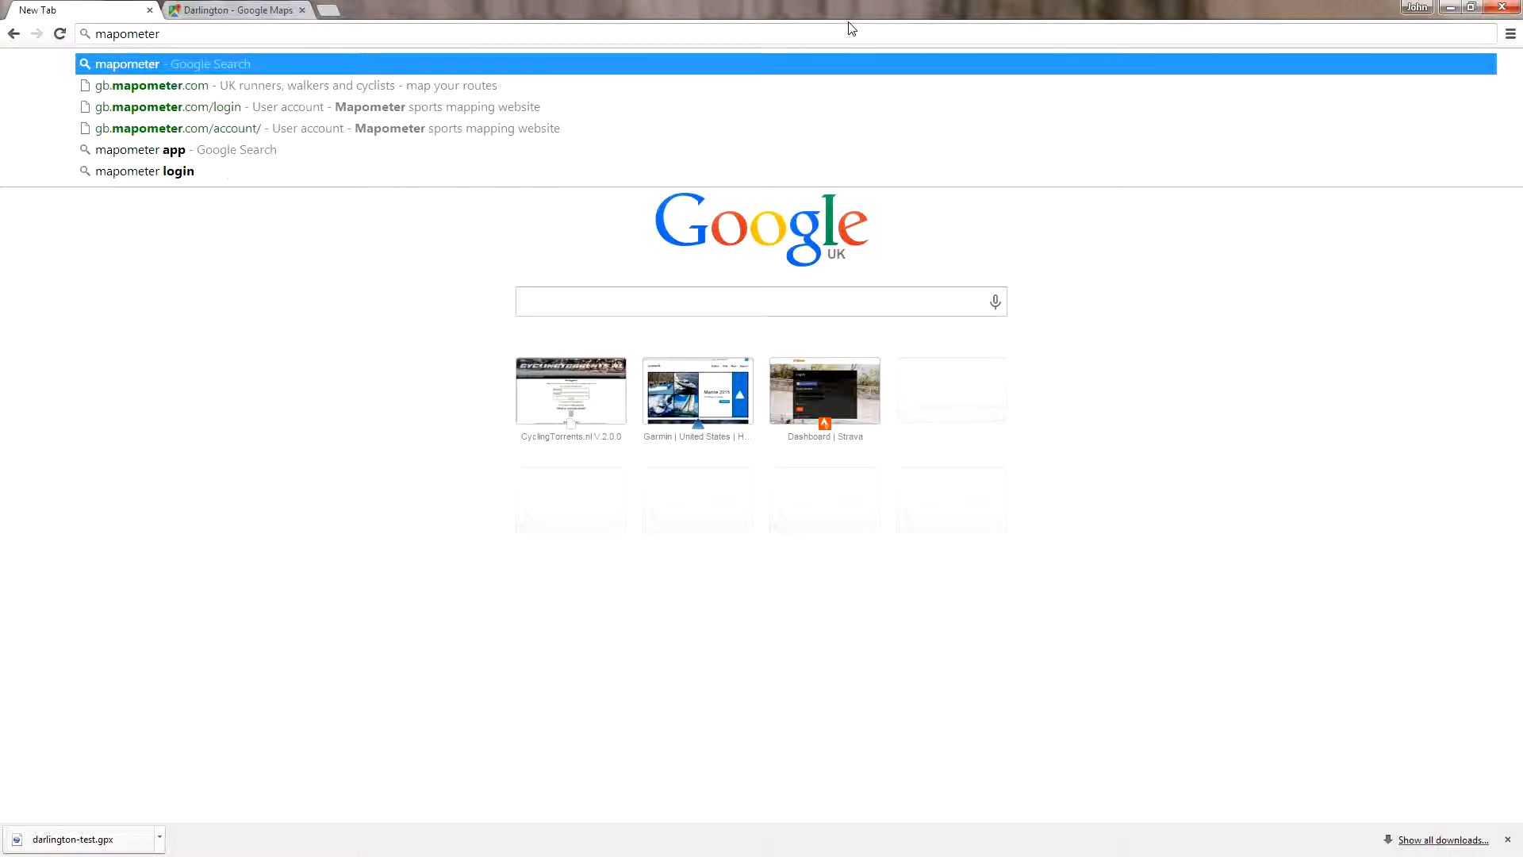
pyautogui.press('Down')
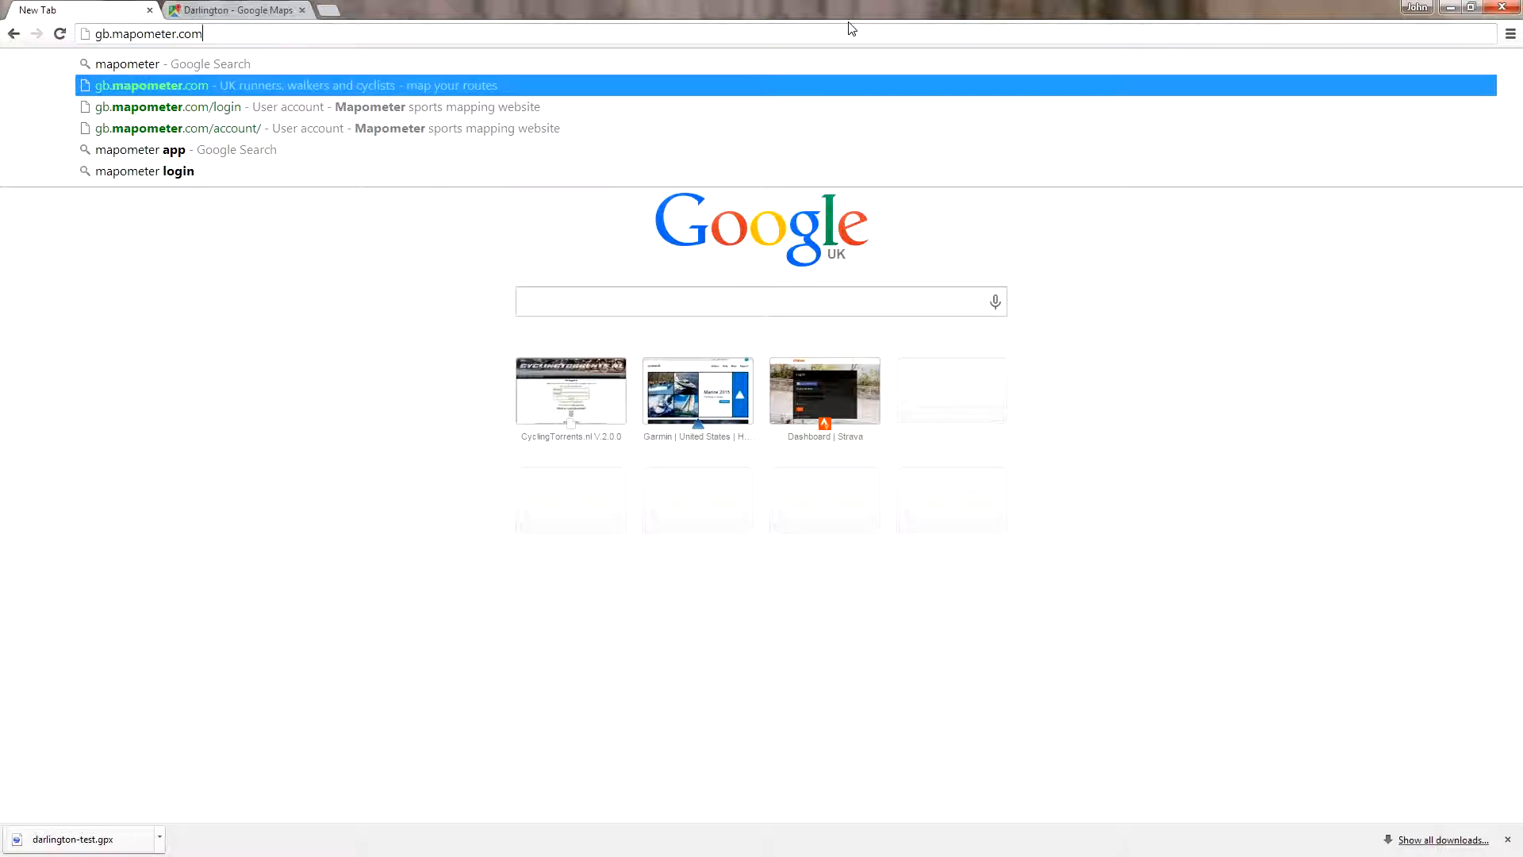
pyautogui.press('Return')
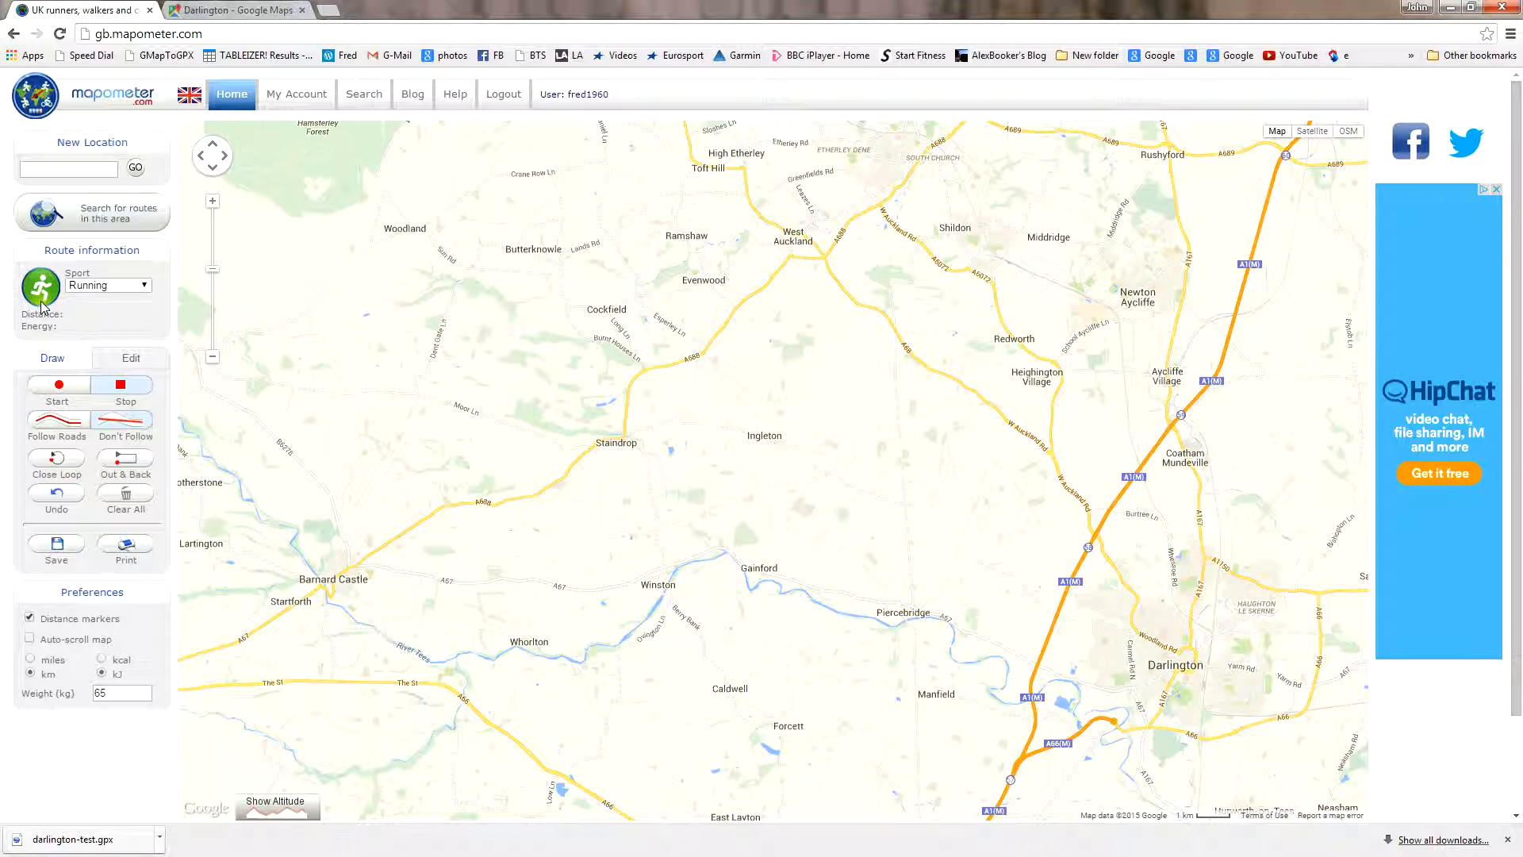
# - Set the route's sport to Cycling and move the map to the location staindrop
pyautogui.click(146, 289)
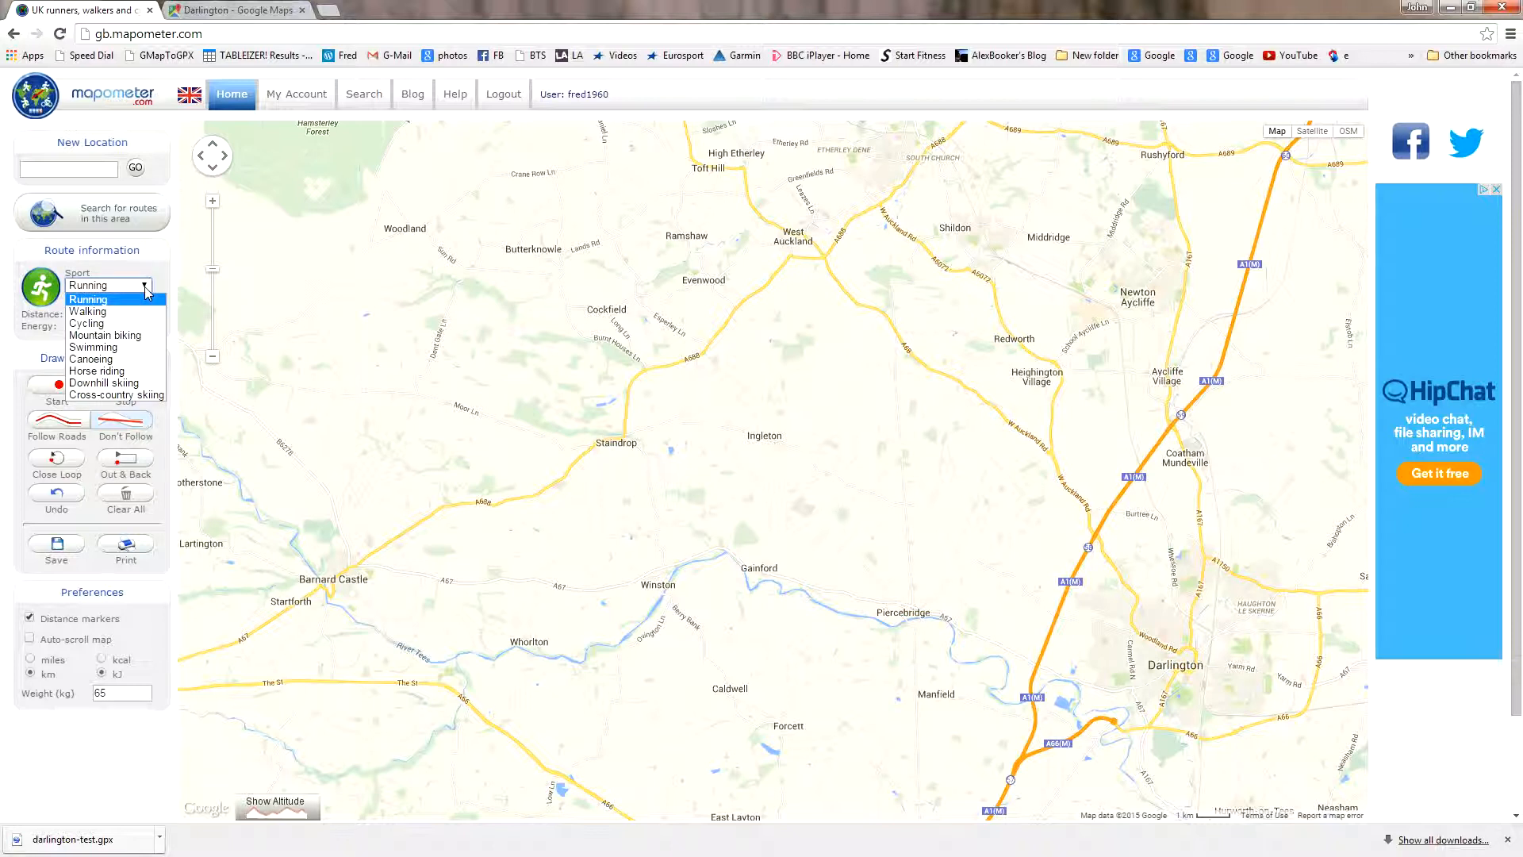
pyautogui.click(83, 323)
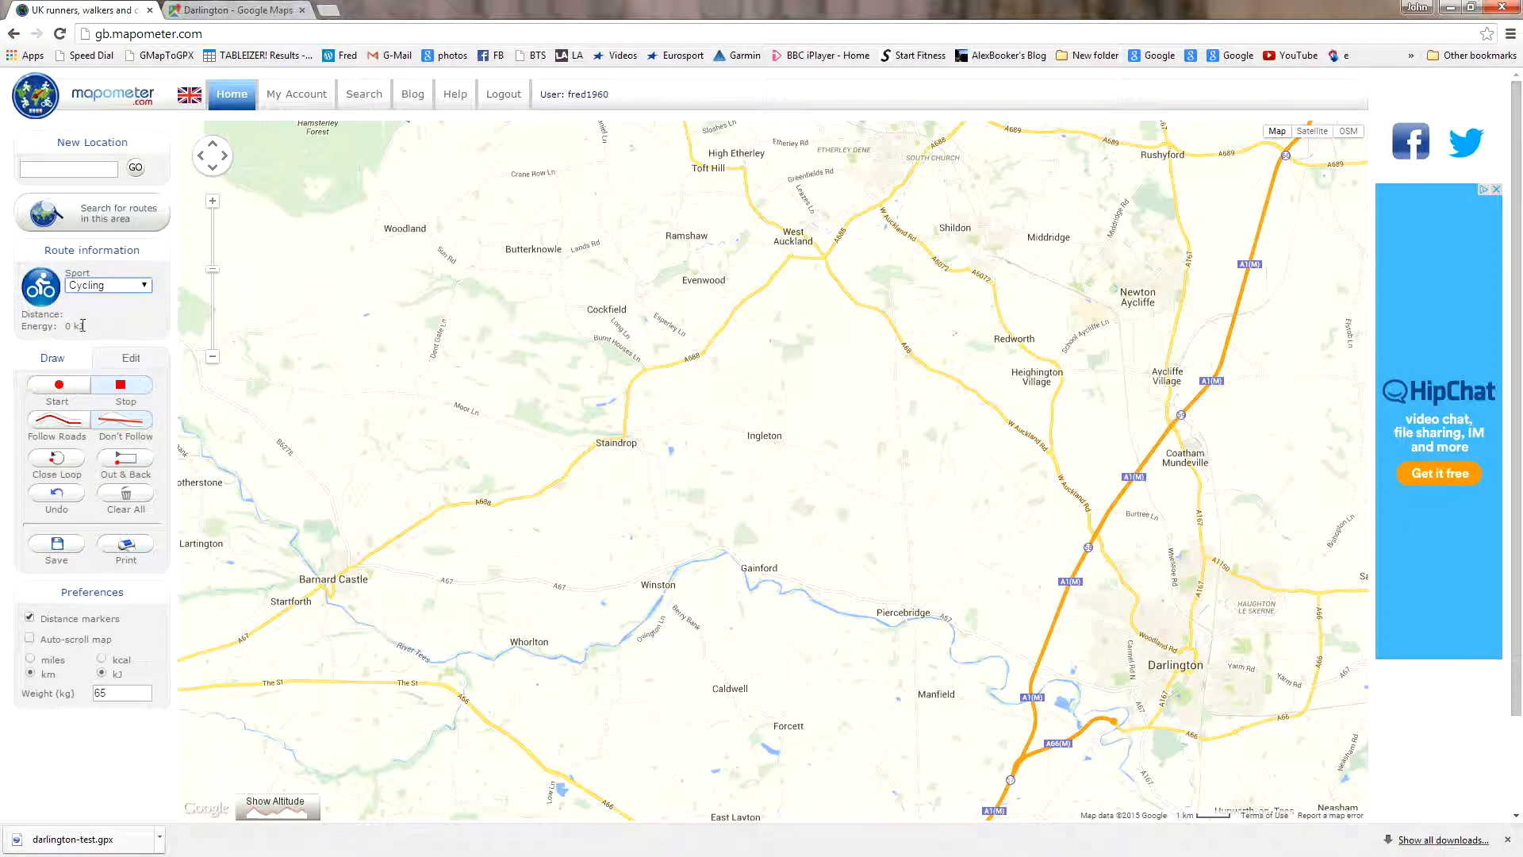
pyautogui.click(84, 170)
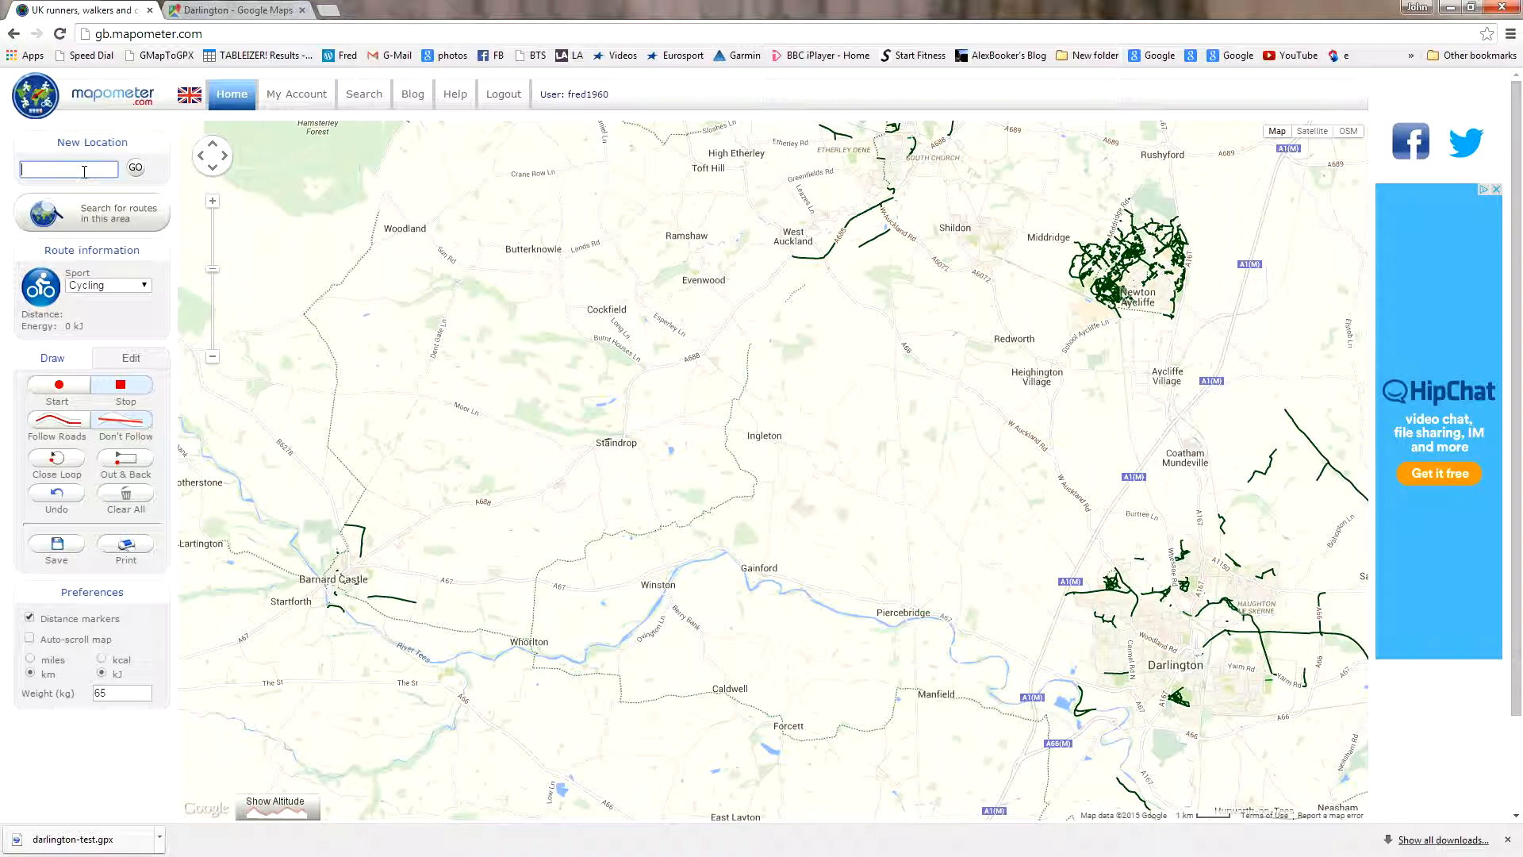
pyautogui.write('staindrop')
pyautogui.press('Return')
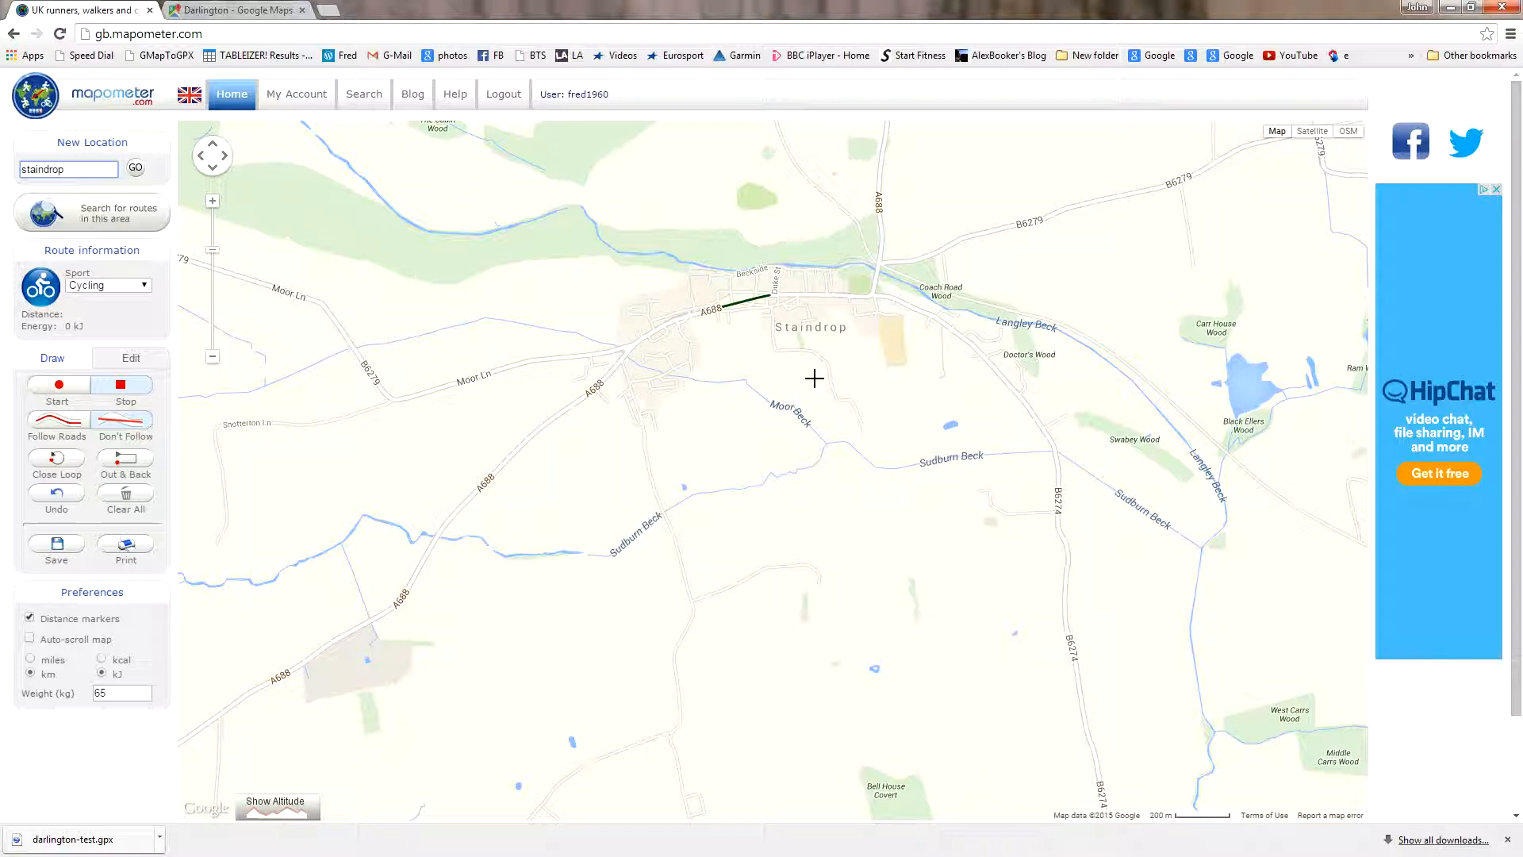
# - Start drawing a route in Follow Roads mode, placing its start point on the main road in Staindrop
pyautogui.click(212, 356)
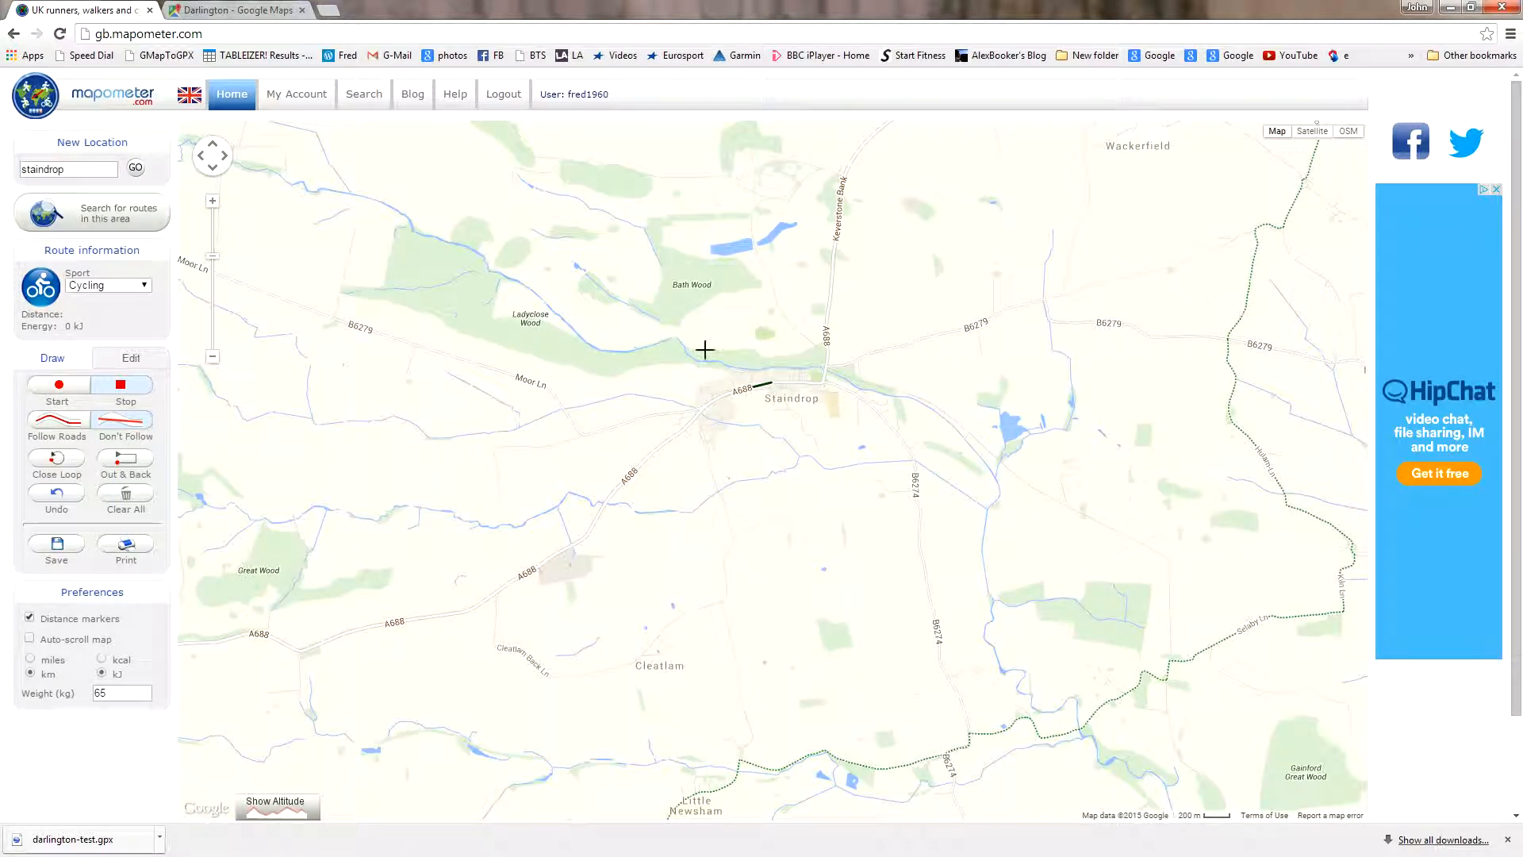
pyautogui.scroll(-3, 792, 414)
pyautogui.scroll(3, 791, 413)
pyautogui.click(213, 204)
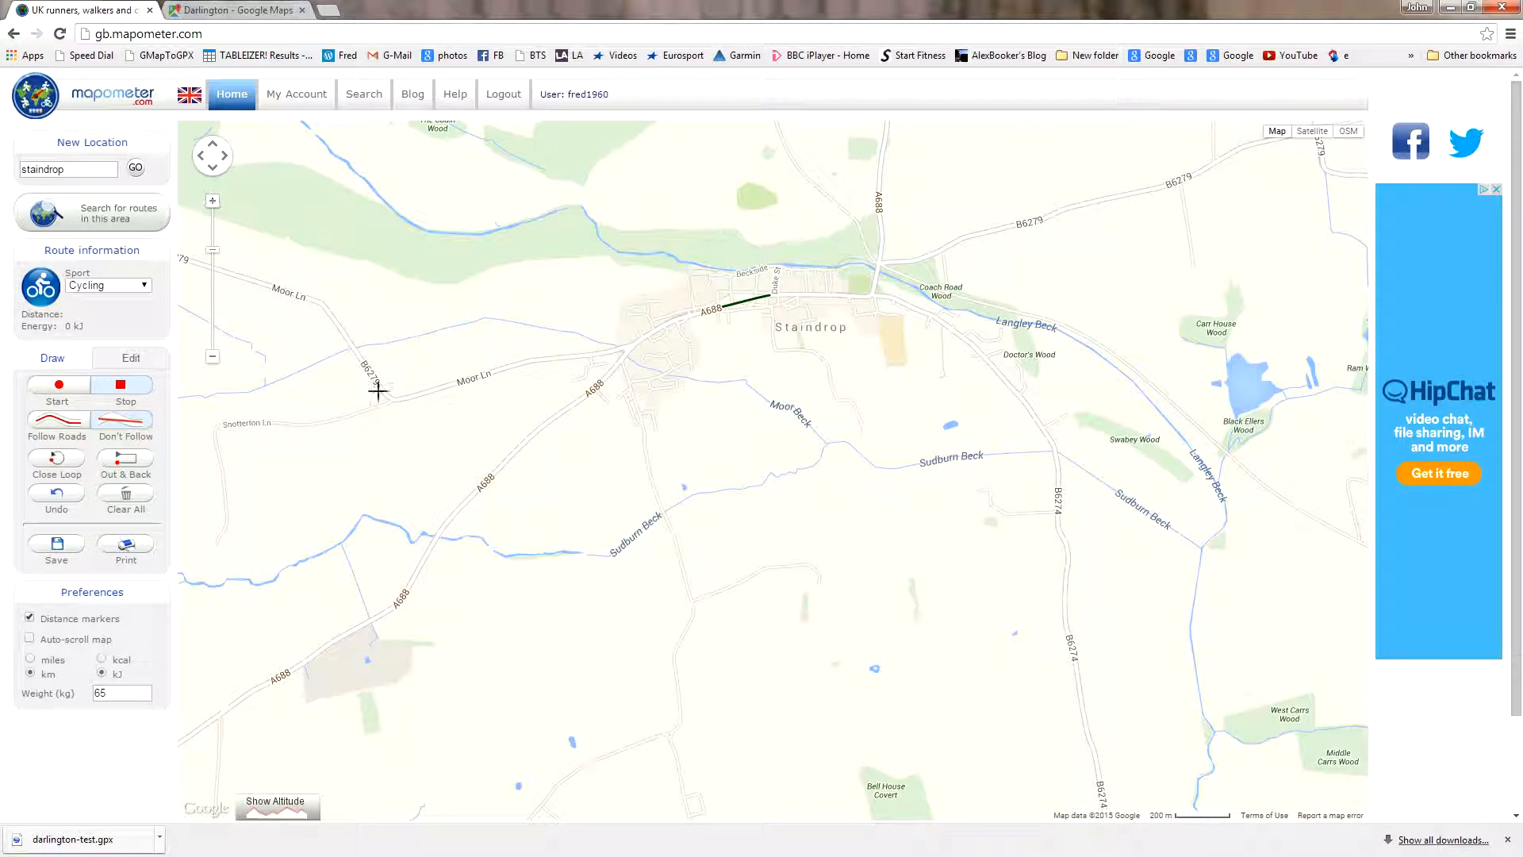
pyautogui.click(53, 359)
pyautogui.click(60, 387)
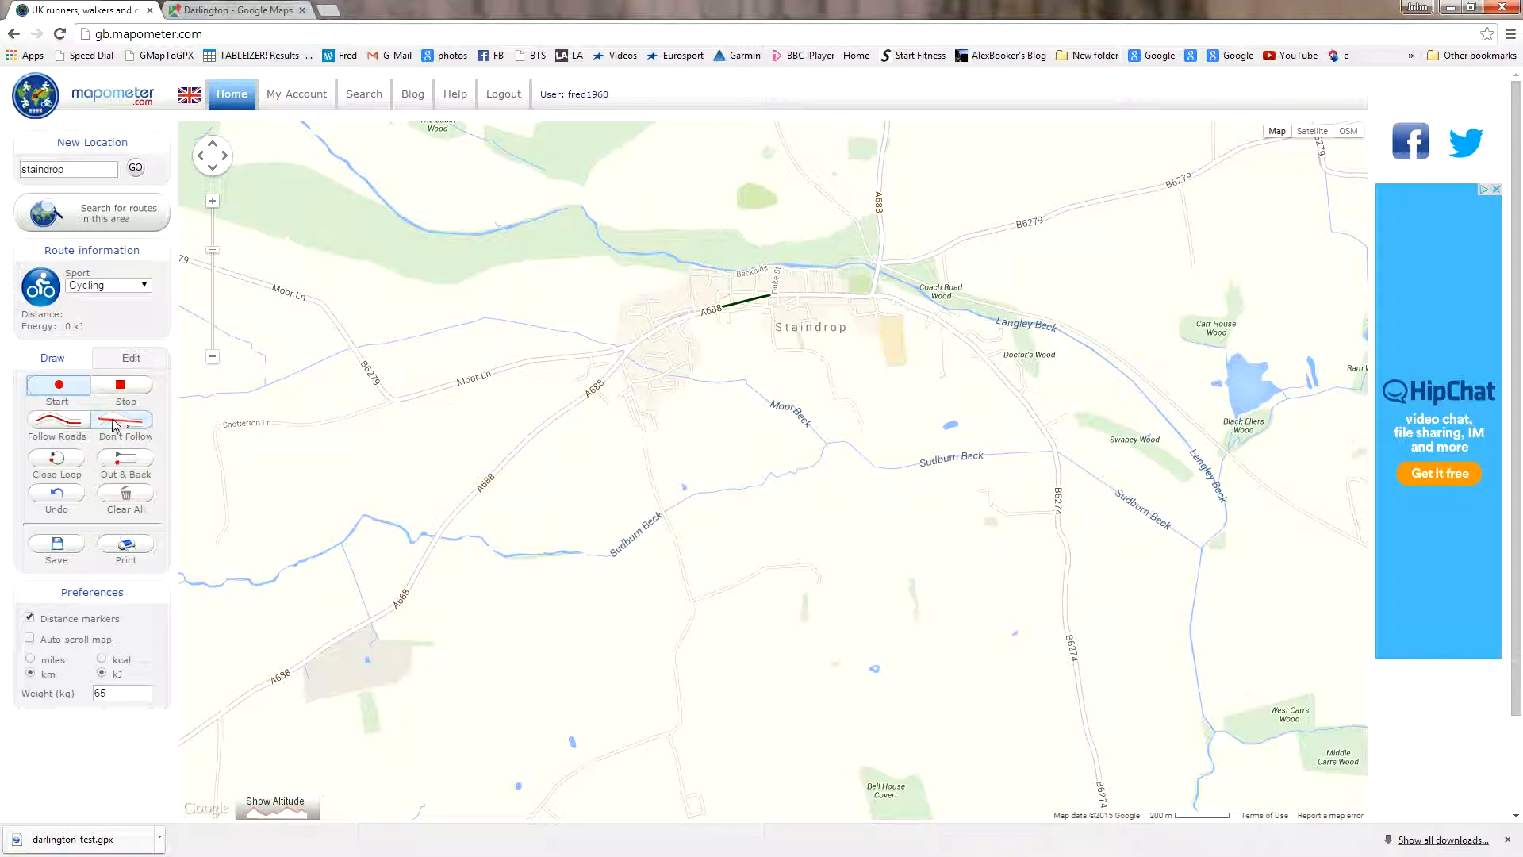
pyautogui.click(67, 425)
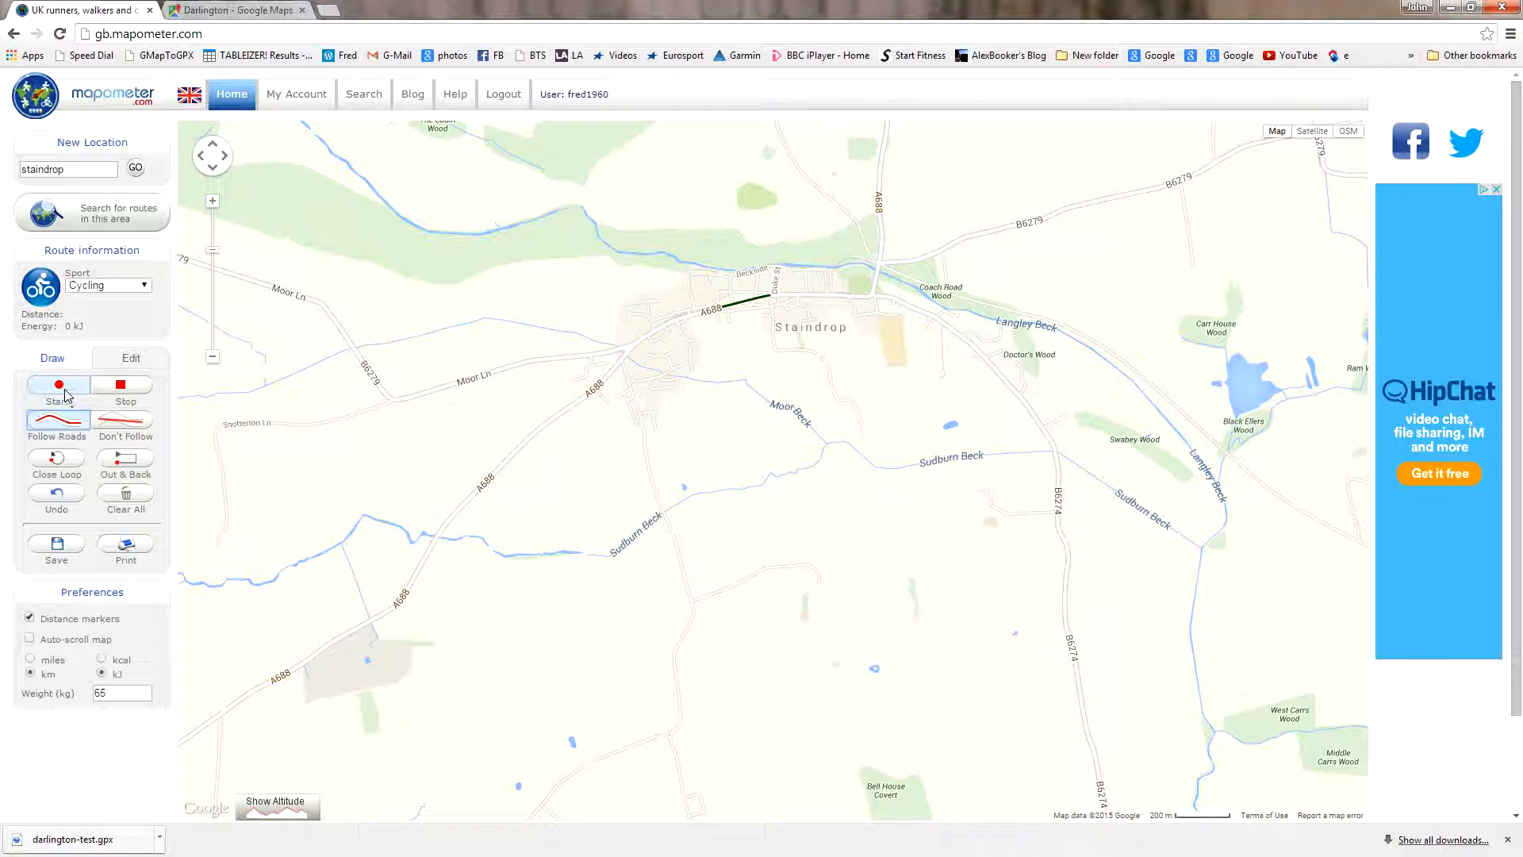
pyautogui.click(64, 397)
pyautogui.click(784, 293)
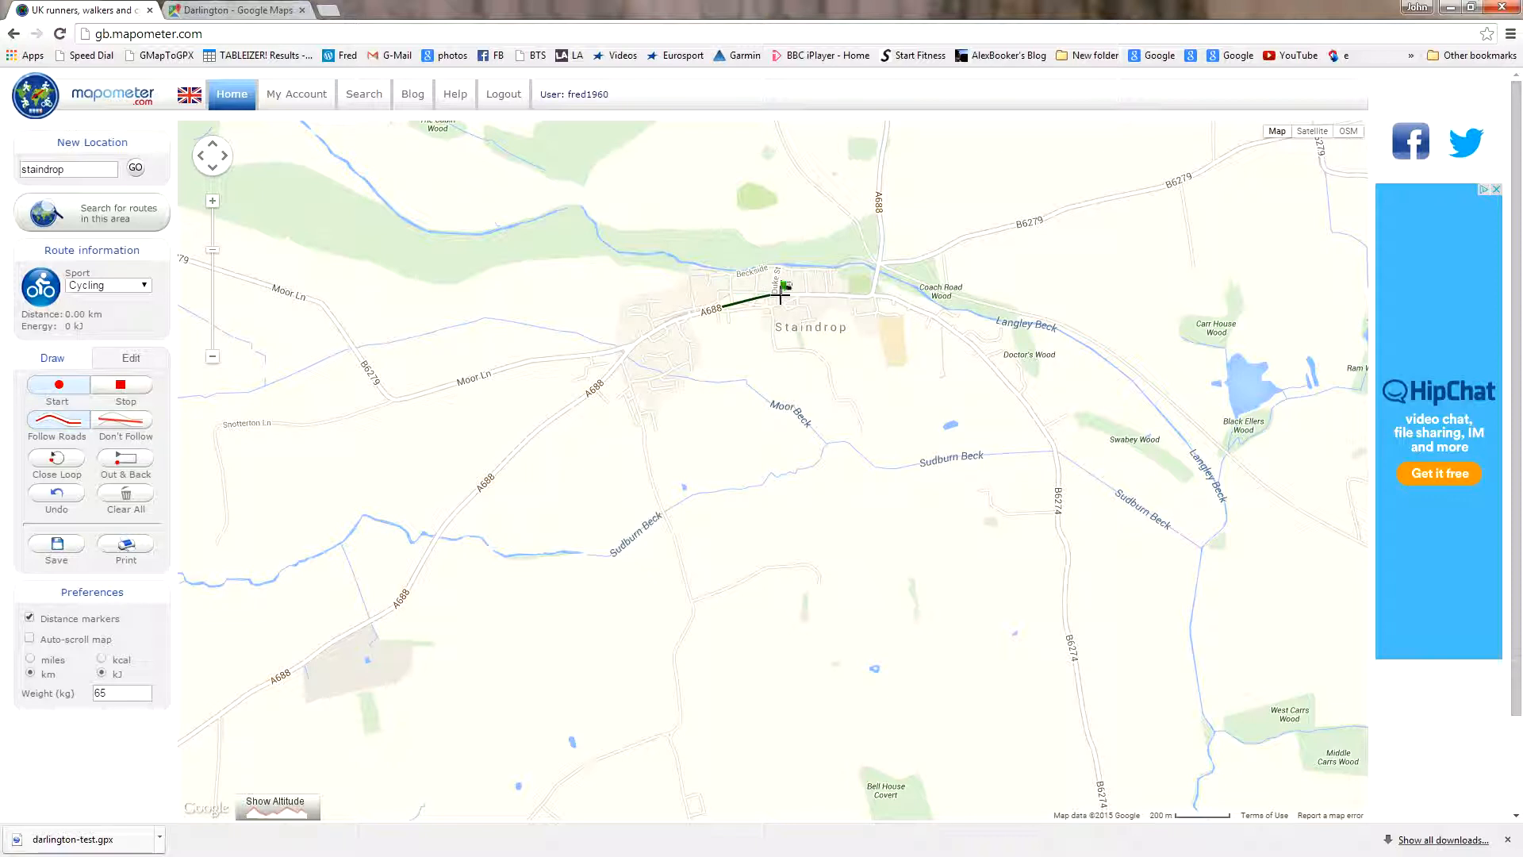
# - Find the location gainford and extend the route along the roads to a point in that village
pyautogui.doubleClick(72, 170)
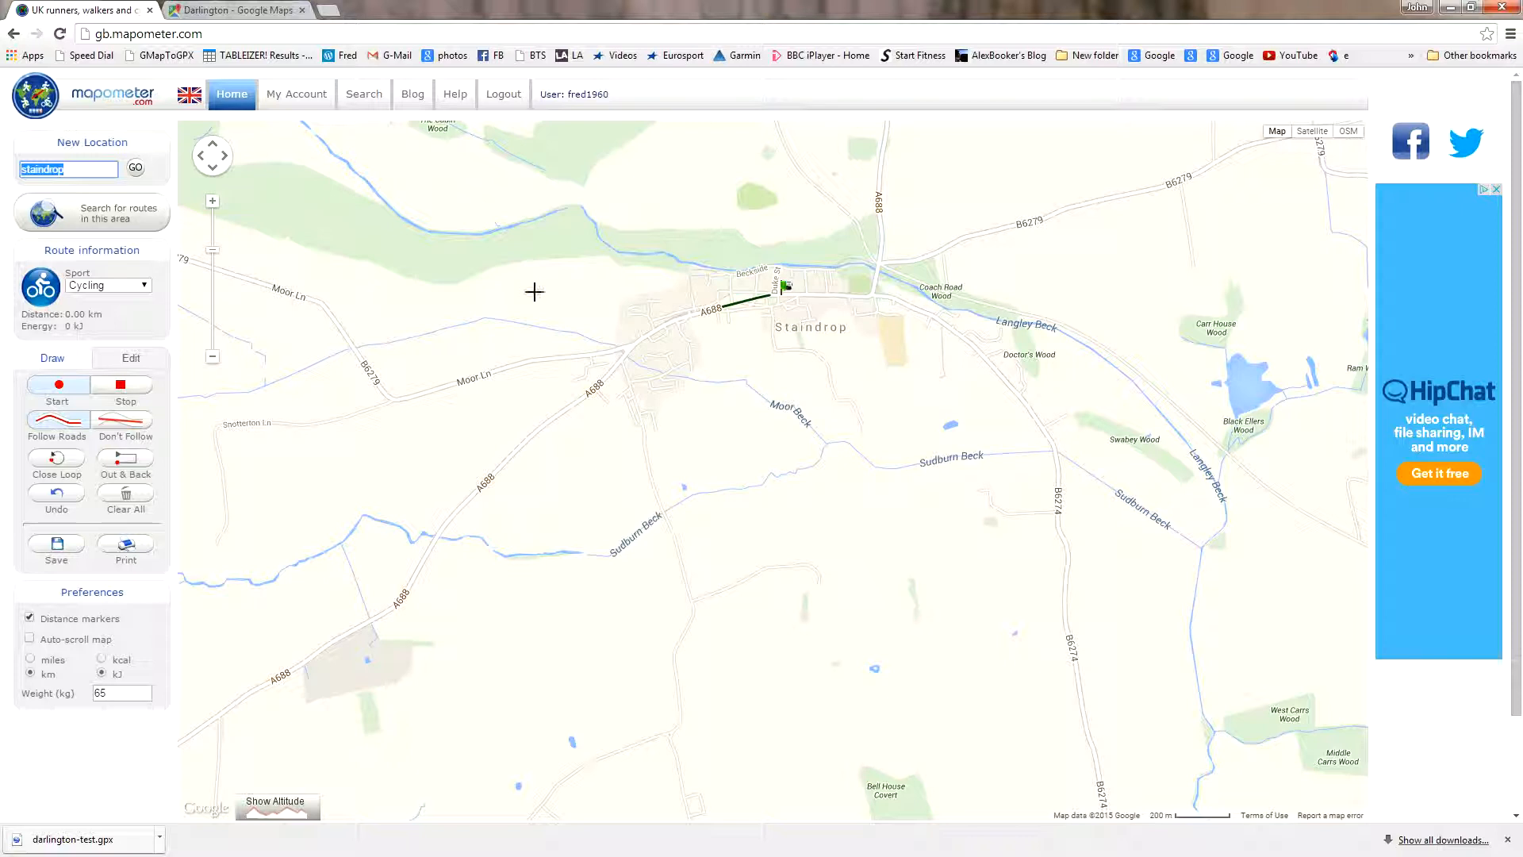
pyautogui.write('gainfrord')
pyautogui.press('Return')
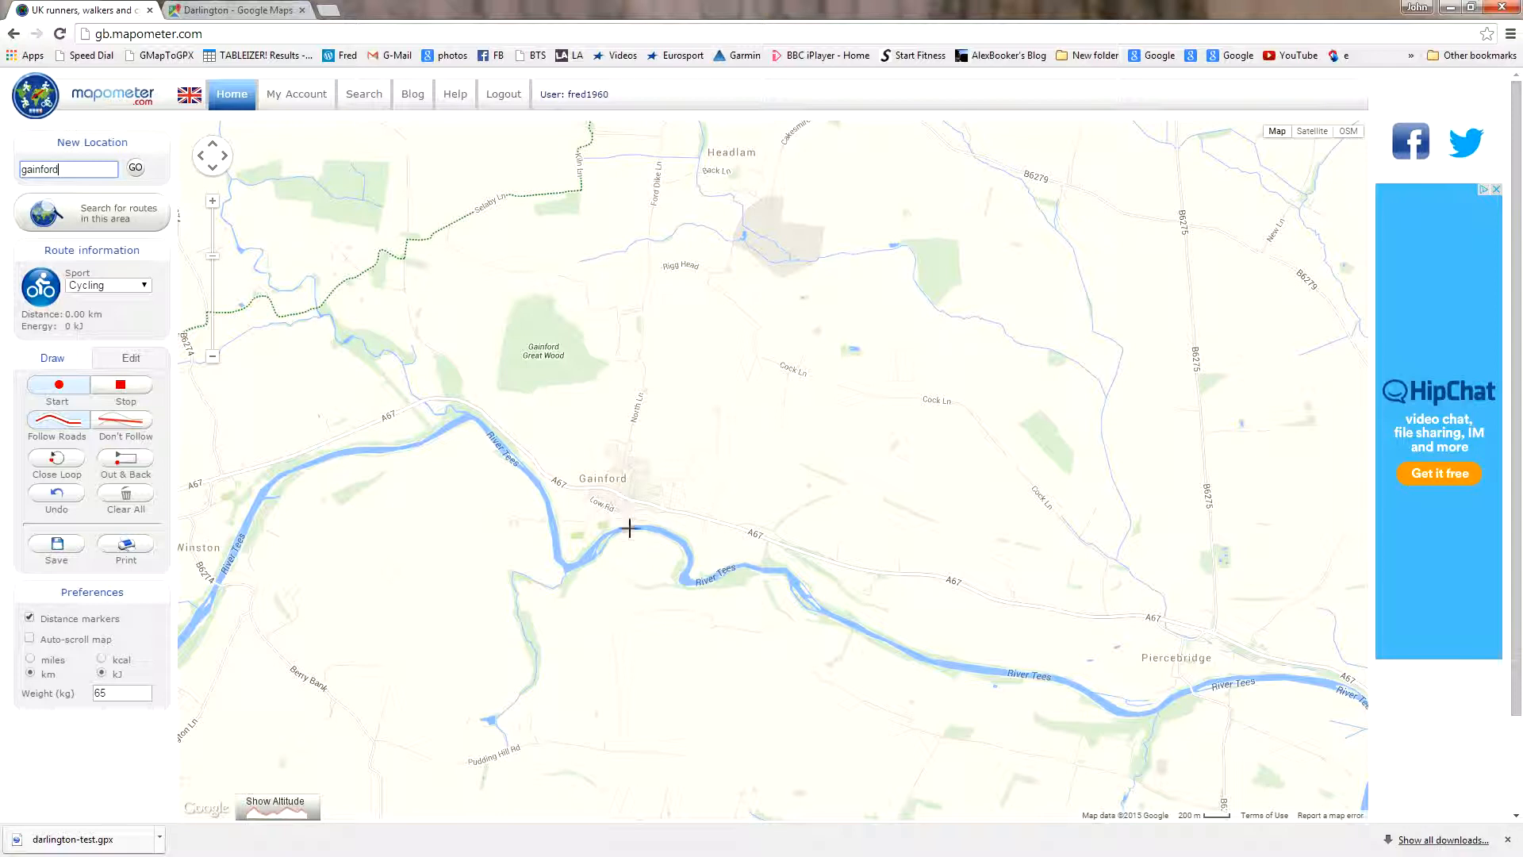
pyautogui.click(617, 495)
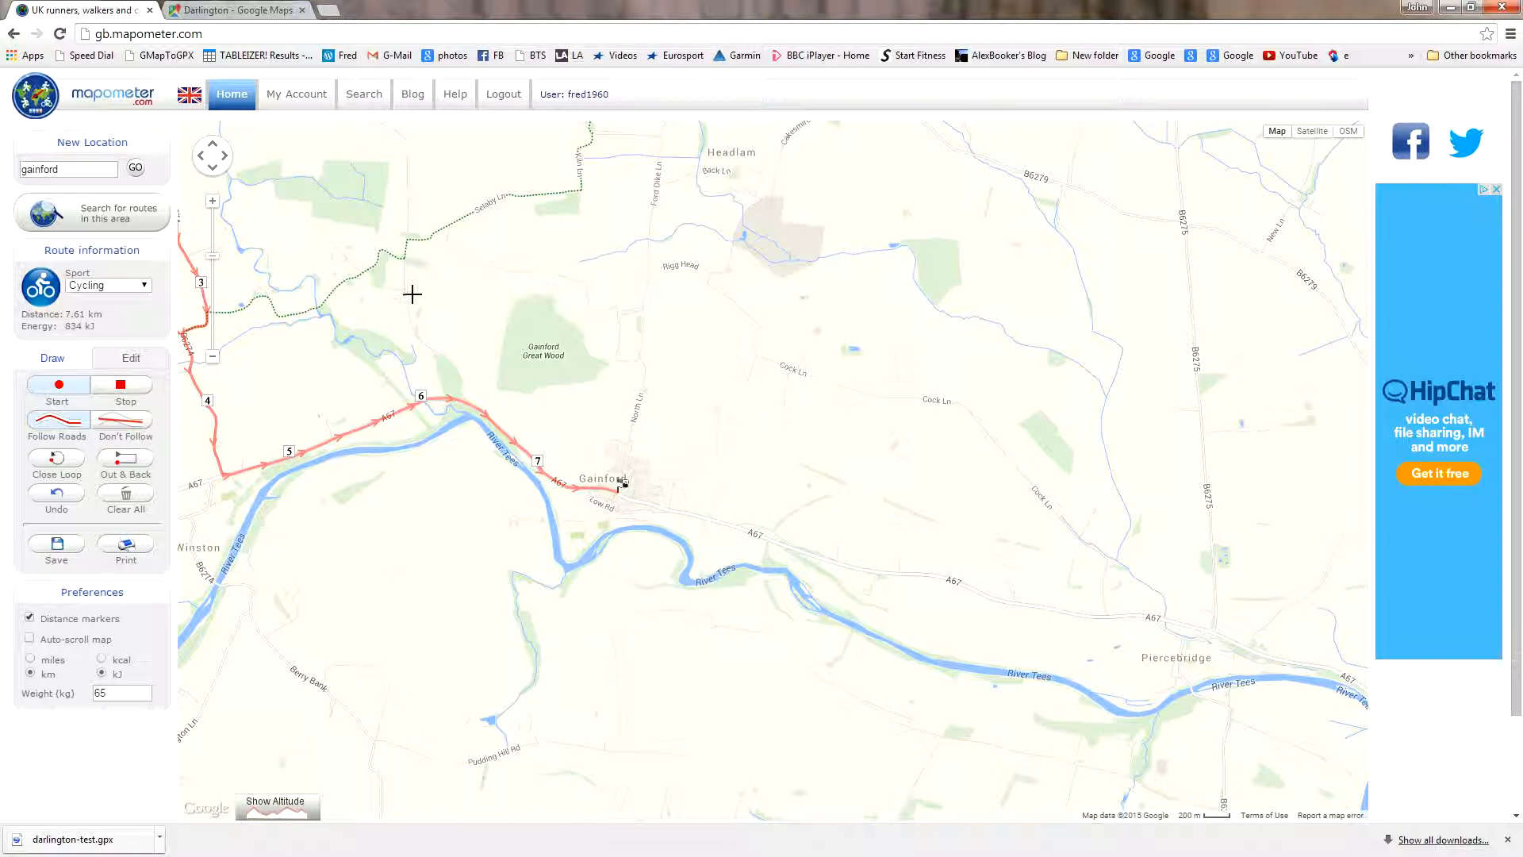
# - Switch to Don't Follow mode and close the loop from Gainford straight back to Staindrop
pyautogui.moveTo(442, 370); pyautogui.dragTo(886, 511)
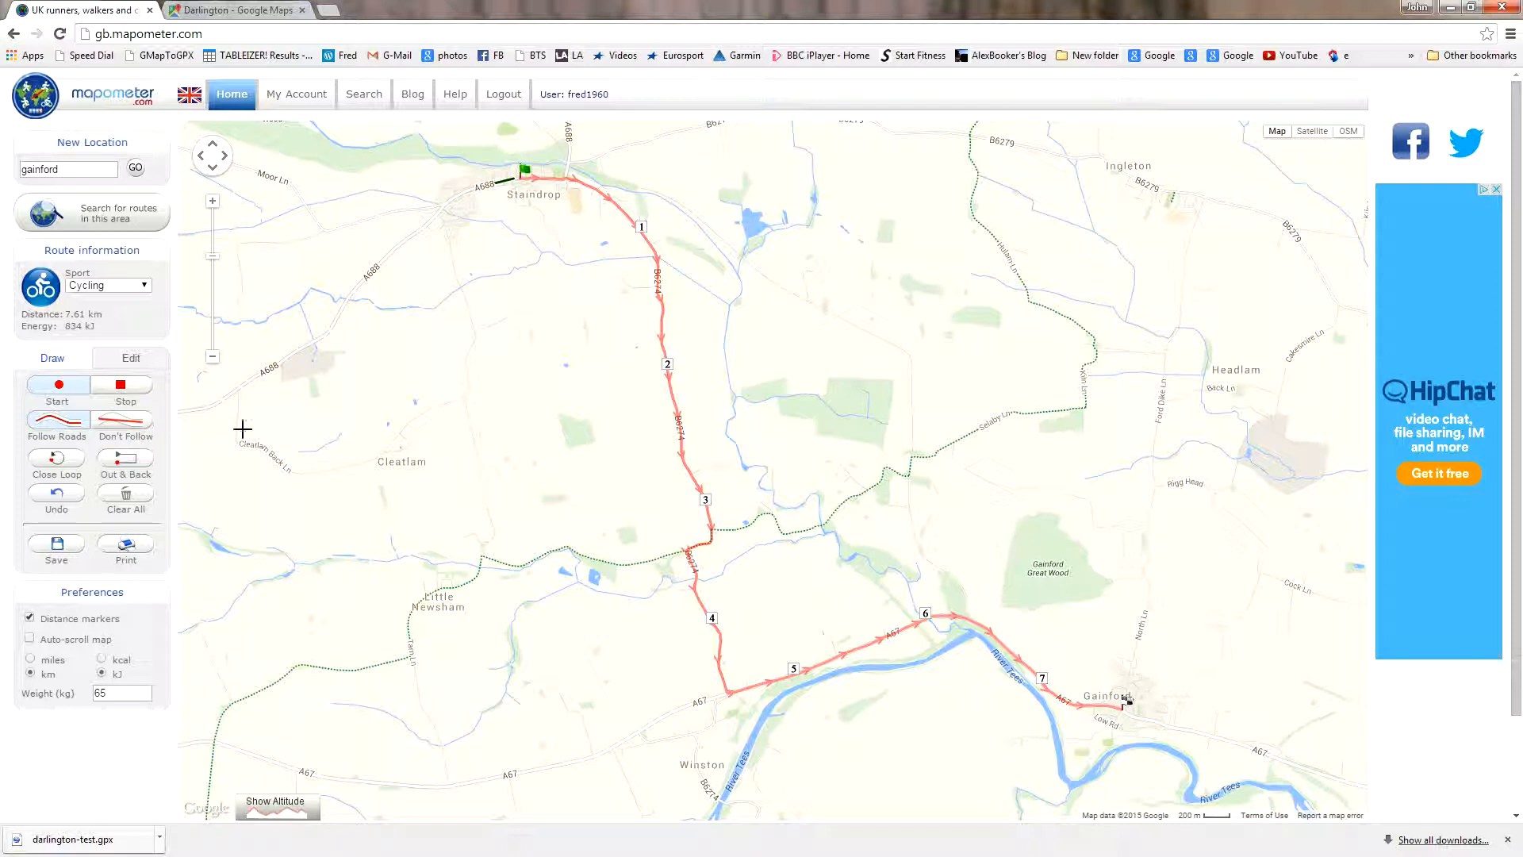
pyautogui.click(130, 421)
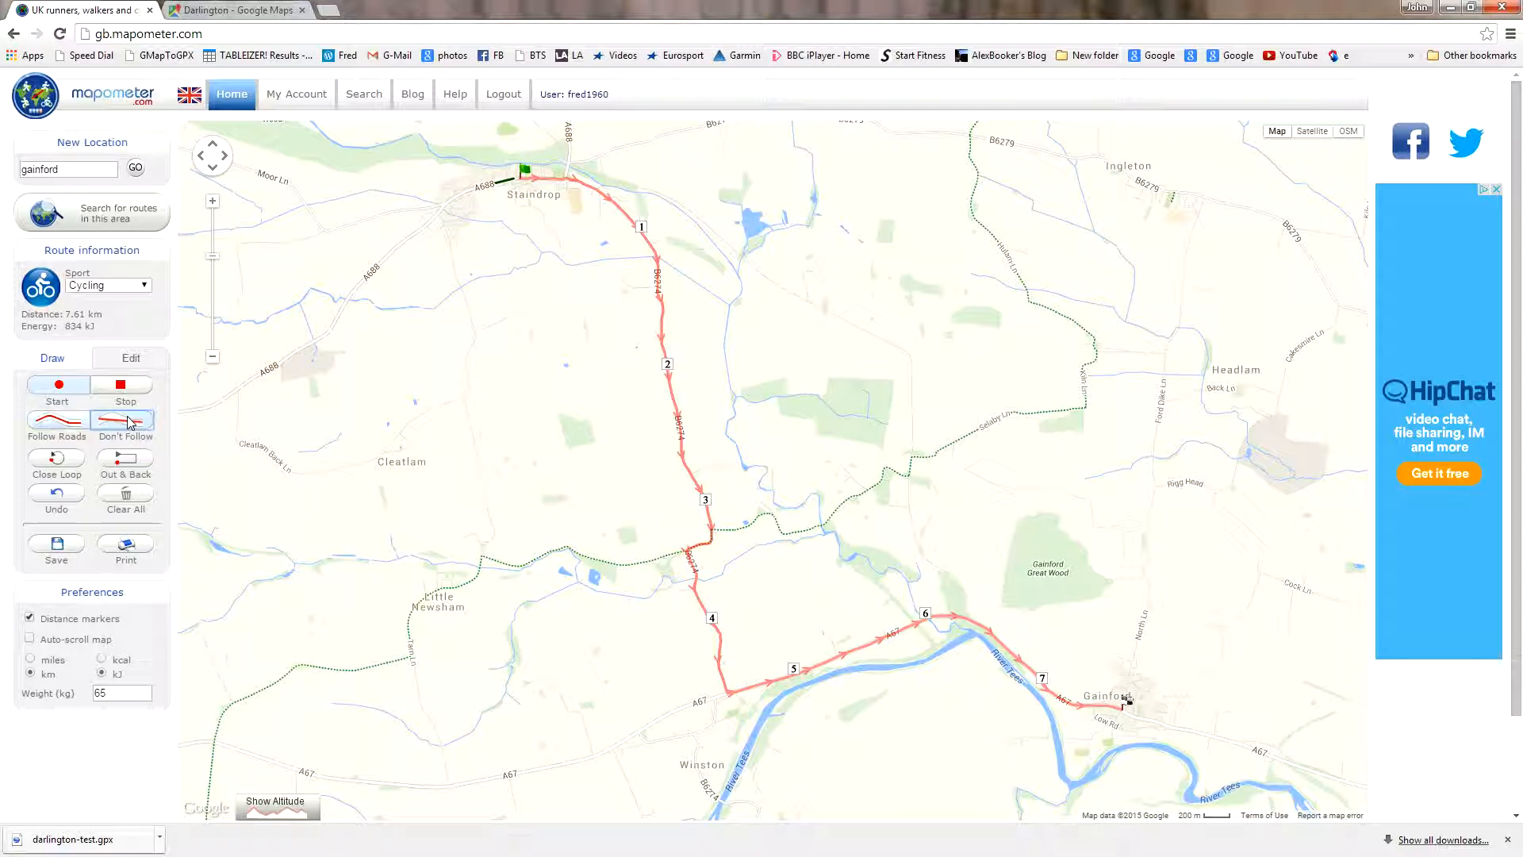
pyautogui.click(65, 460)
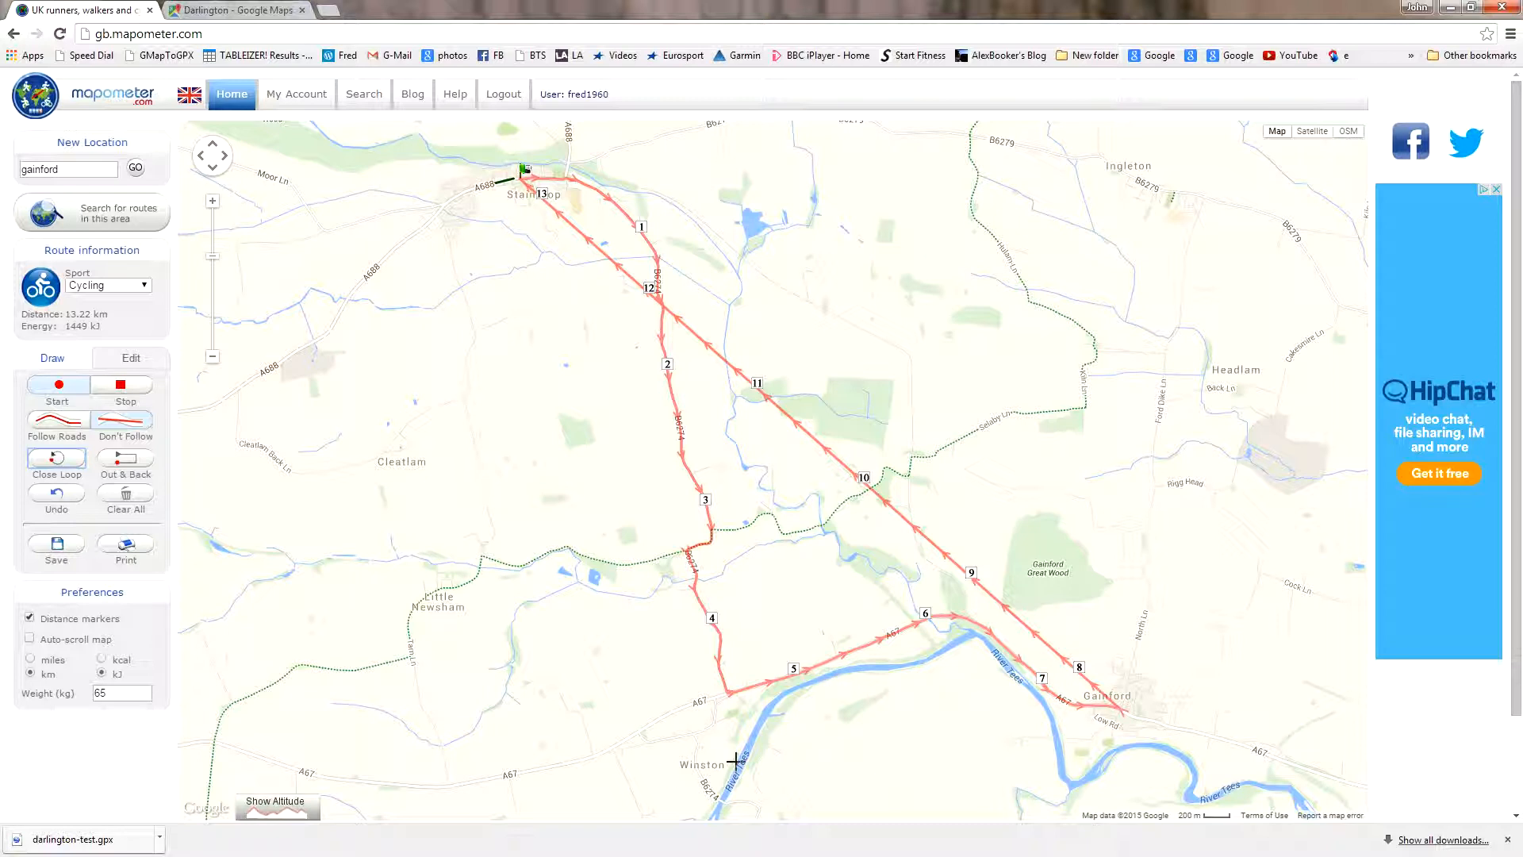
# - Select the route section from the start in Staindrop to Gainford for editing following roads
pyautogui.click(143, 360)
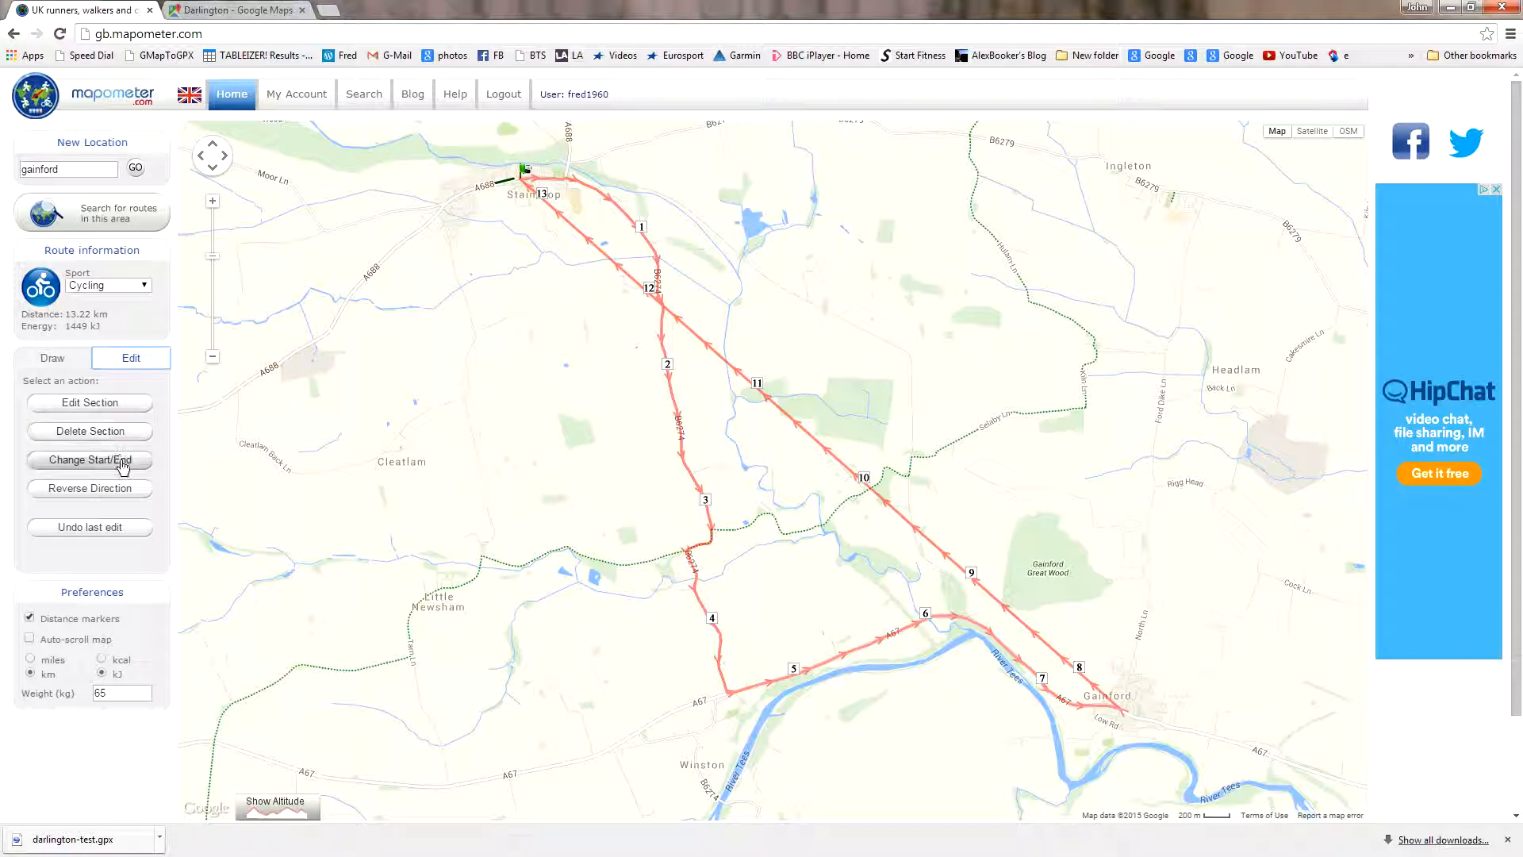
pyautogui.click(102, 412)
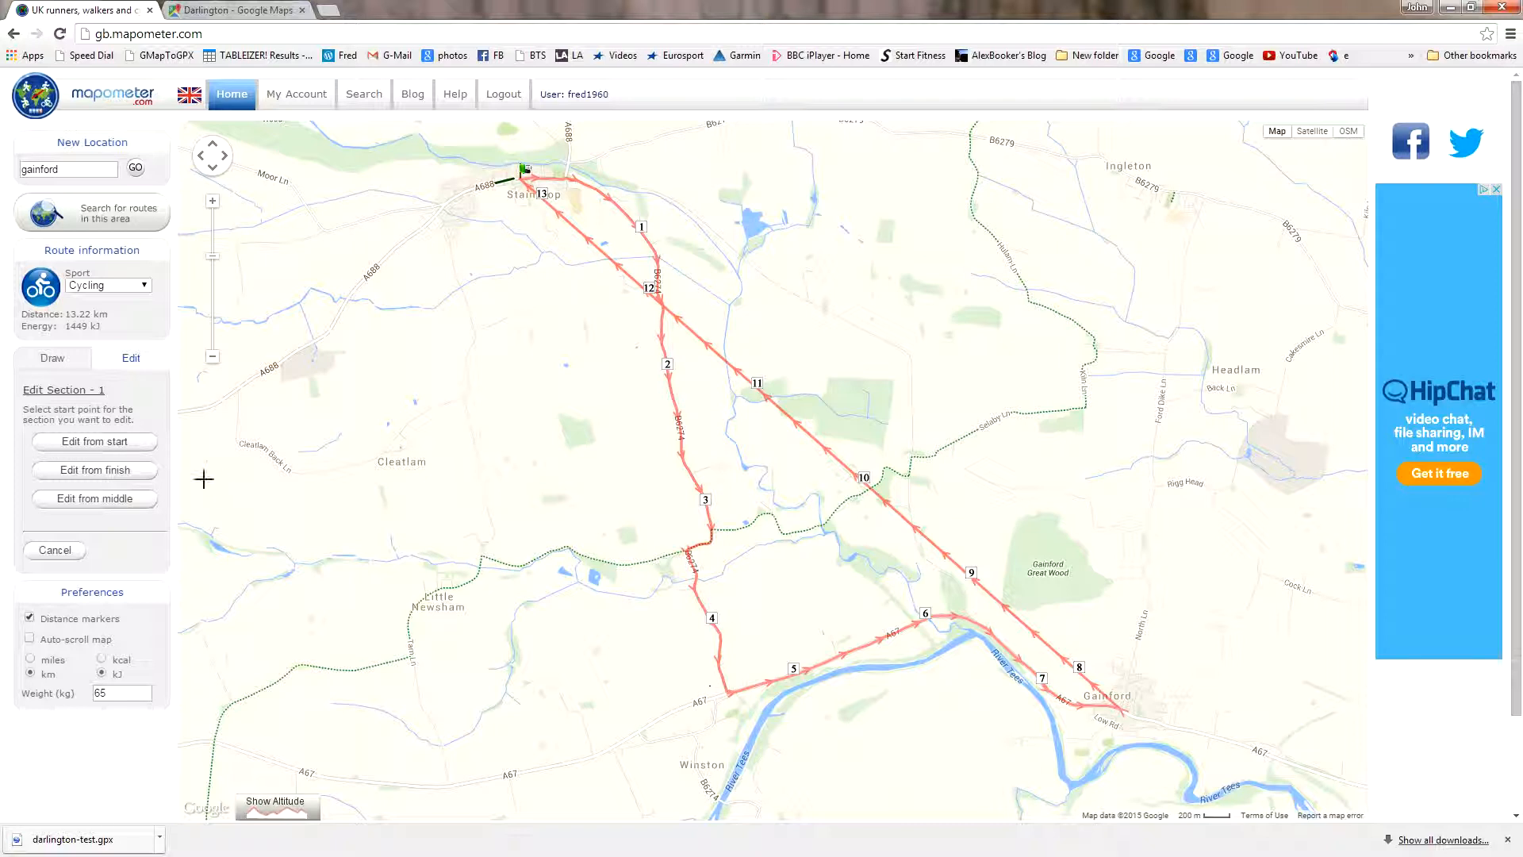
pyautogui.click(103, 452)
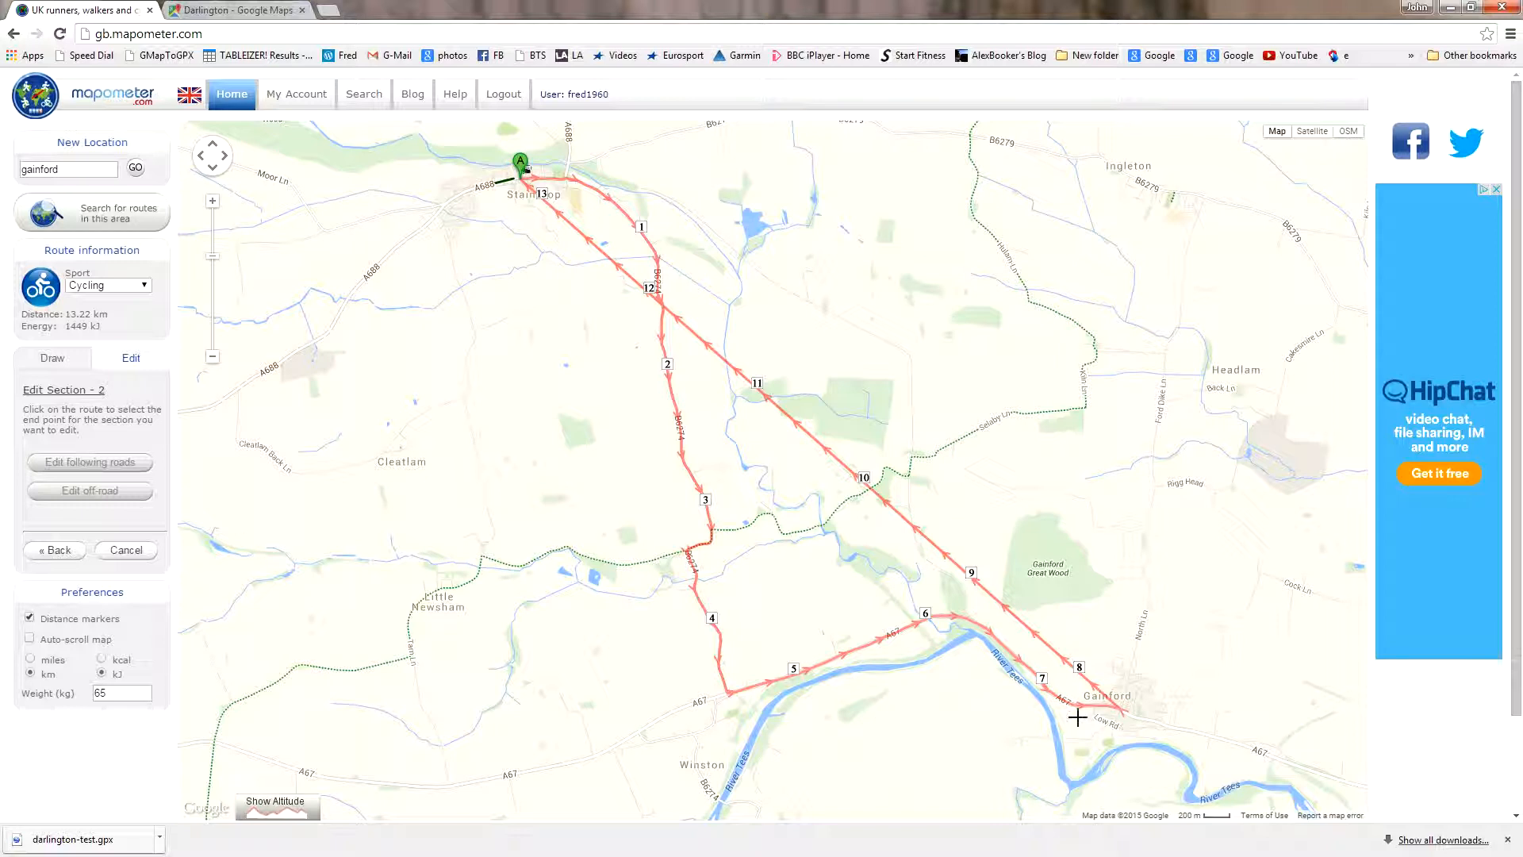
pyautogui.click(1124, 716)
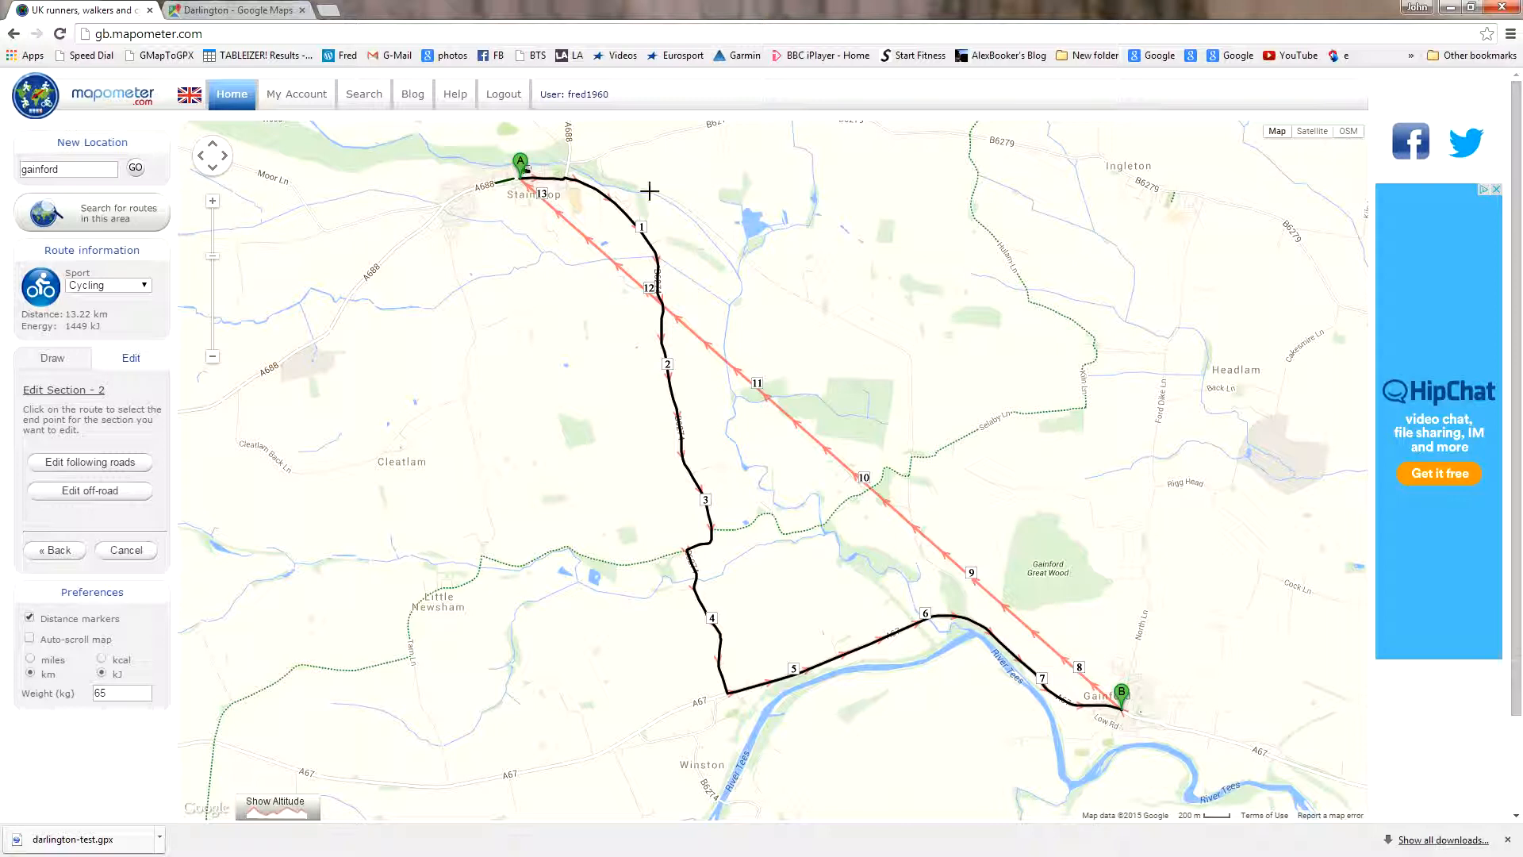
pyautogui.click(99, 471)
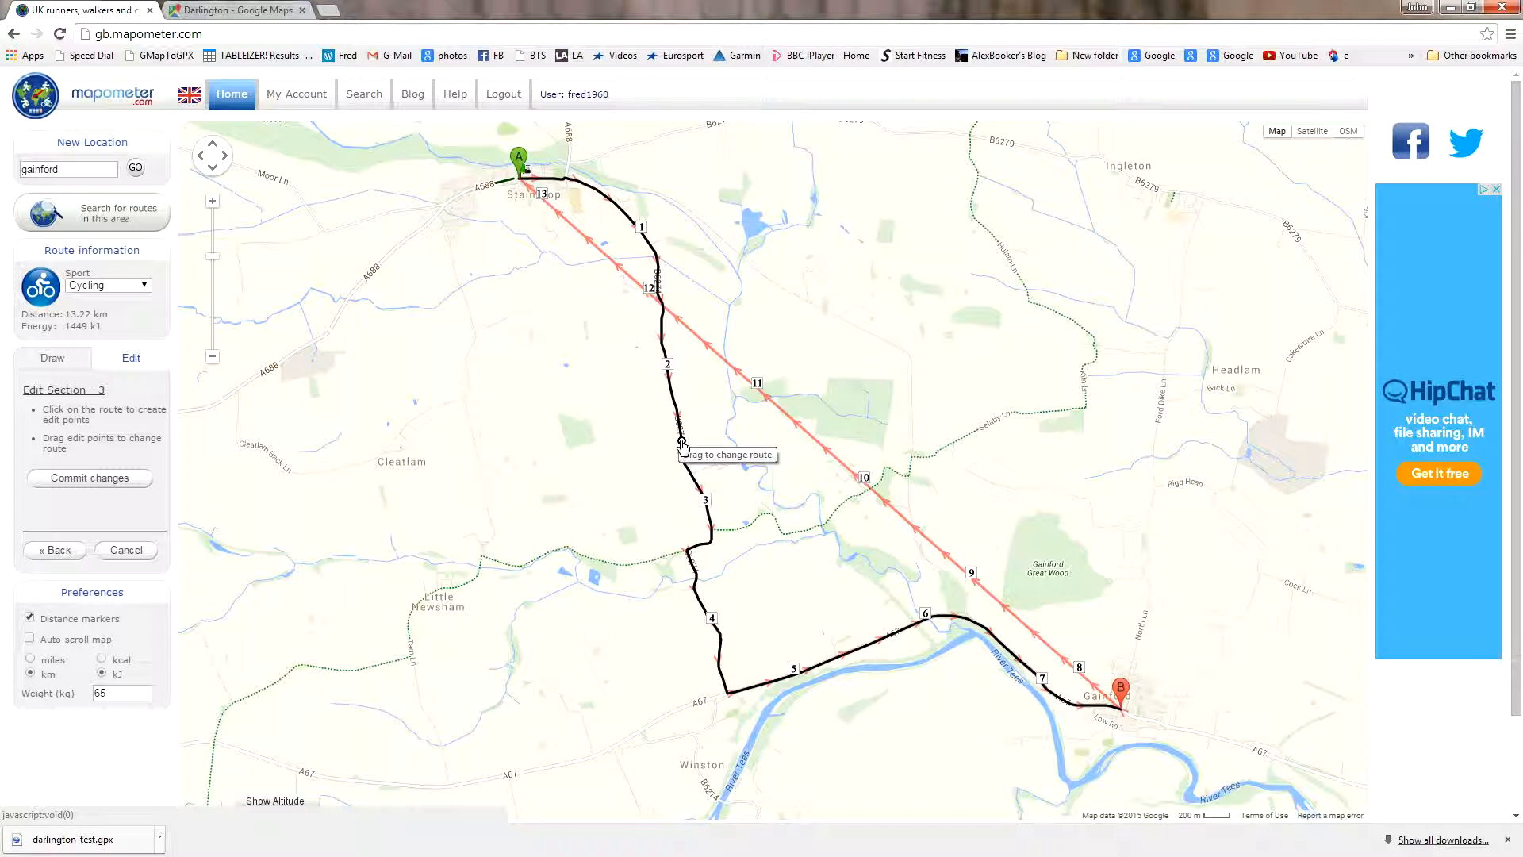
# - Reroute the selected section along the B6279 through Ingleton to Gainford and commit the changes
pyautogui.moveTo(683, 441); pyautogui.dragTo(679, 442)
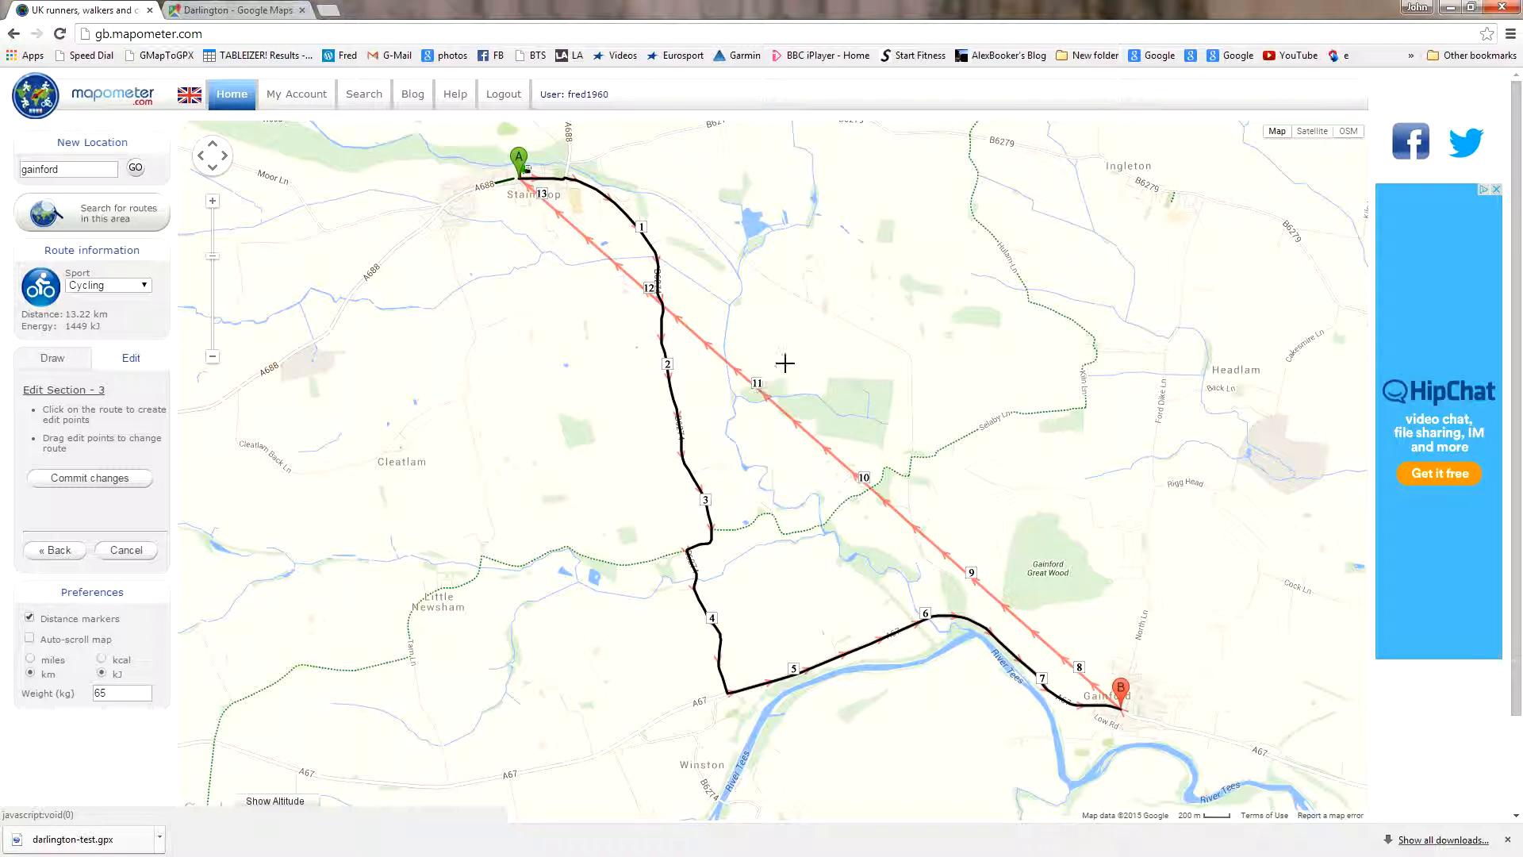
pyautogui.moveTo(691, 473); pyautogui.dragTo(733, 455)
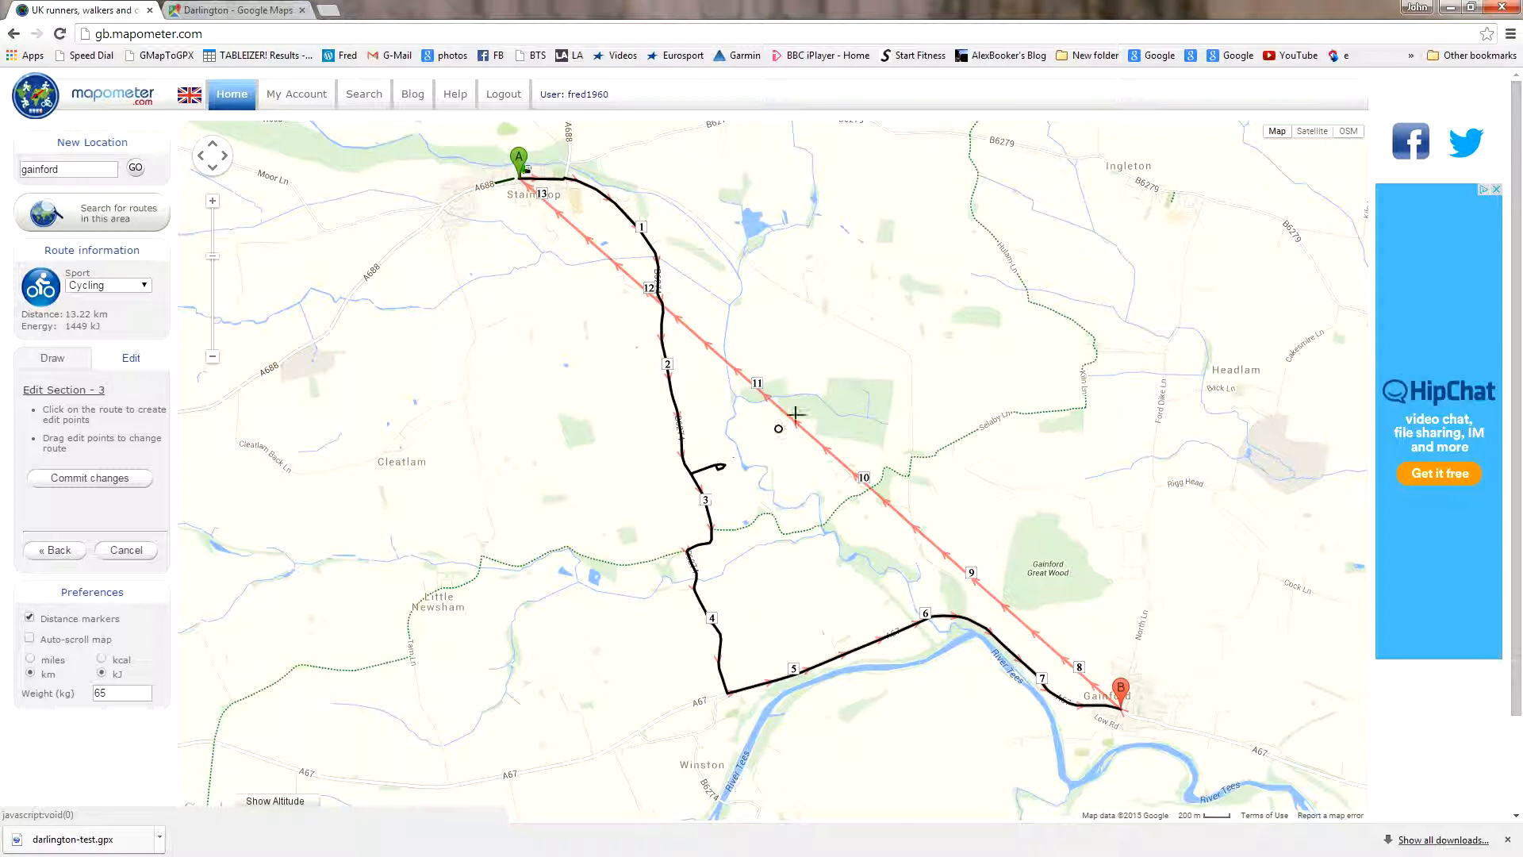
pyautogui.moveTo(863, 351); pyautogui.dragTo(1026, 302)
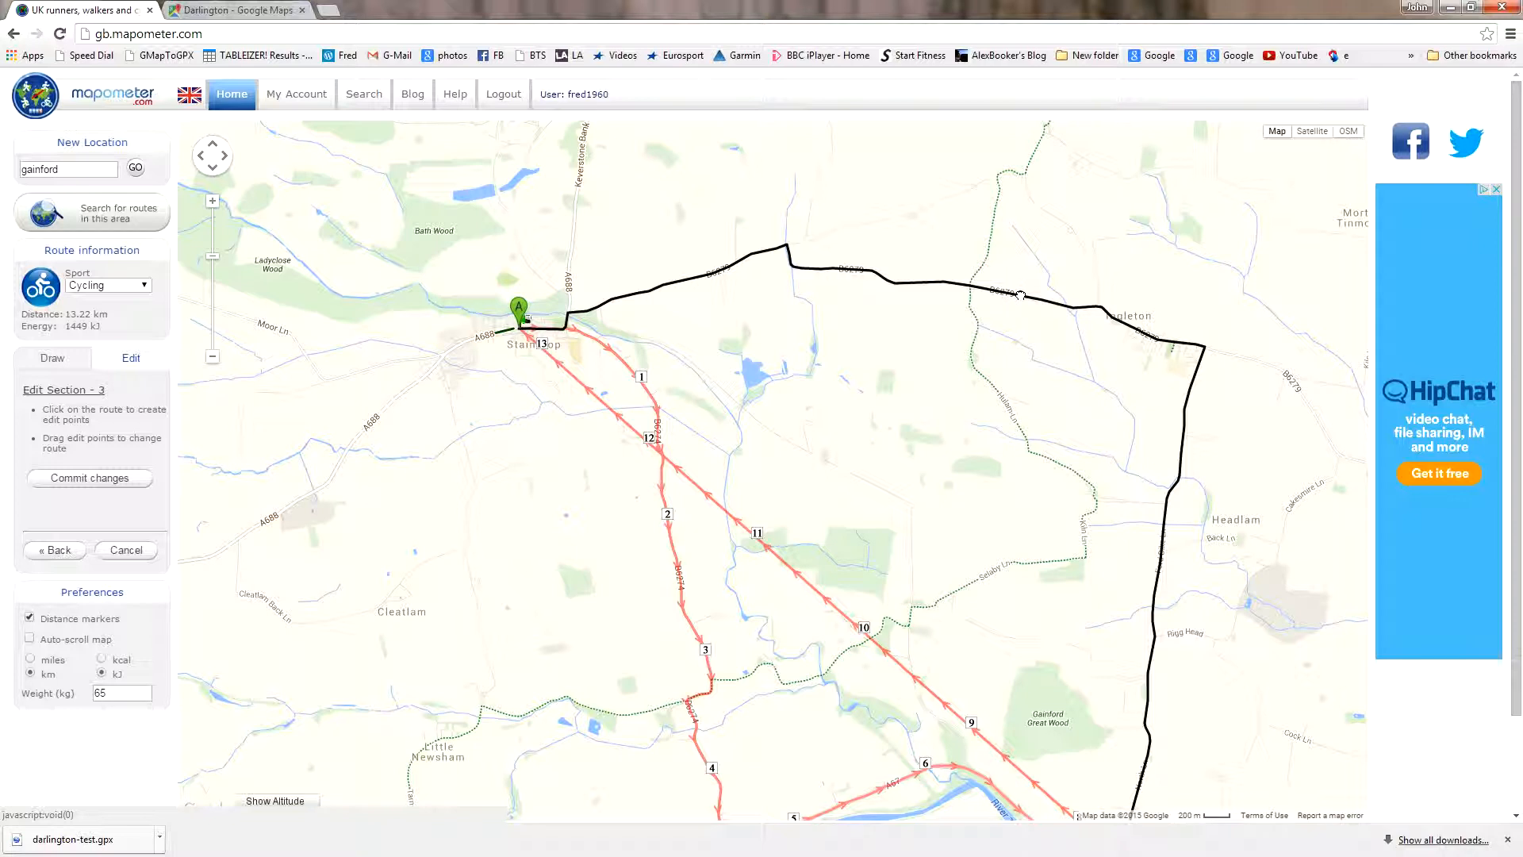
pyautogui.moveTo(1007, 483); pyautogui.dragTo(947, 337)
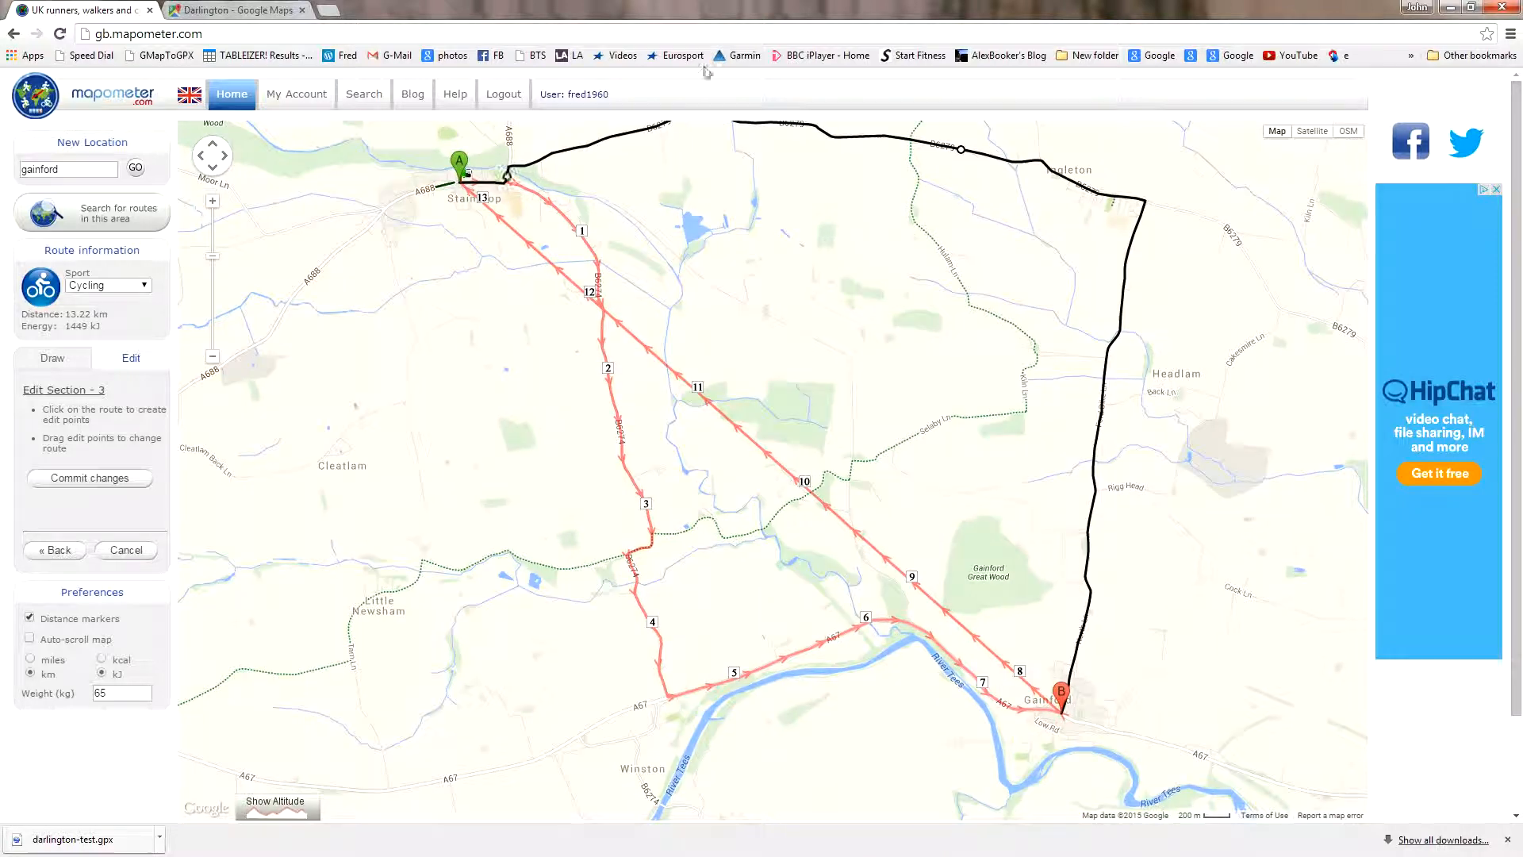
pyautogui.click(1040, 161)
pyautogui.click(93, 480)
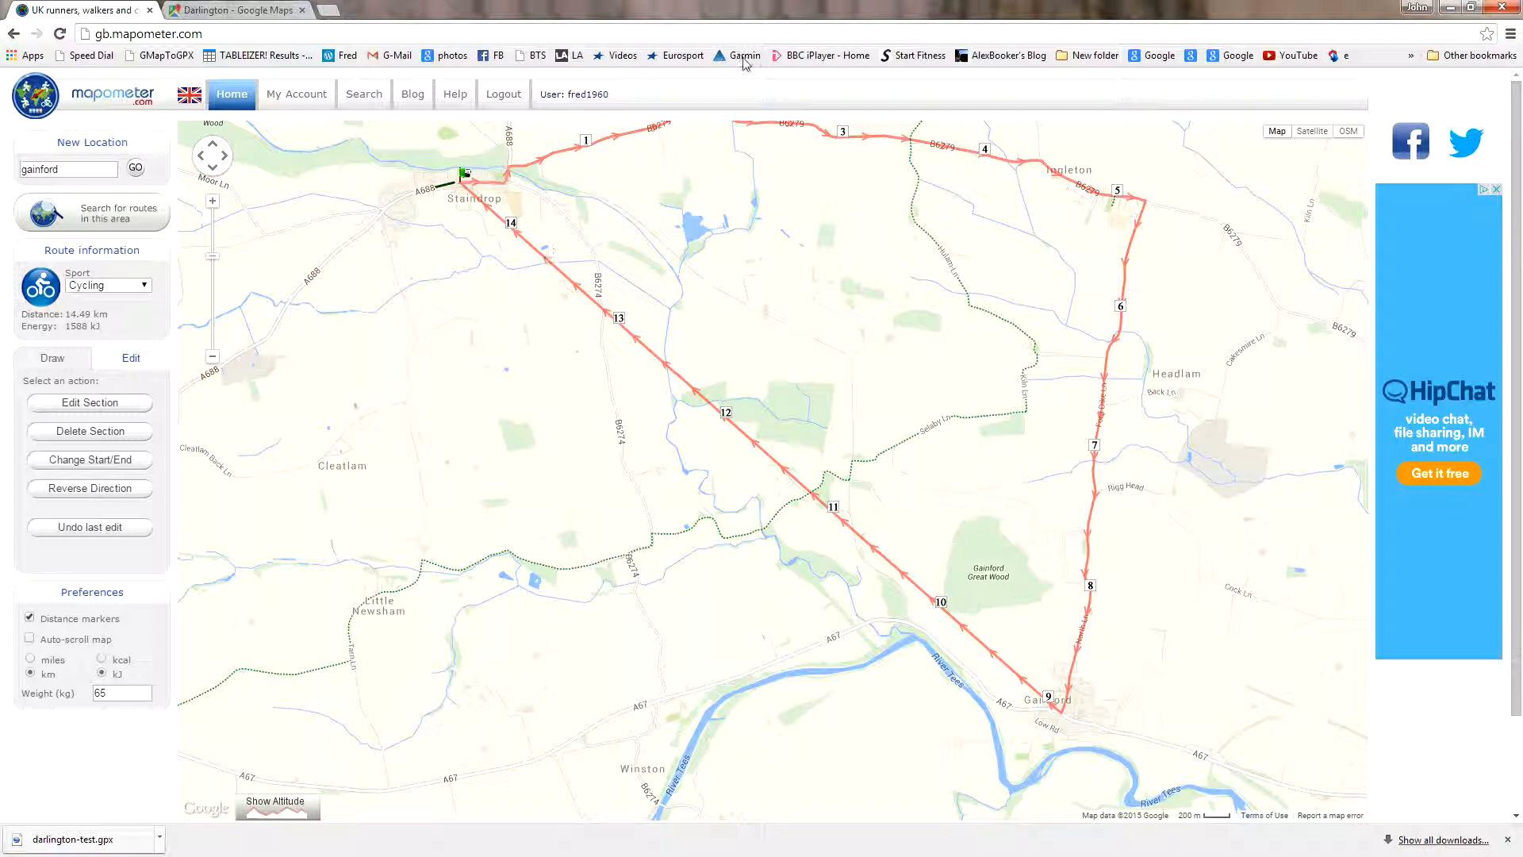
# - Select the route section between the finish in Staindrop and Gainford for editing following roads
pyautogui.moveTo(818, 698); pyautogui.dragTo(891, 645)
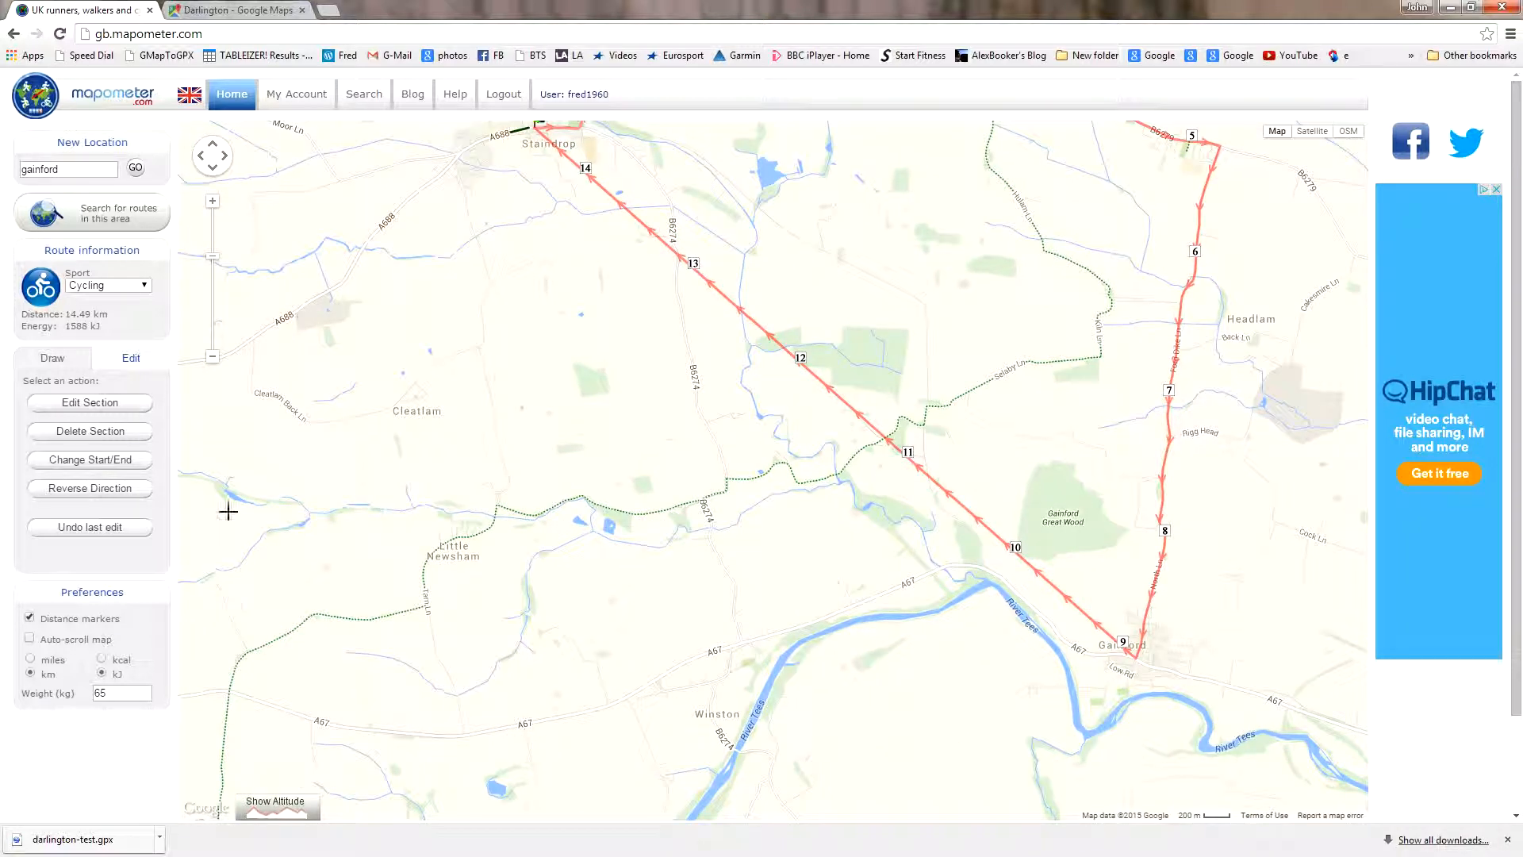
pyautogui.click(84, 405)
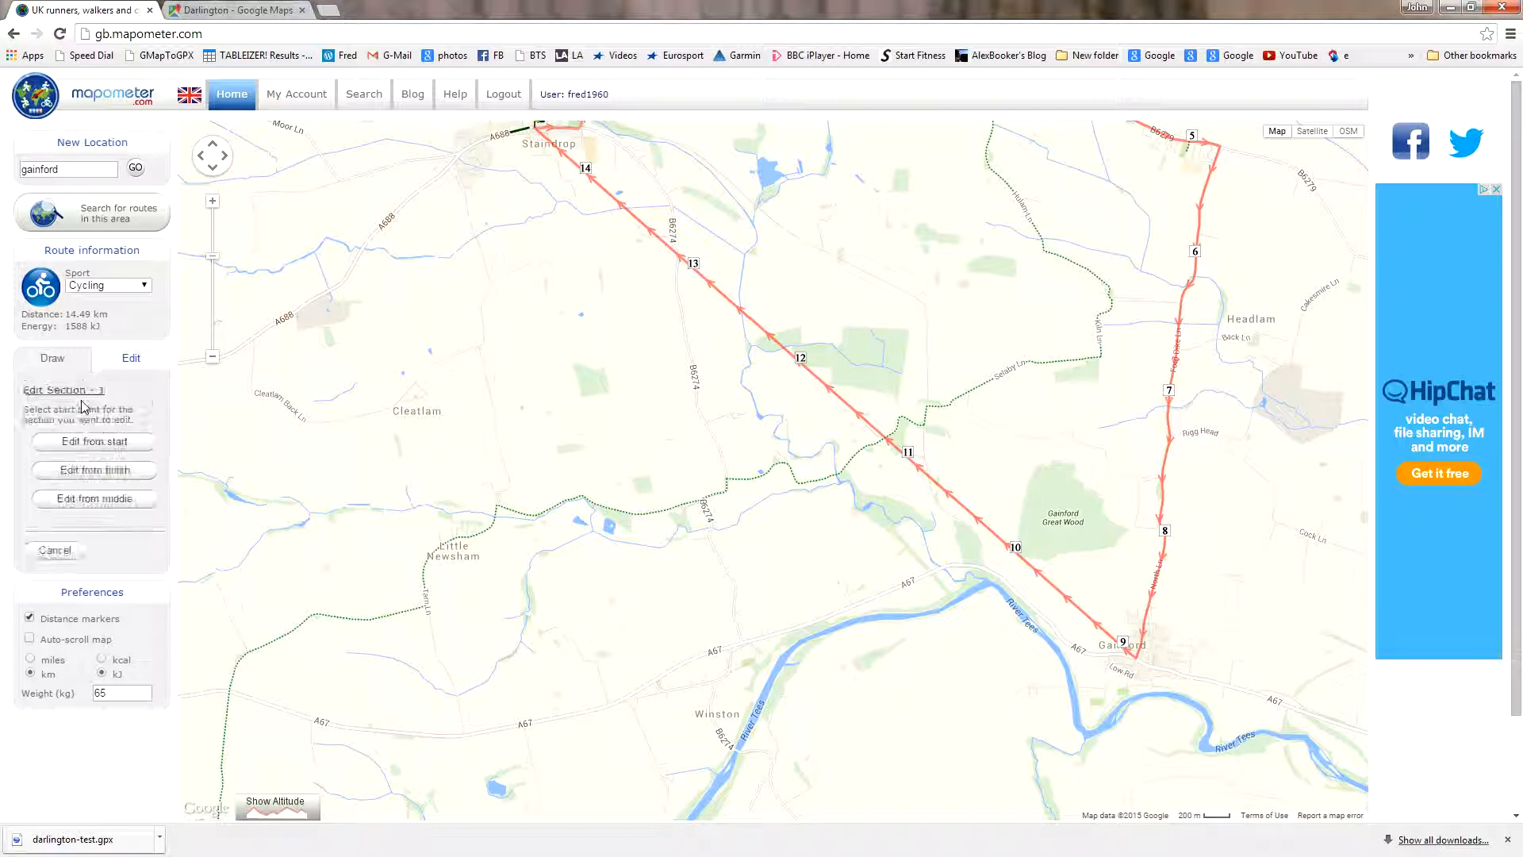
pyautogui.click(105, 472)
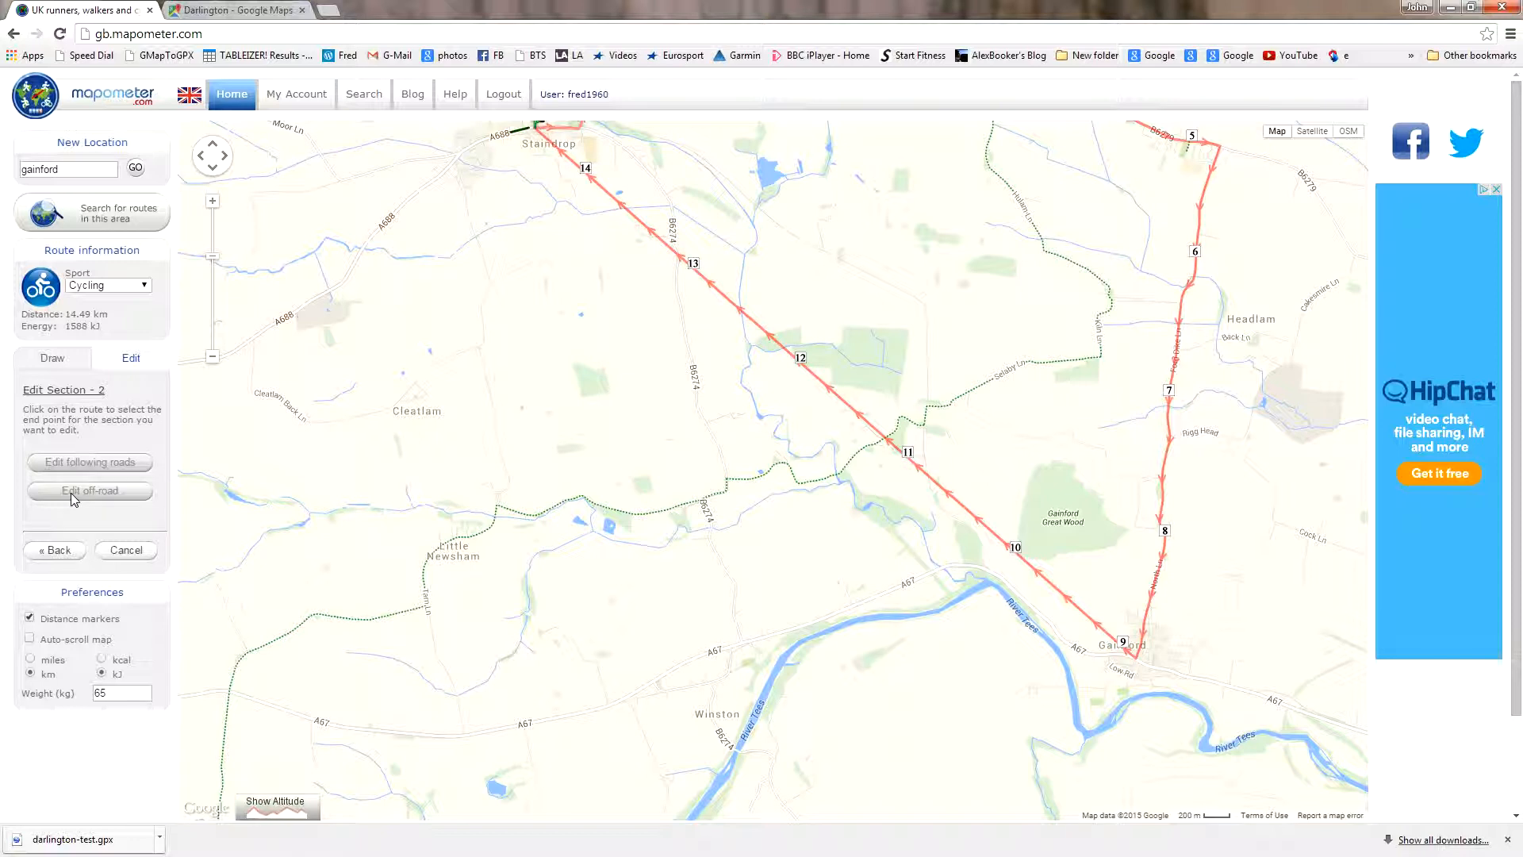
pyautogui.click(1133, 657)
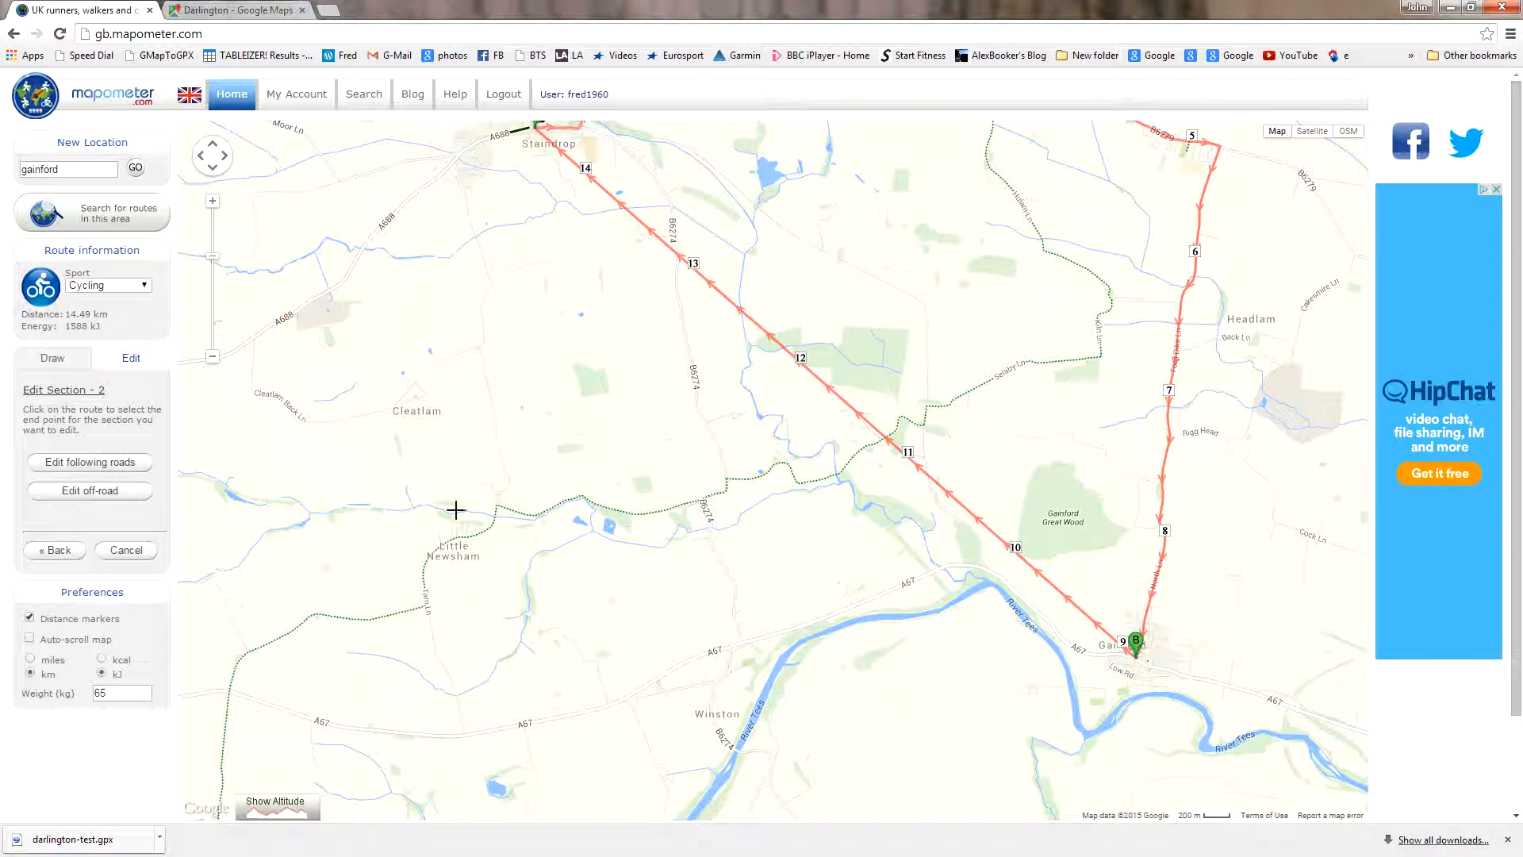
pyautogui.click(107, 466)
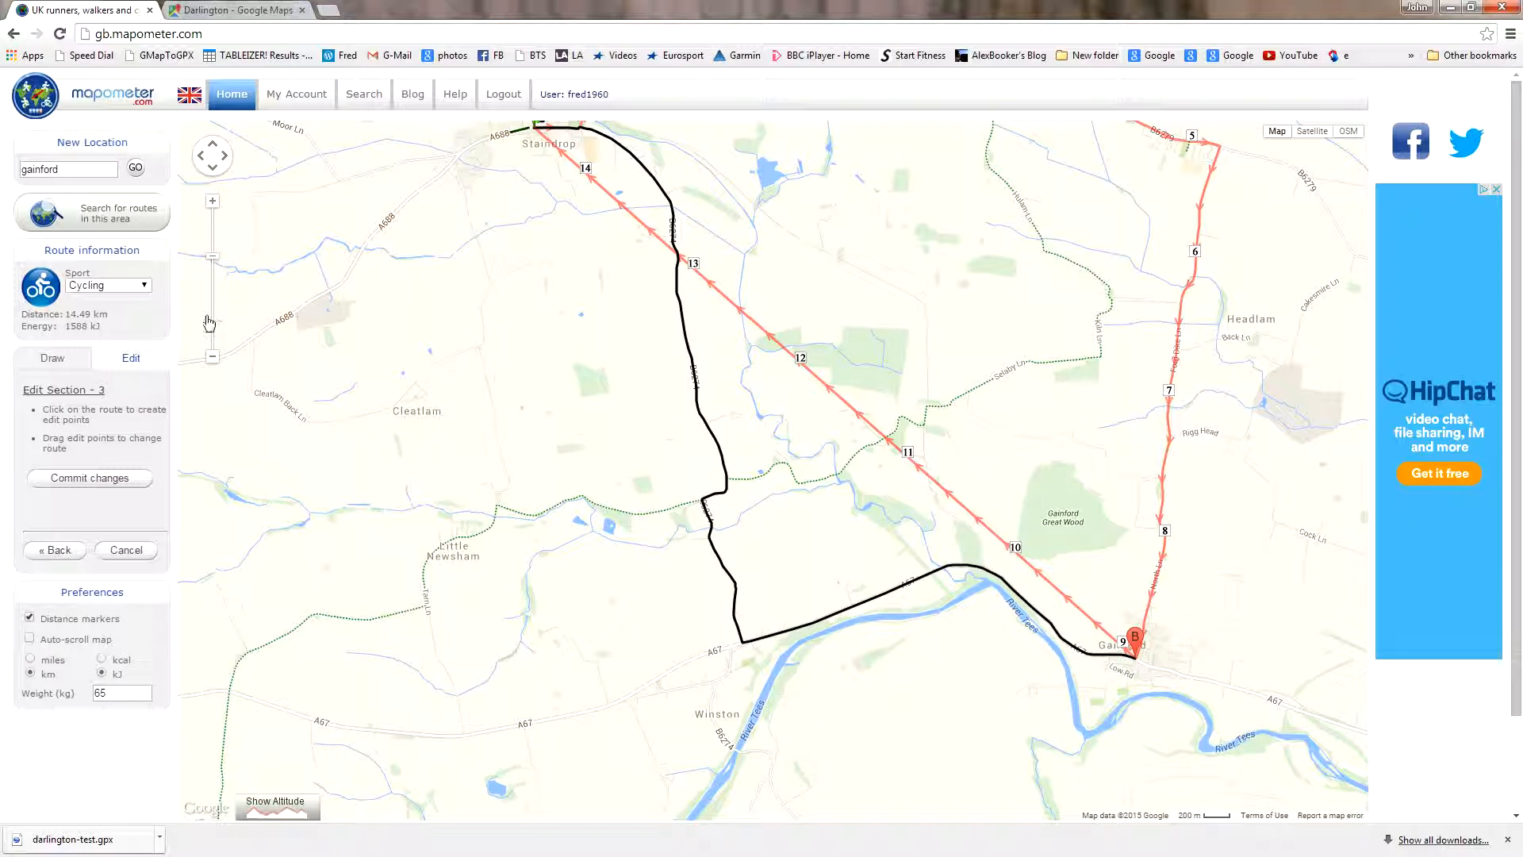
# - Reroute the selected section south of the River Tees by moving an edit point from the A67 to the road just east of Eppleby
pyautogui.click(211, 359)
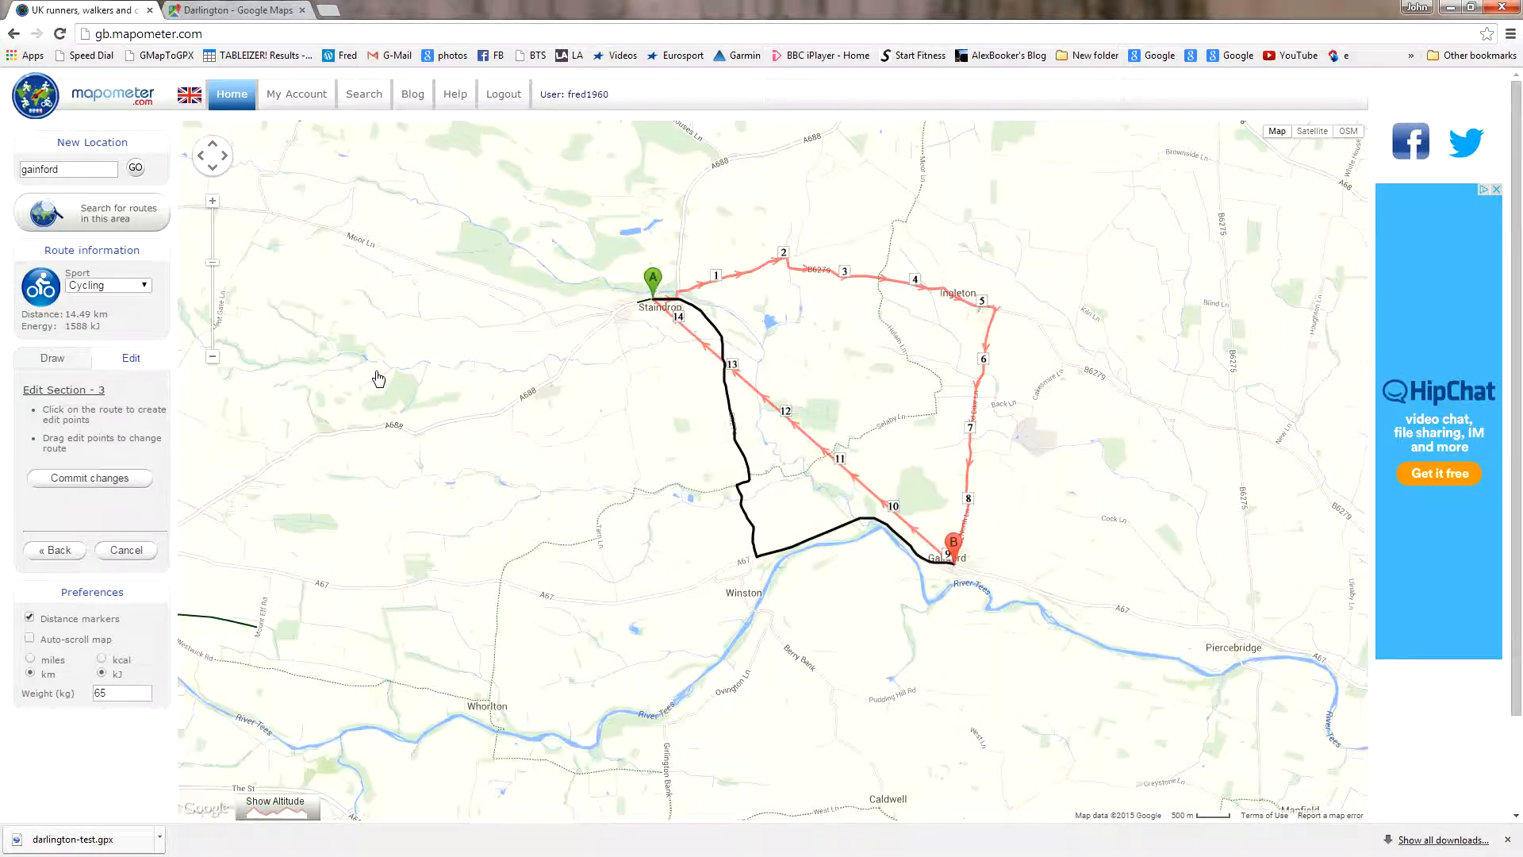
pyautogui.click(212, 203)
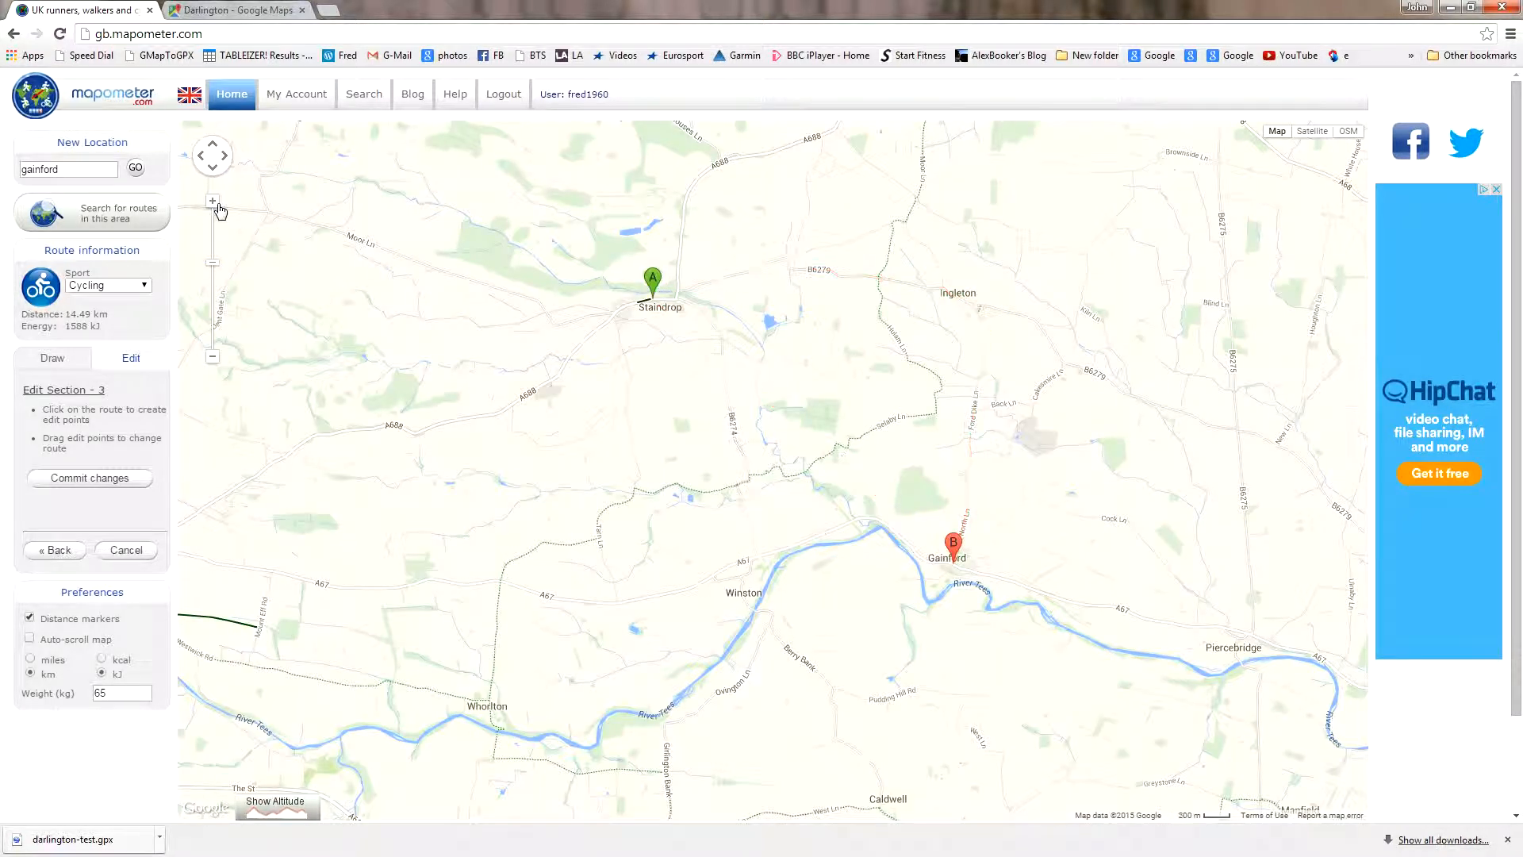
pyautogui.moveTo(878, 202)
pyautogui.mouseDown()
pyautogui.moveTo(856, 307)
pyautogui.moveTo(742, 349)
pyautogui.moveTo(755, 336)
pyautogui.mouseUp()
pyautogui.moveTo(854, 372); pyautogui.dragTo(917, 320)
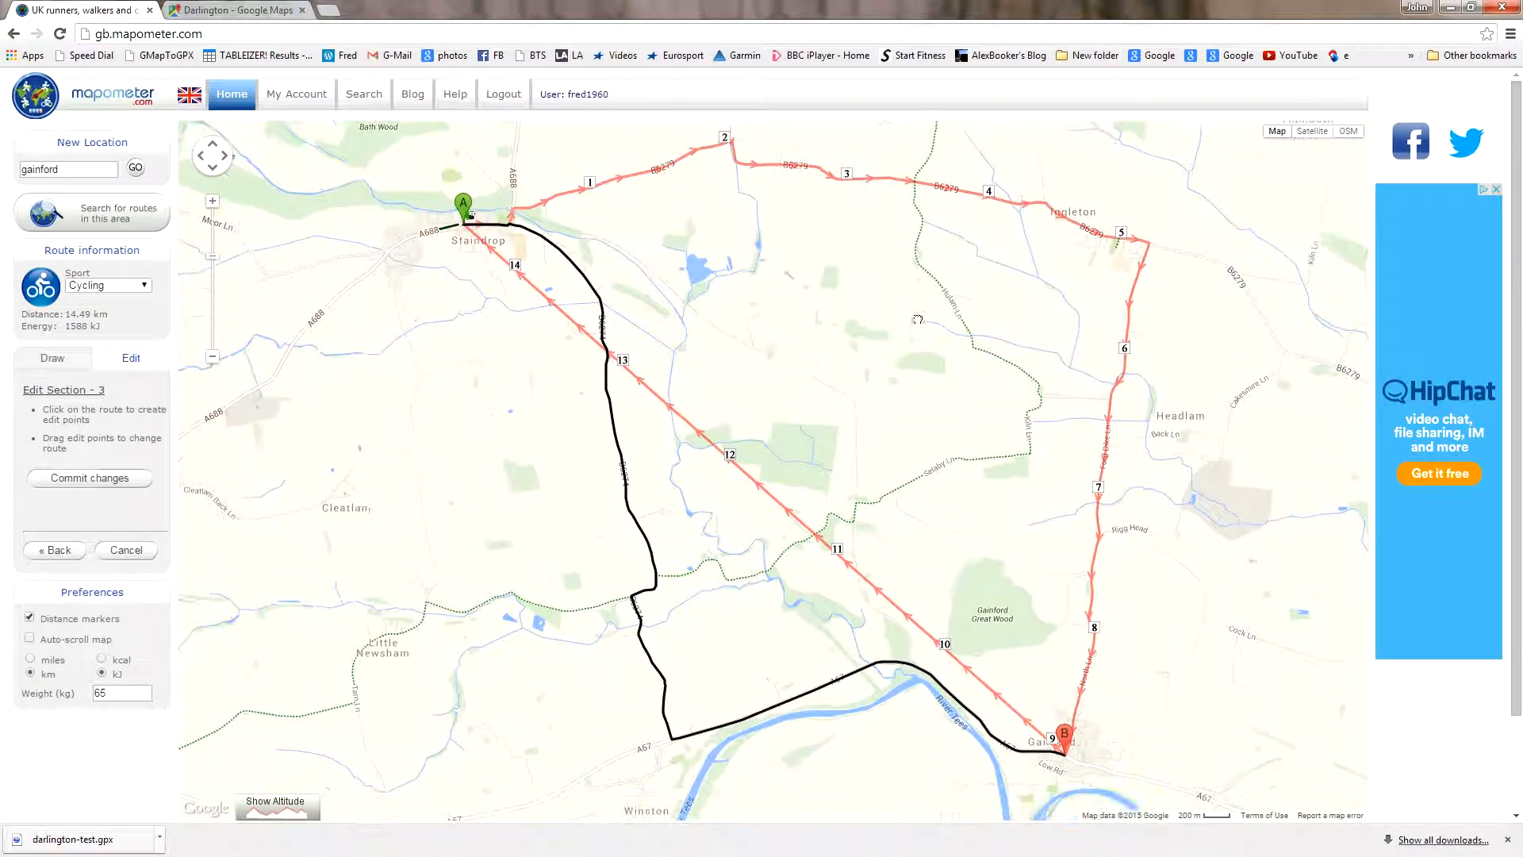
pyautogui.moveTo(924, 504); pyautogui.dragTo(925, 330)
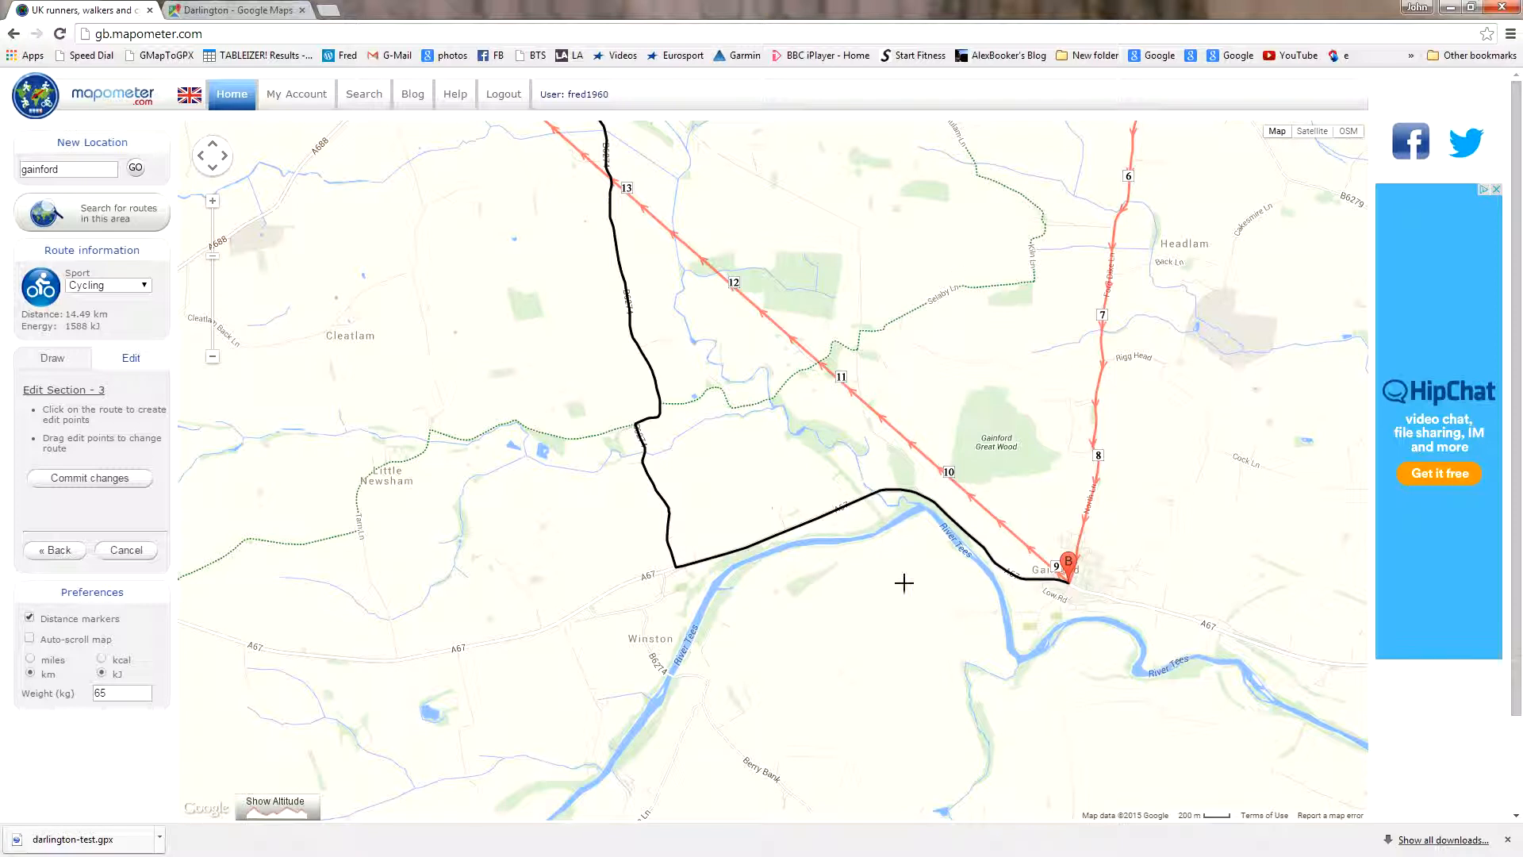
pyautogui.moveTo(861, 623); pyautogui.dragTo(832, 432)
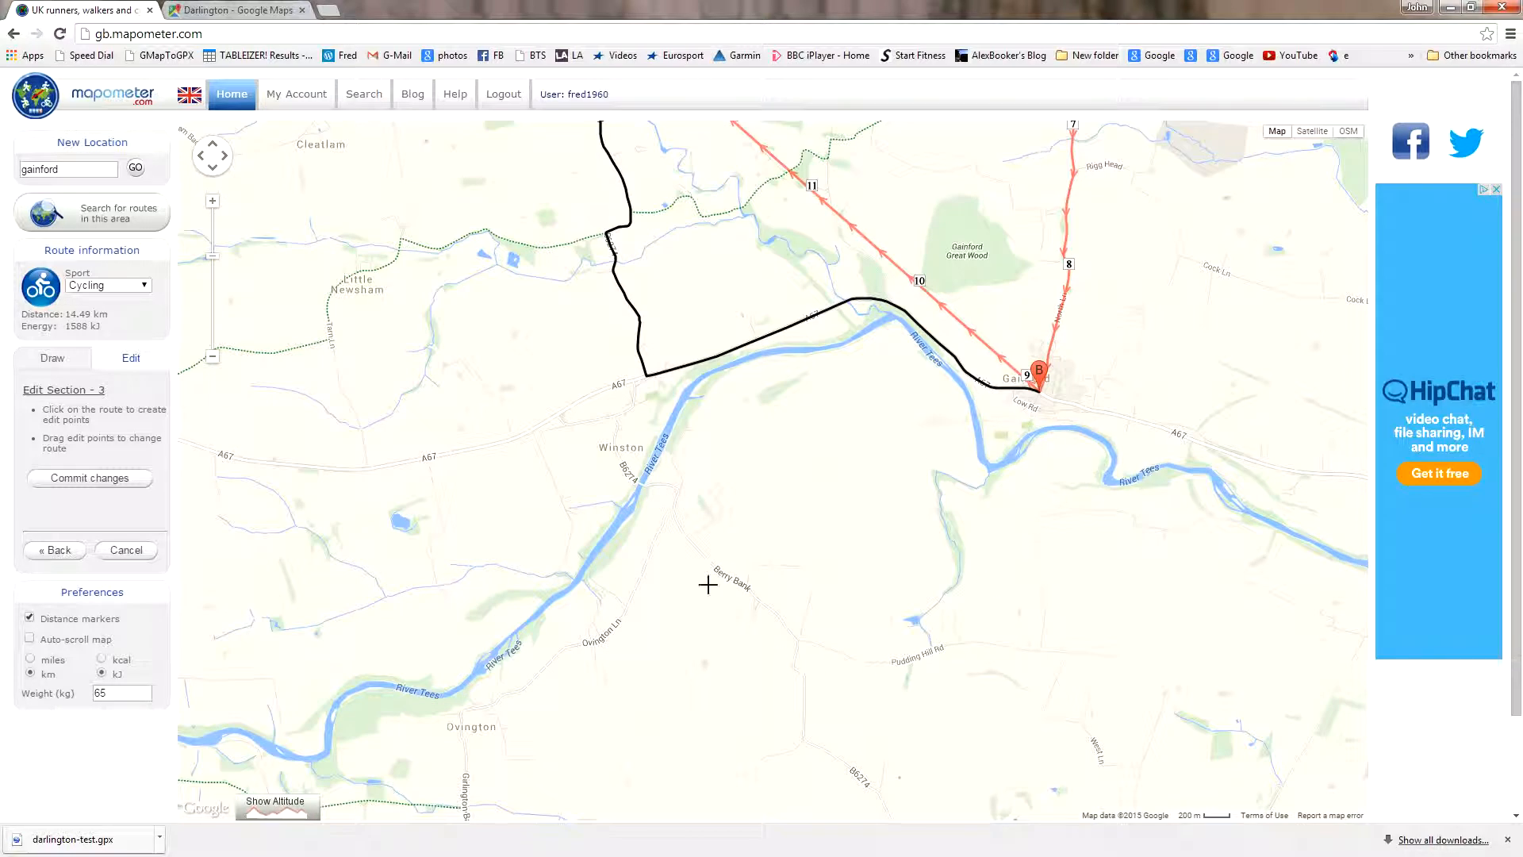
pyautogui.click(885, 300)
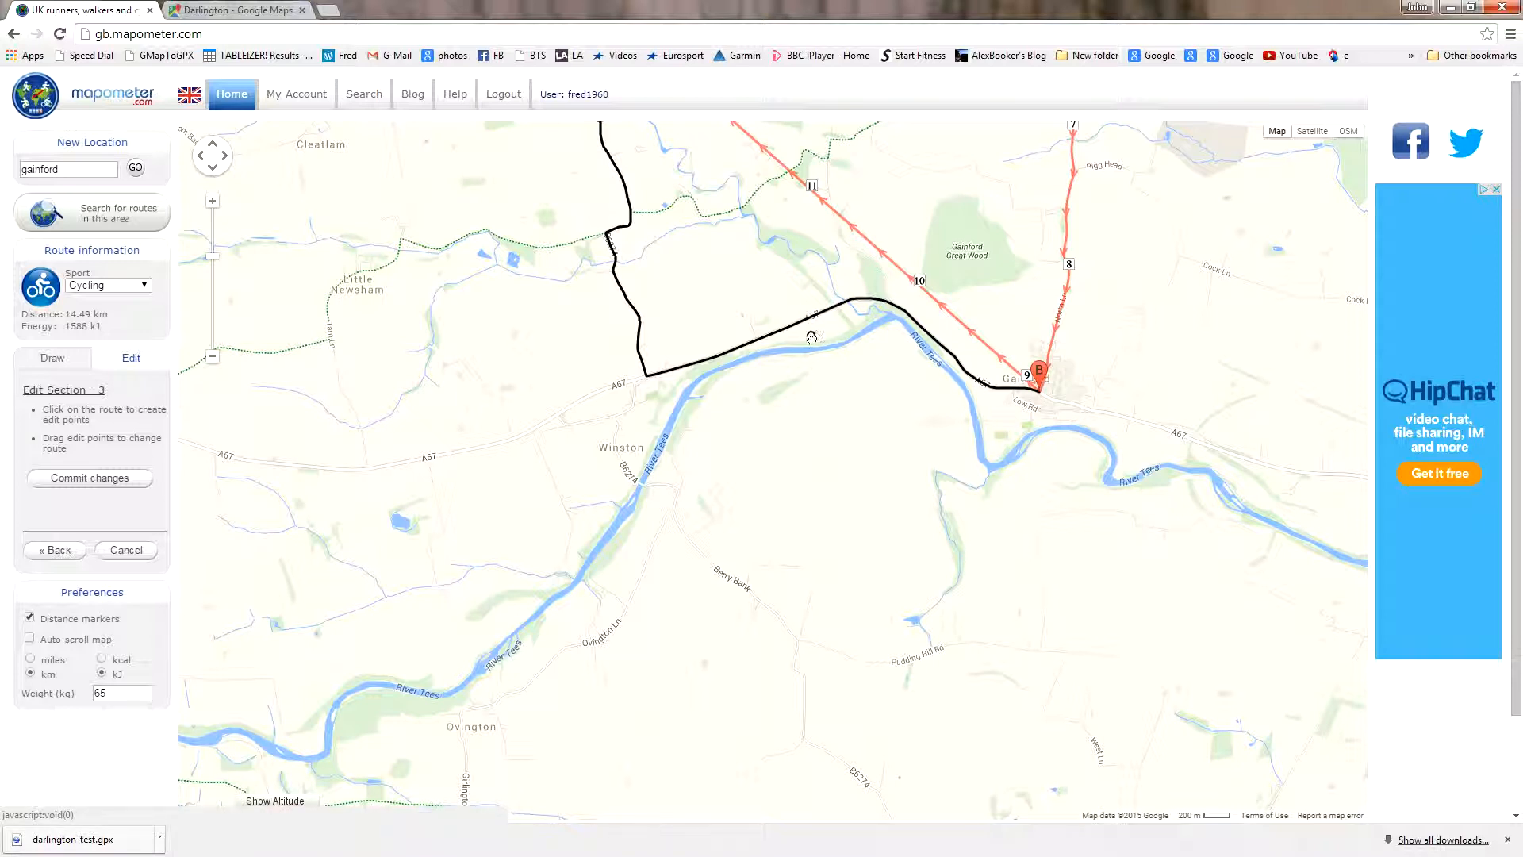
pyautogui.moveTo(828, 440); pyautogui.dragTo(1234, 645)
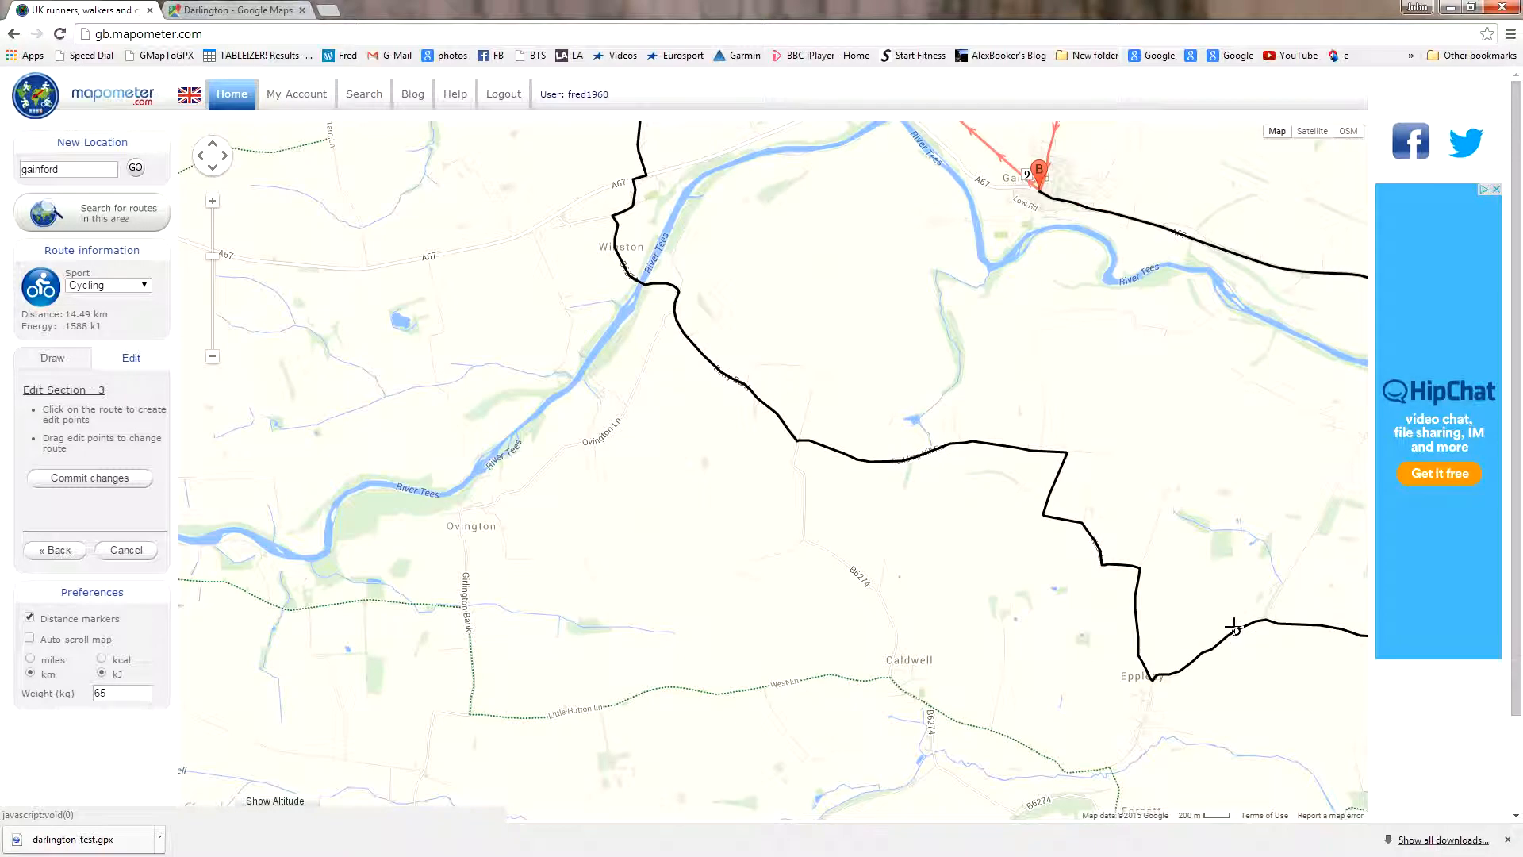
pyautogui.moveTo(1237, 635); pyautogui.dragTo(1237, 632)
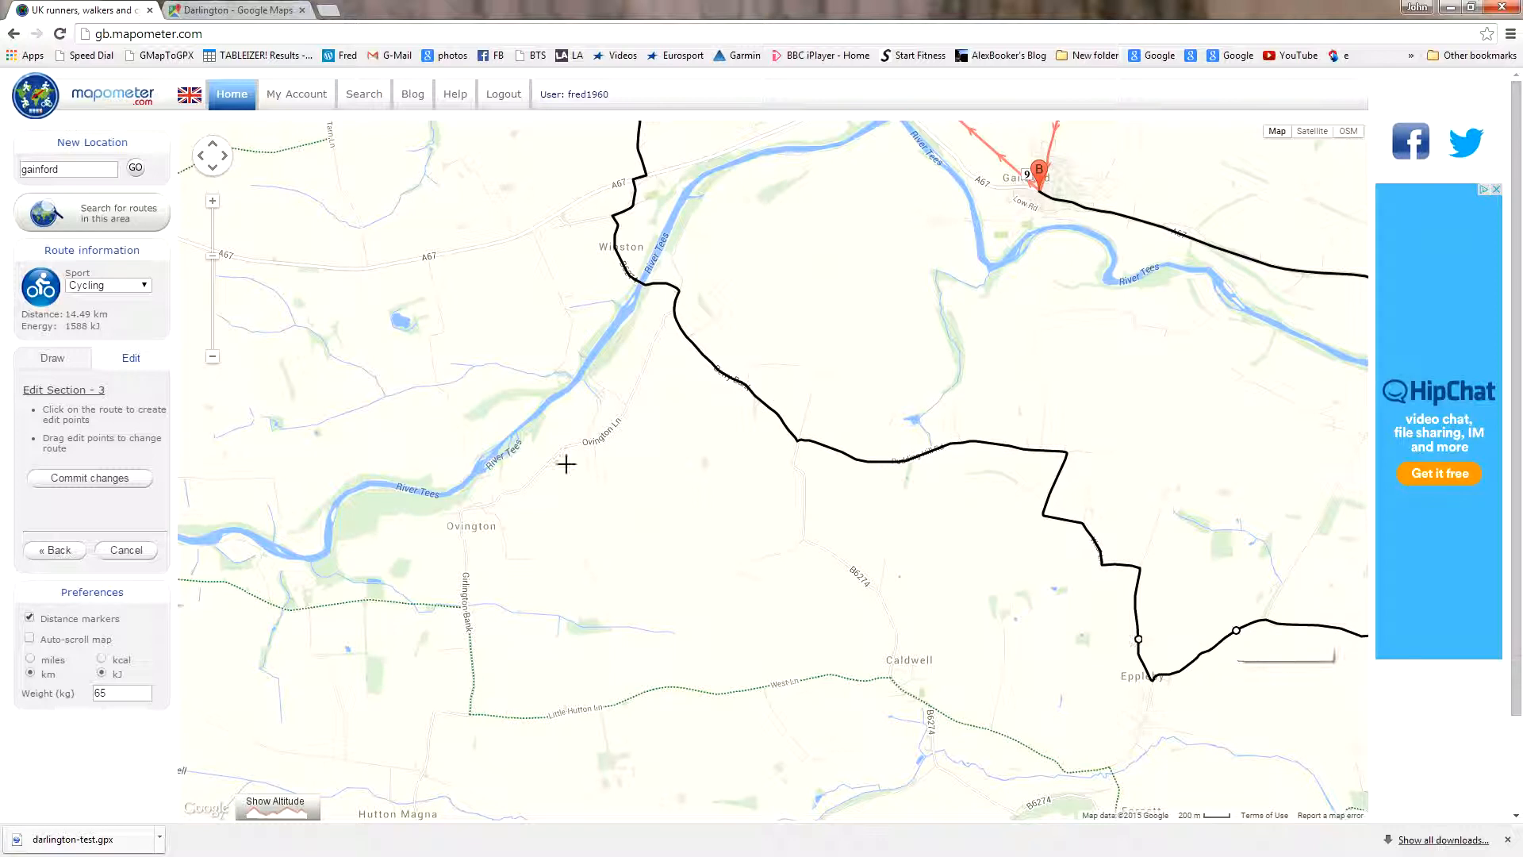
# - Review the whole rerouted loop through Piercebridge, Eppleby and Winston and commit the changes
pyautogui.click(210, 361)
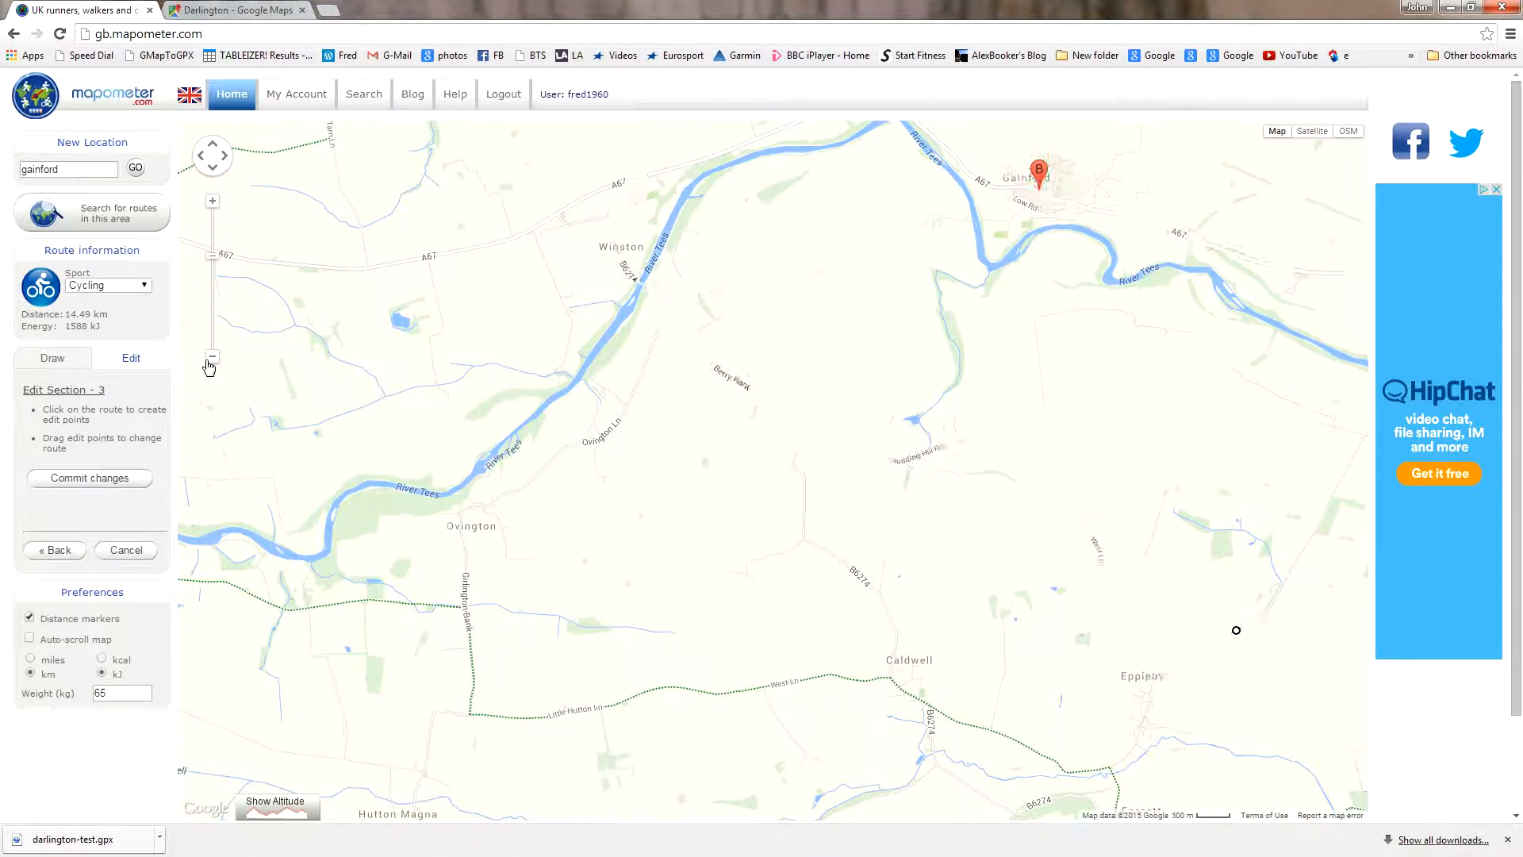
pyautogui.moveTo(945, 399); pyautogui.dragTo(679, 492)
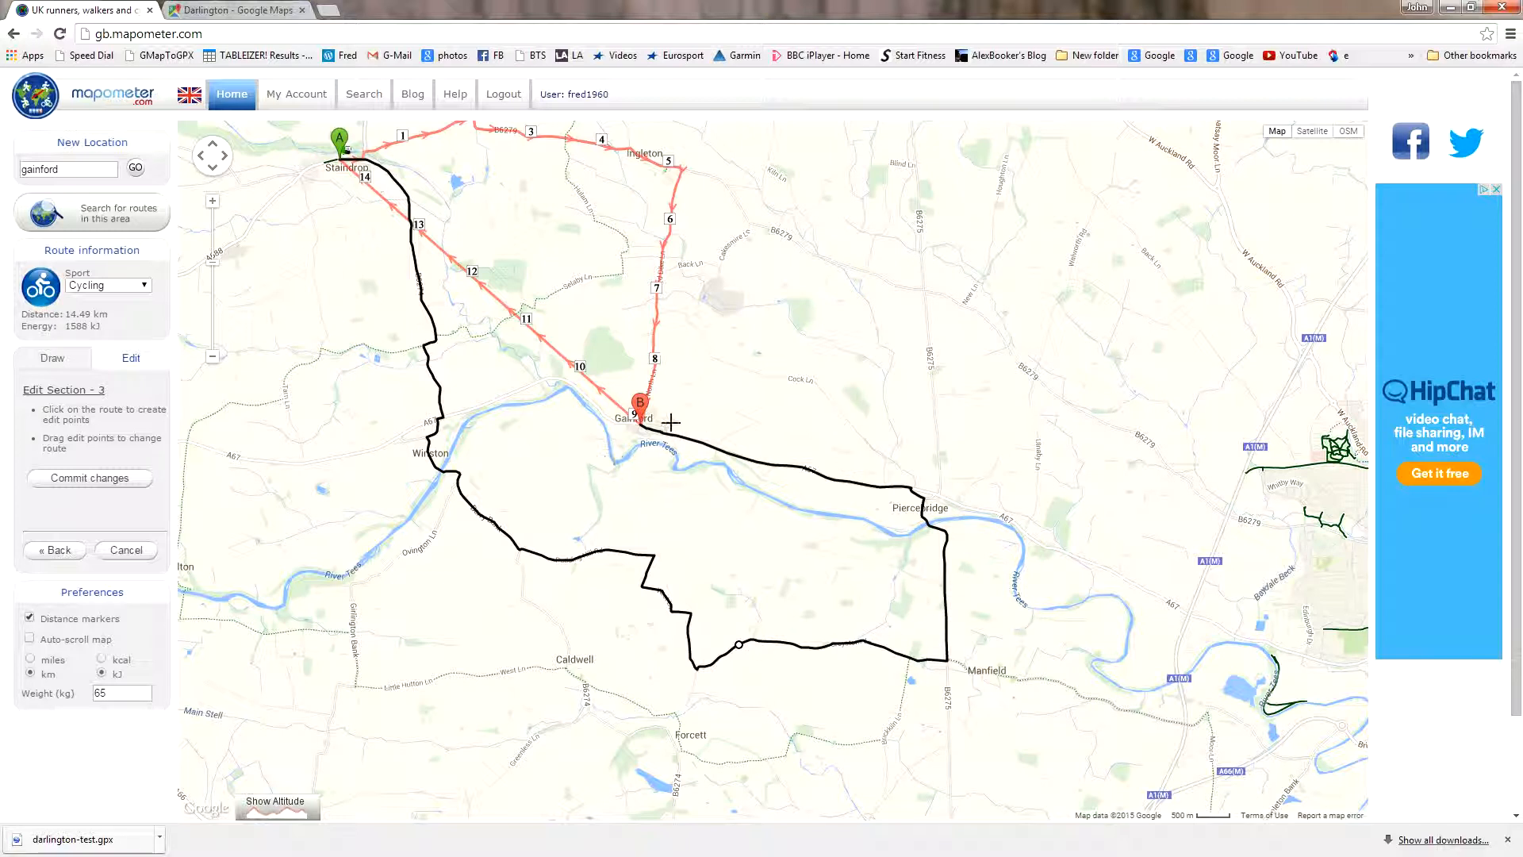
pyautogui.moveTo(725, 553); pyautogui.dragTo(738, 581)
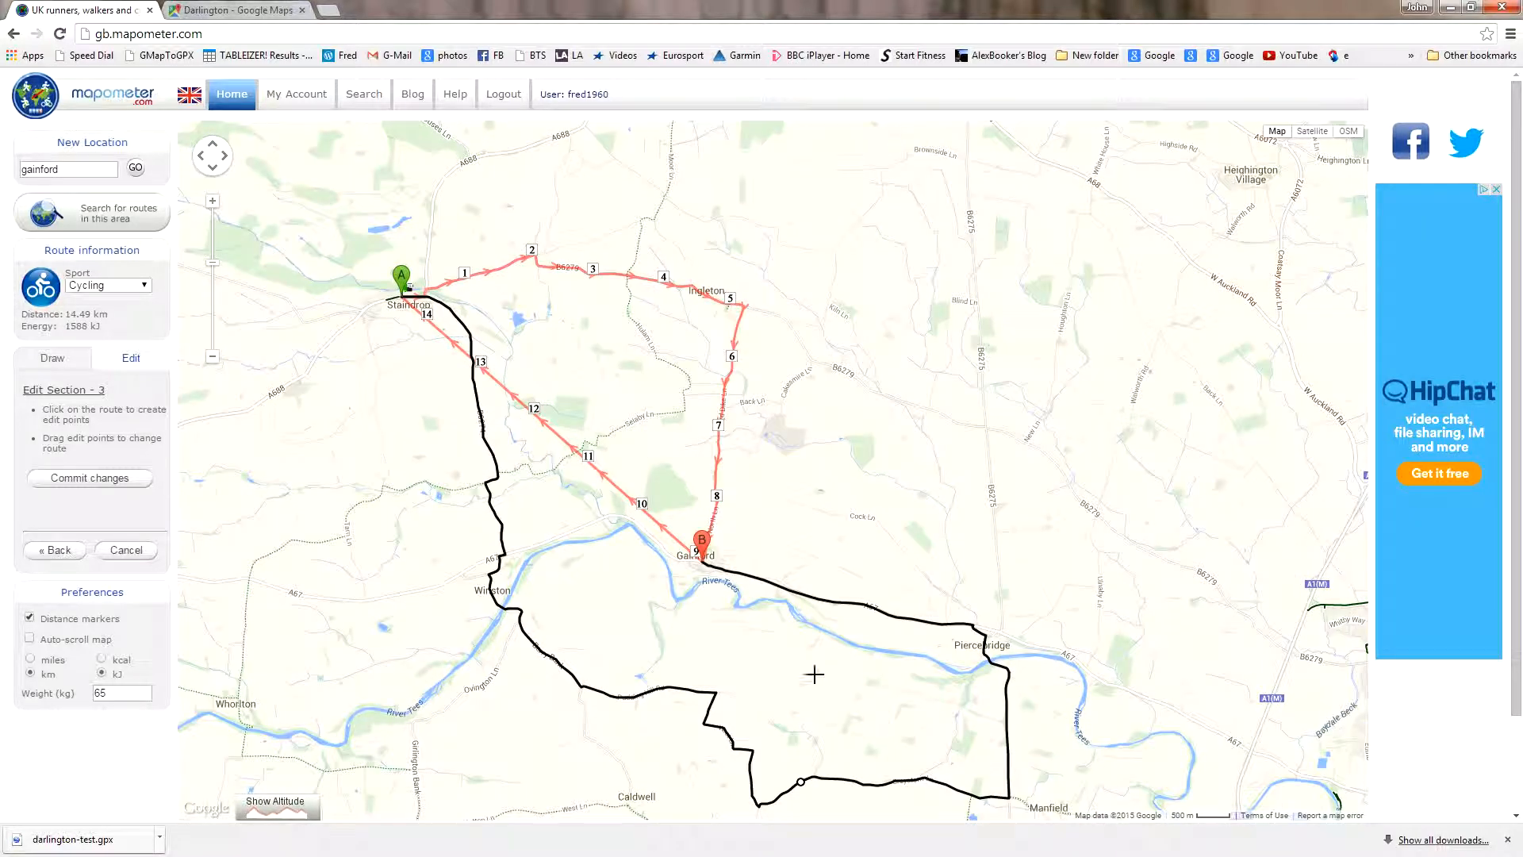
pyautogui.click(105, 478)
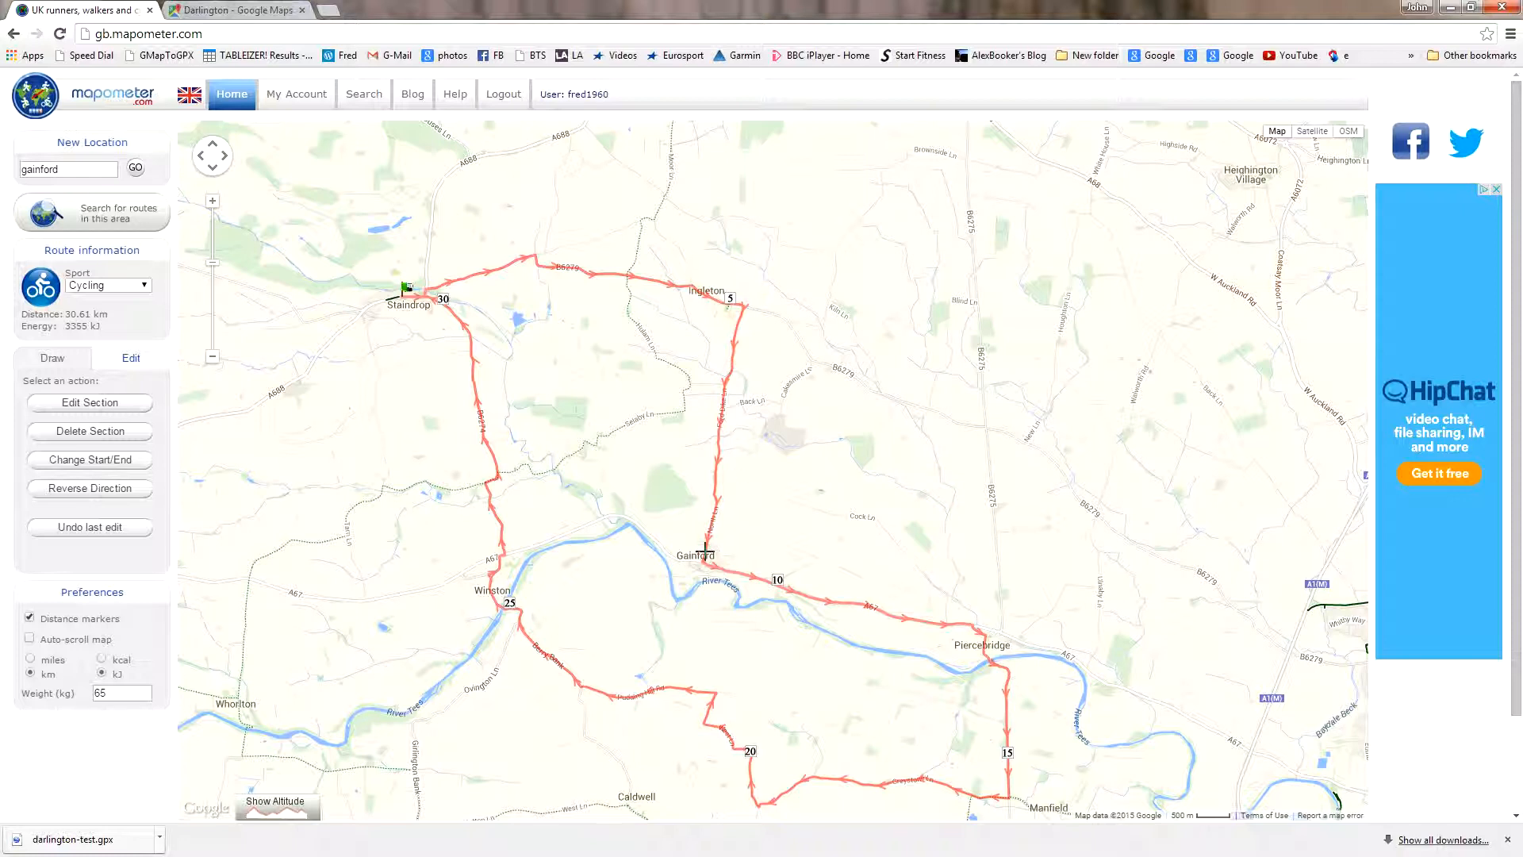
# - Edit the mid-route section from the road near Back Ln to Piercebridge following roads, bypassing Gainford, and commit the changes
pyautogui.click(91, 404)
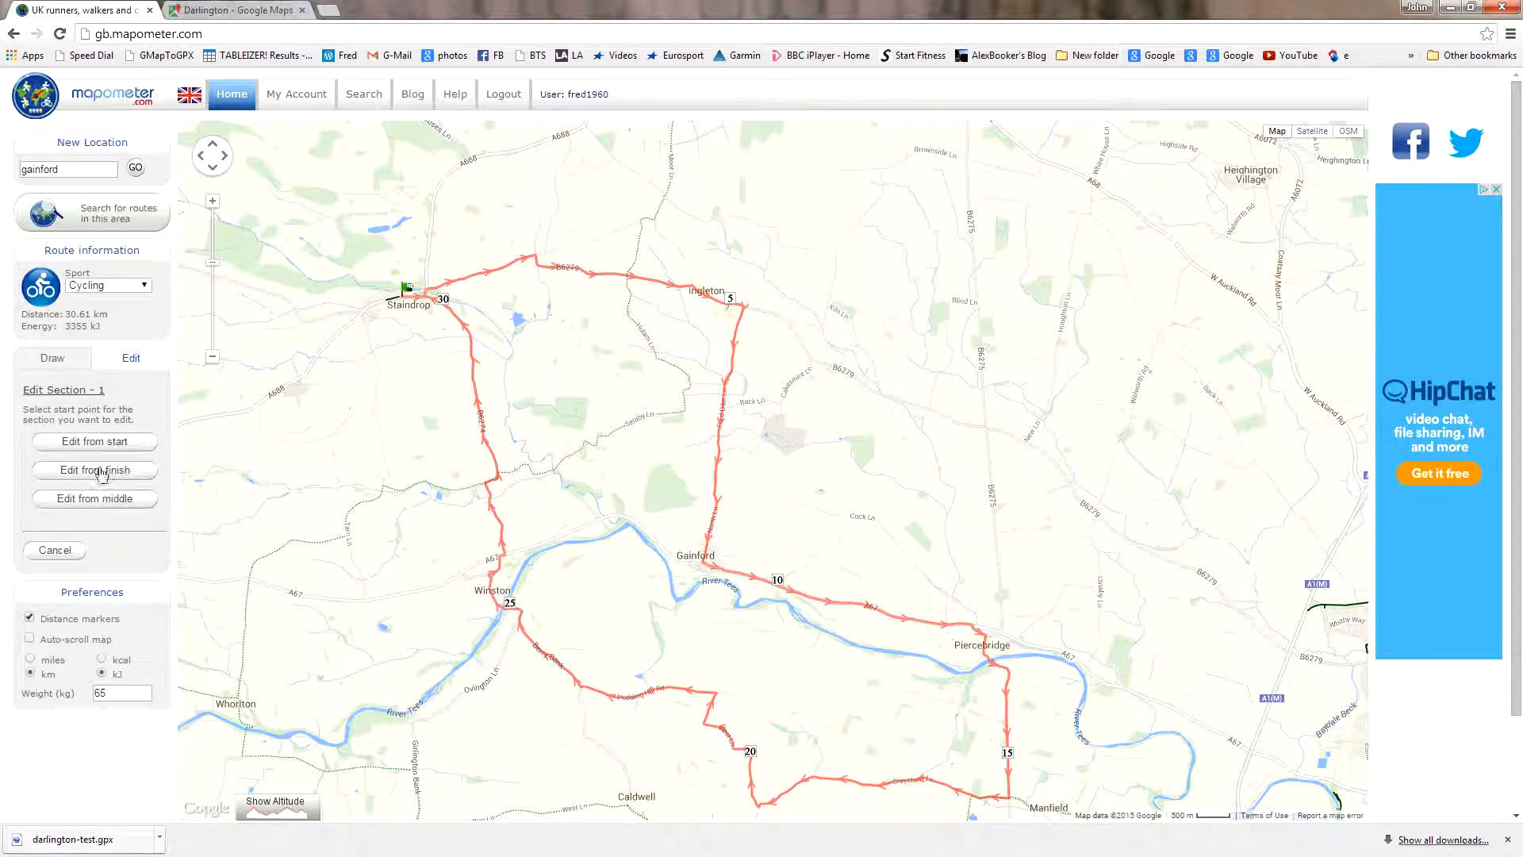
pyautogui.click(109, 507)
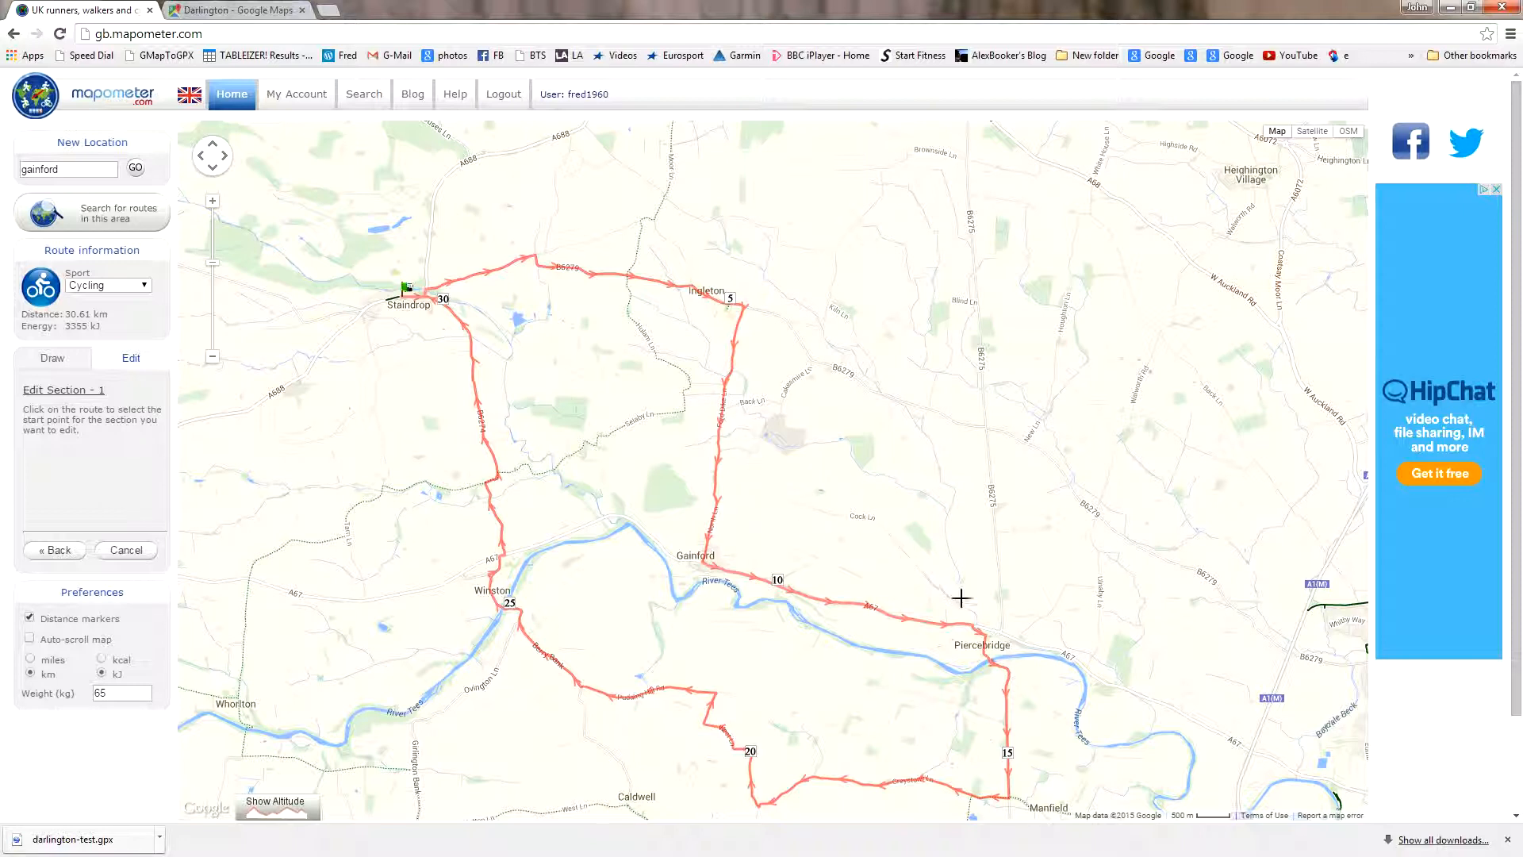
pyautogui.click(722, 413)
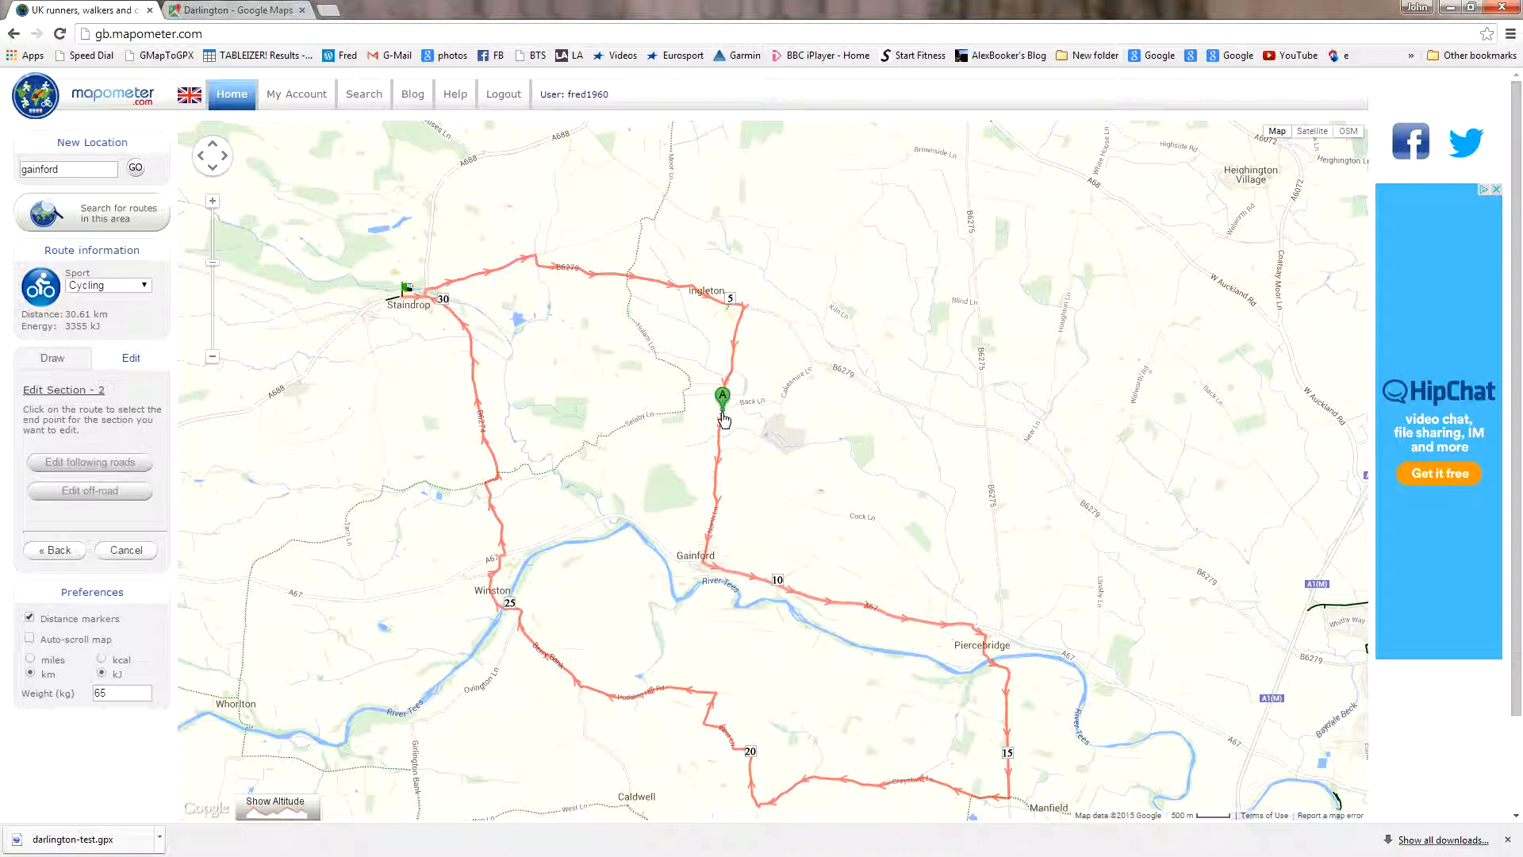
pyautogui.click(986, 650)
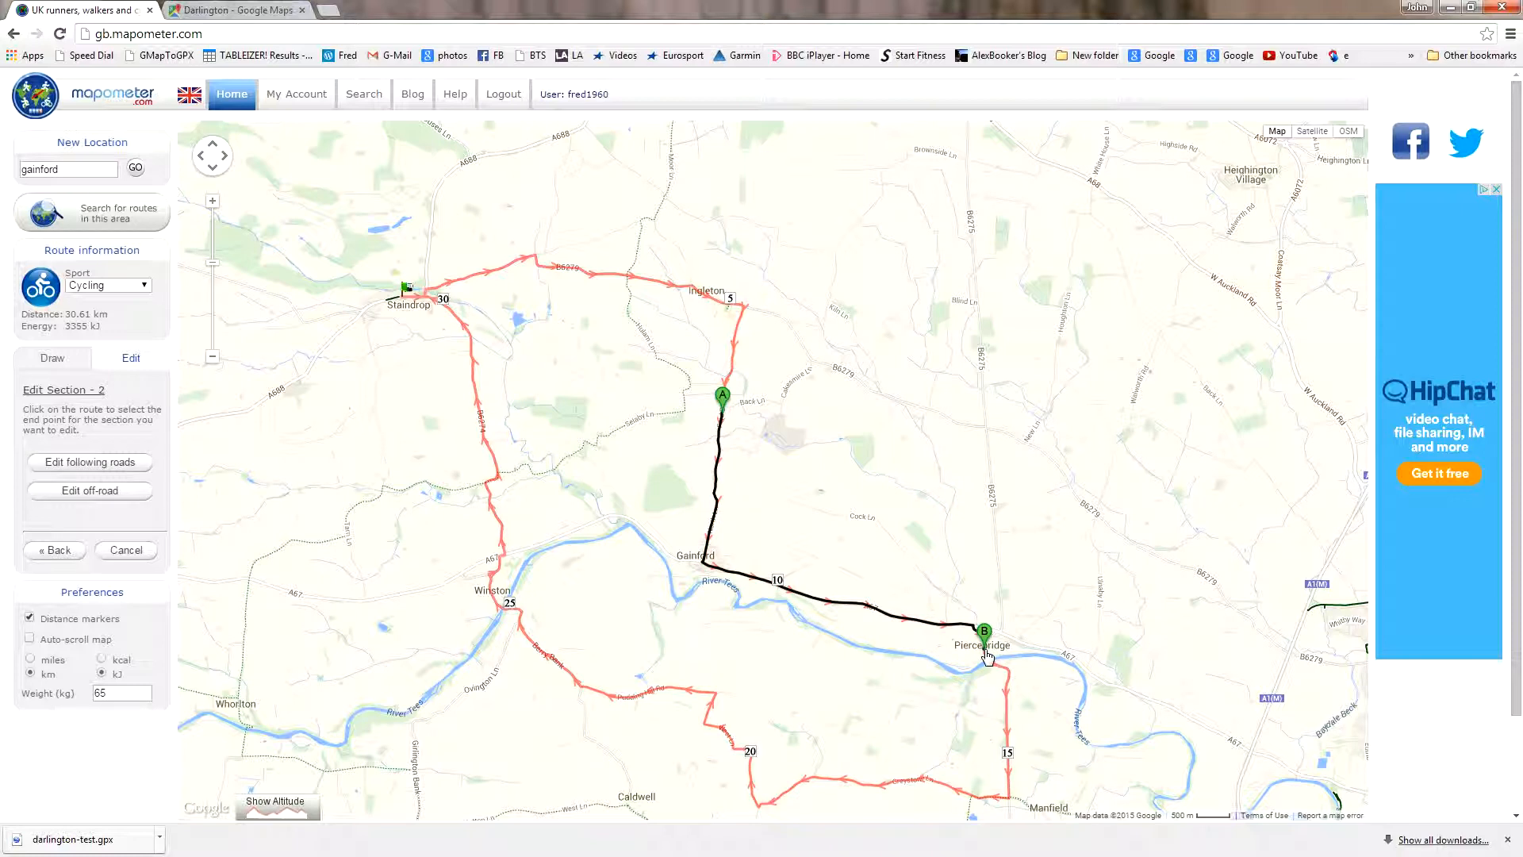
pyautogui.click(112, 468)
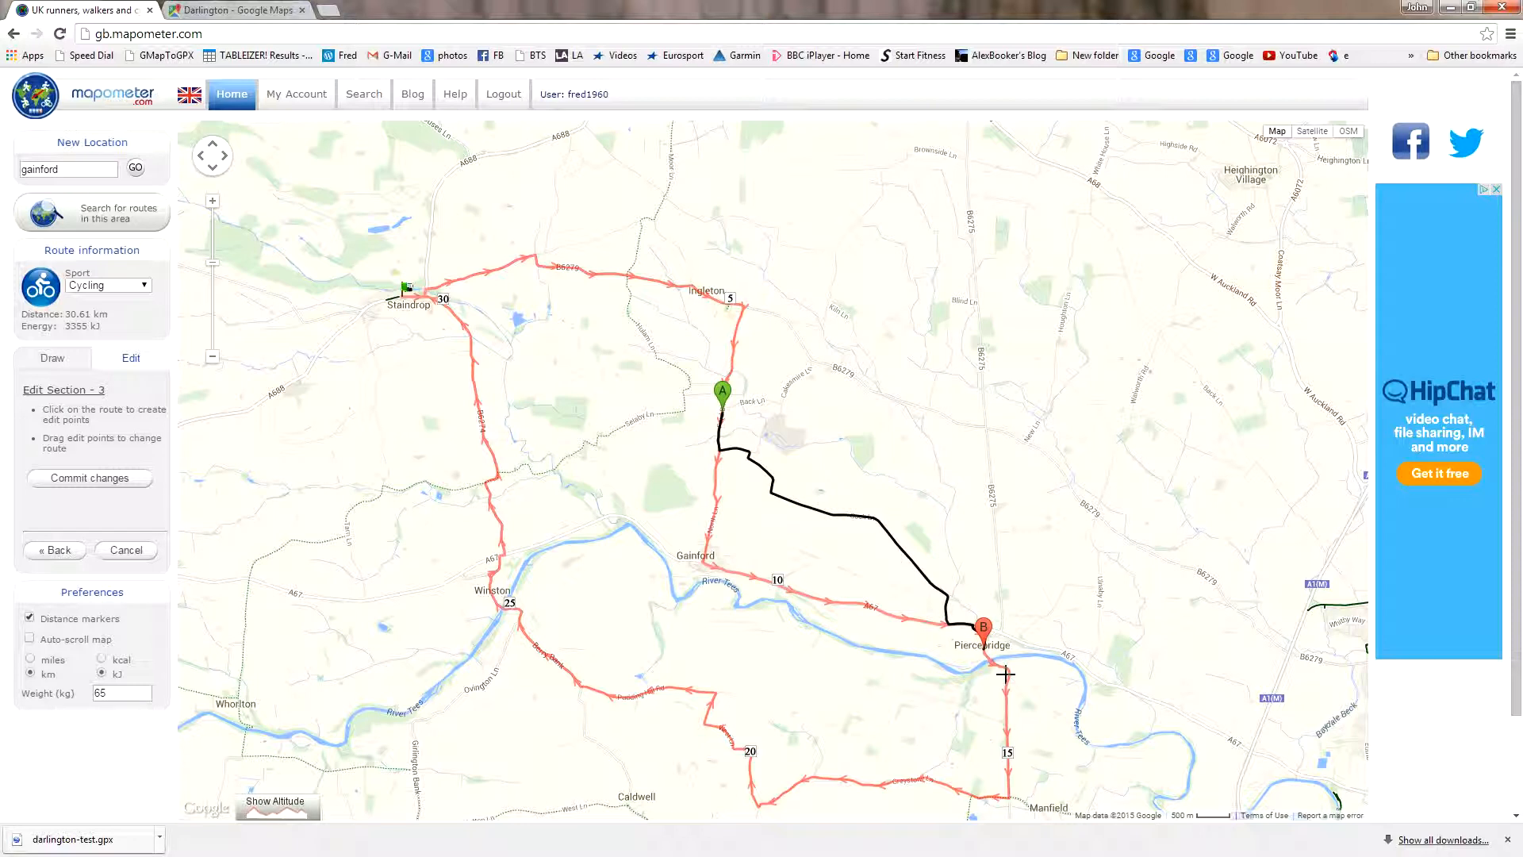
pyautogui.click(751, 460)
pyautogui.click(111, 479)
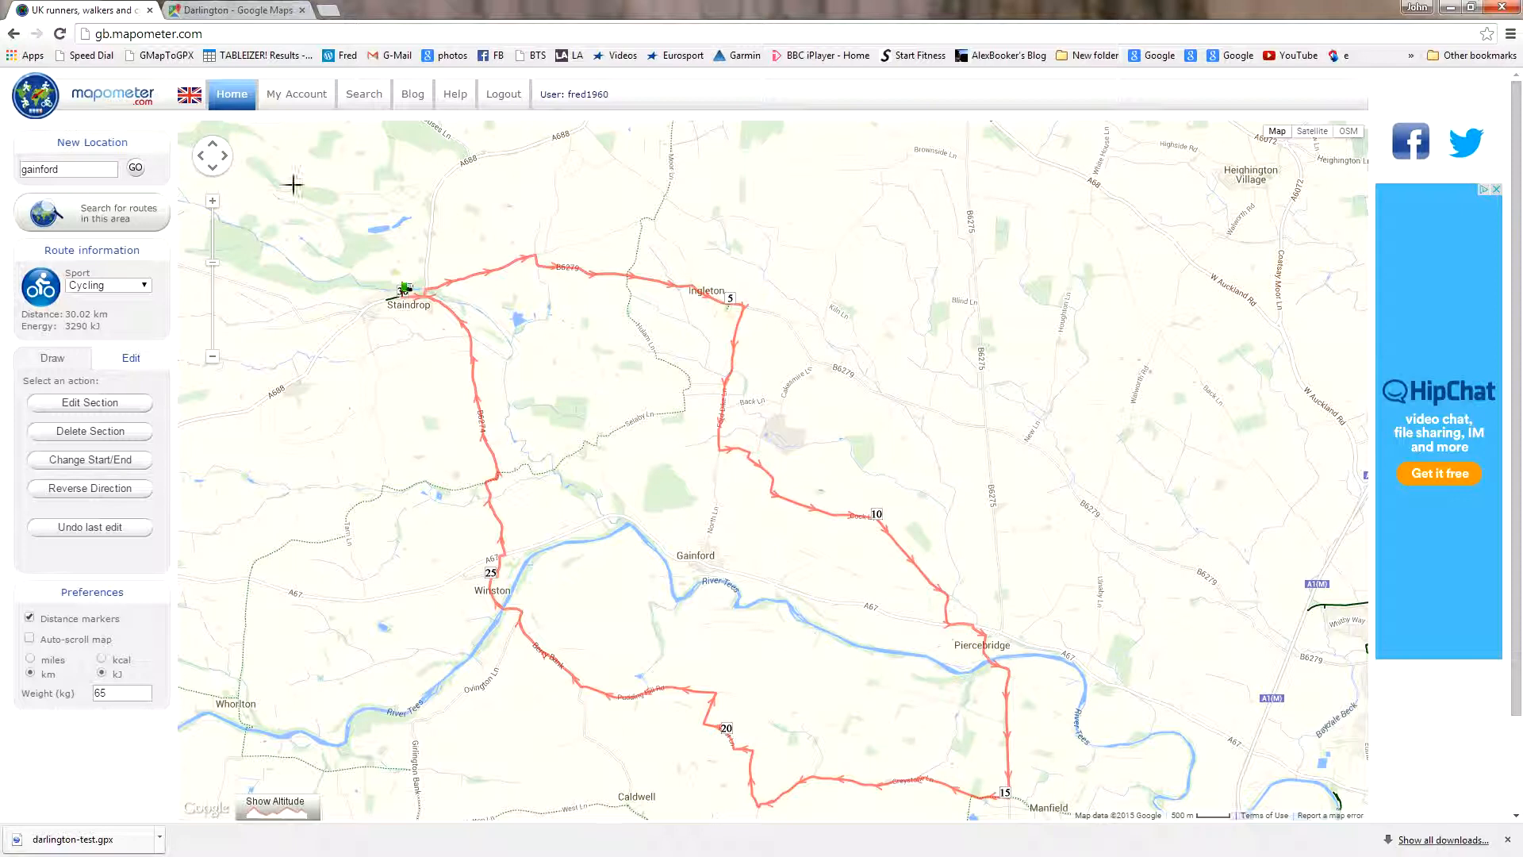
# - Switch to Google Maps and open Street View on Cock Ln, northeast of Gainford
pyautogui.click(245, 15)
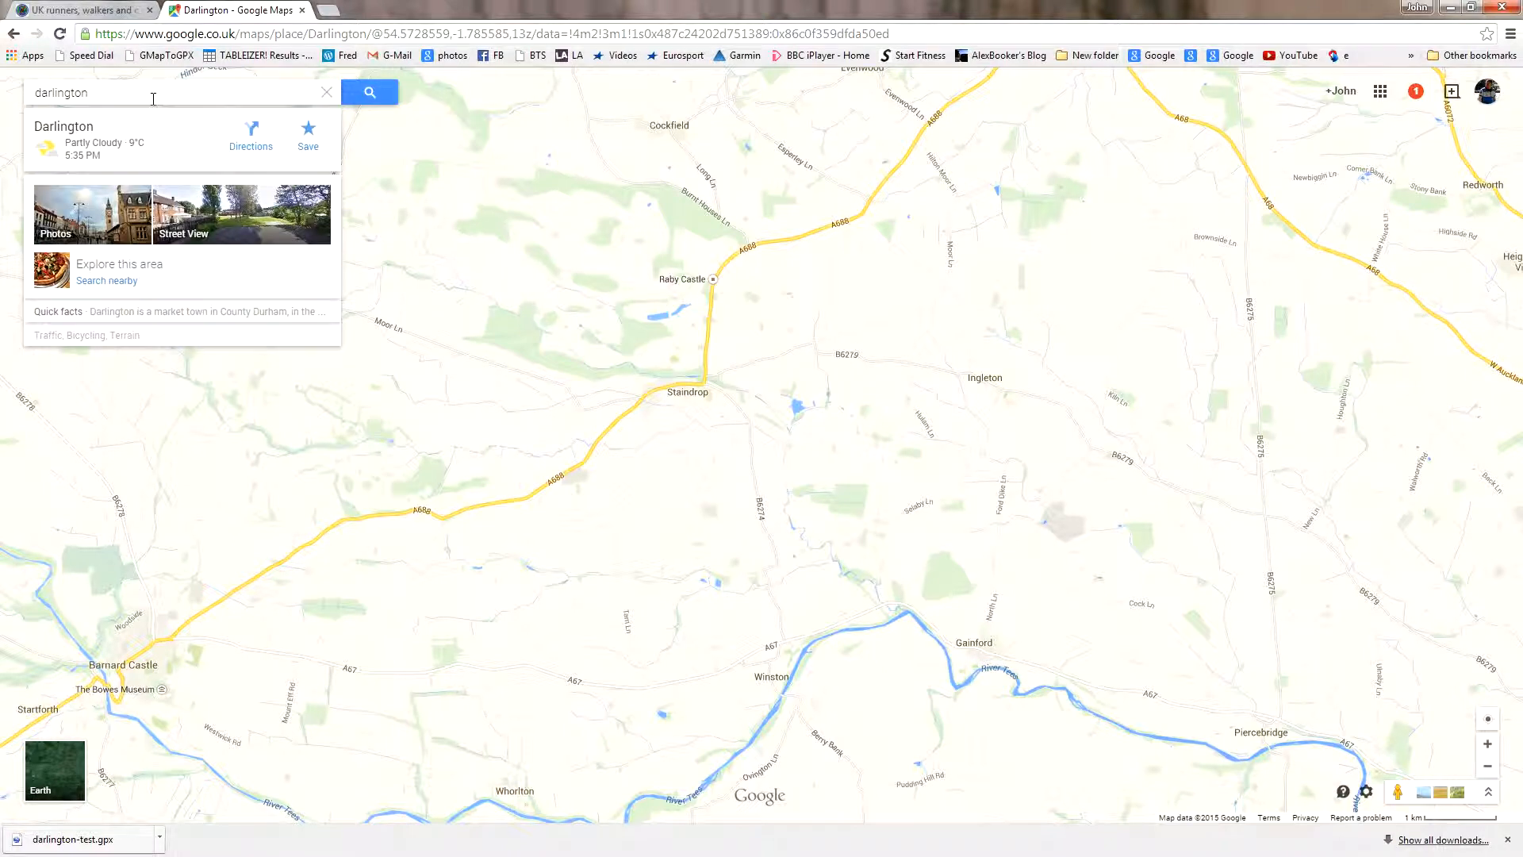
pyautogui.moveTo(153, 98); pyautogui.dragTo(2, 111)
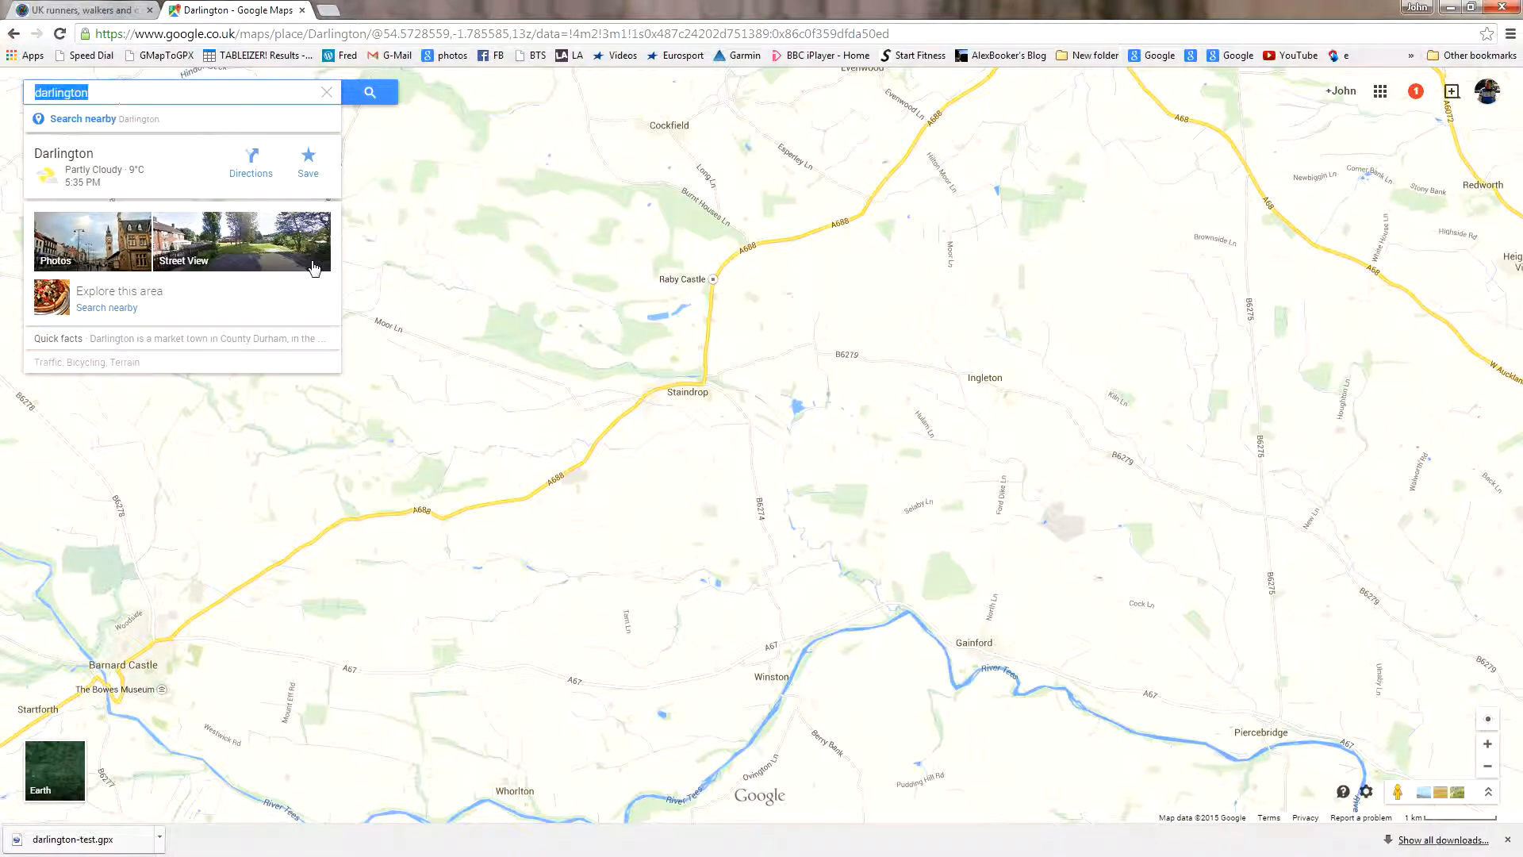
pyautogui.moveTo(1055, 559); pyautogui.dragTo(969, 605)
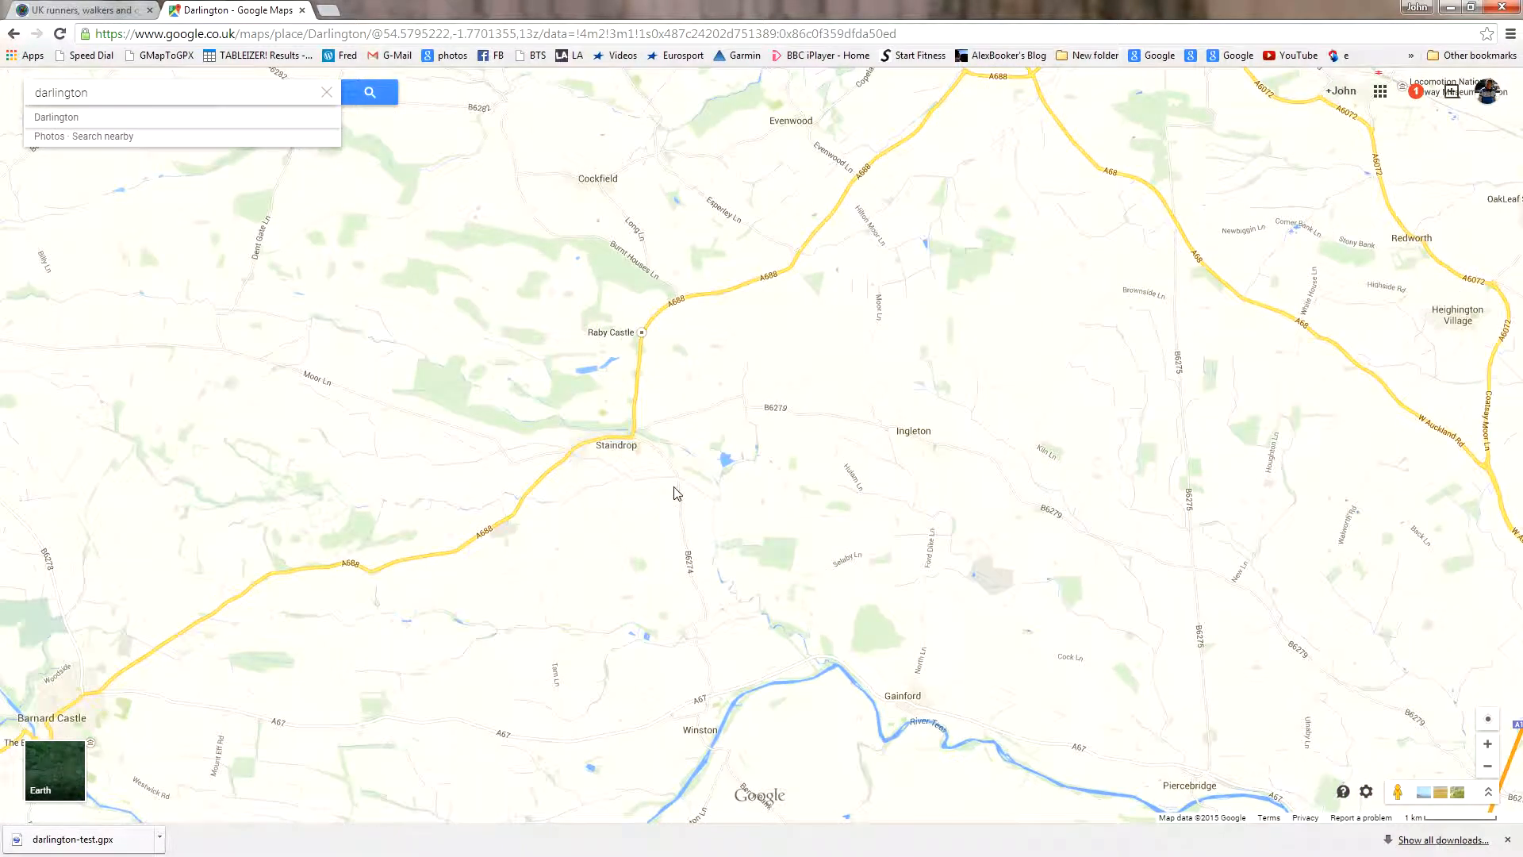
pyautogui.moveTo(879, 704); pyautogui.dragTo(802, 537)
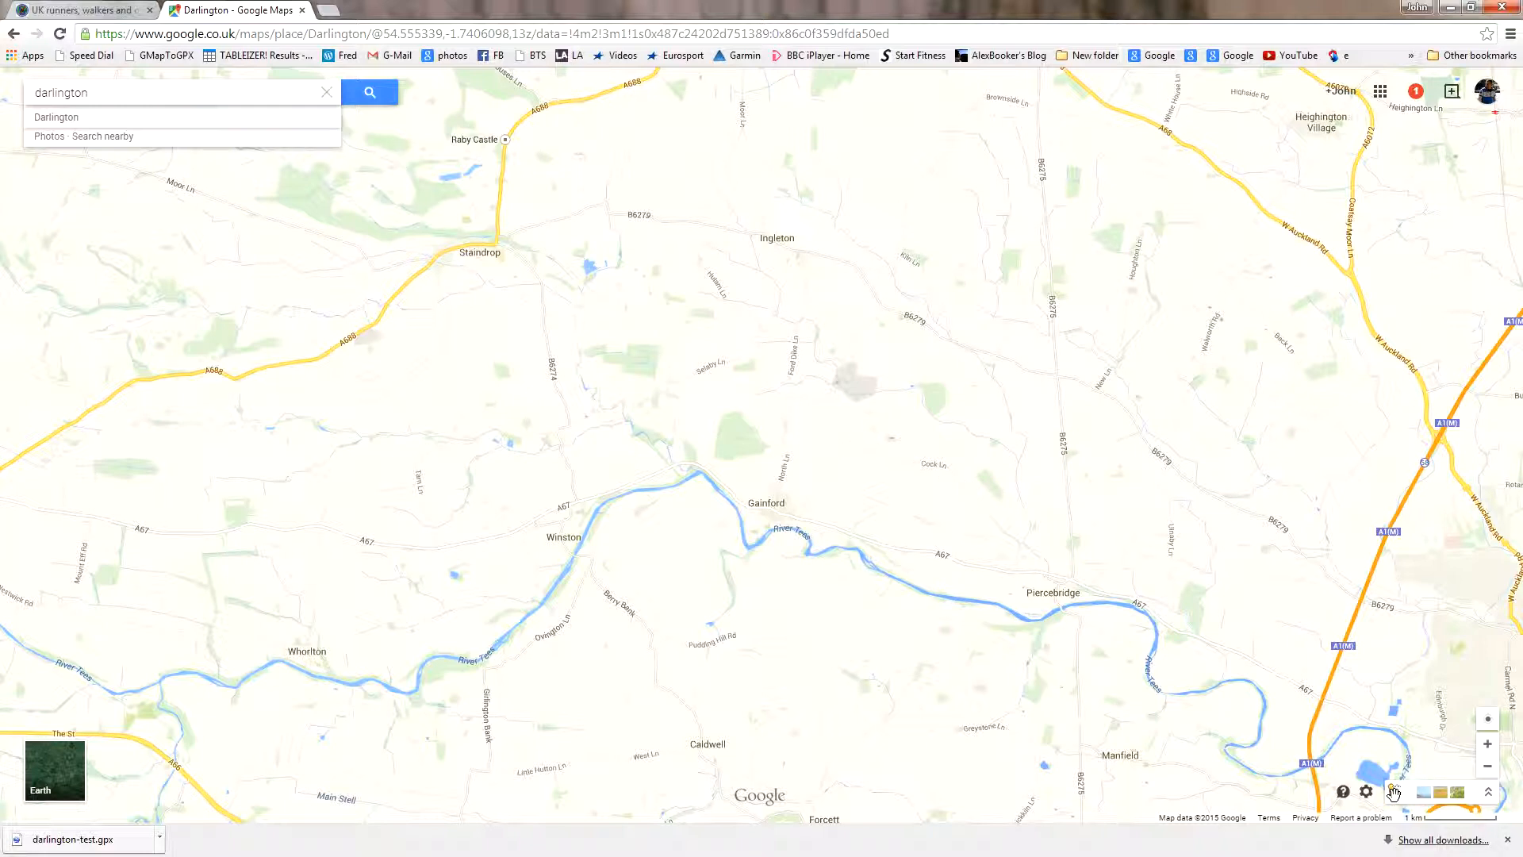
pyautogui.moveTo(1393, 794); pyautogui.dragTo(943, 435)
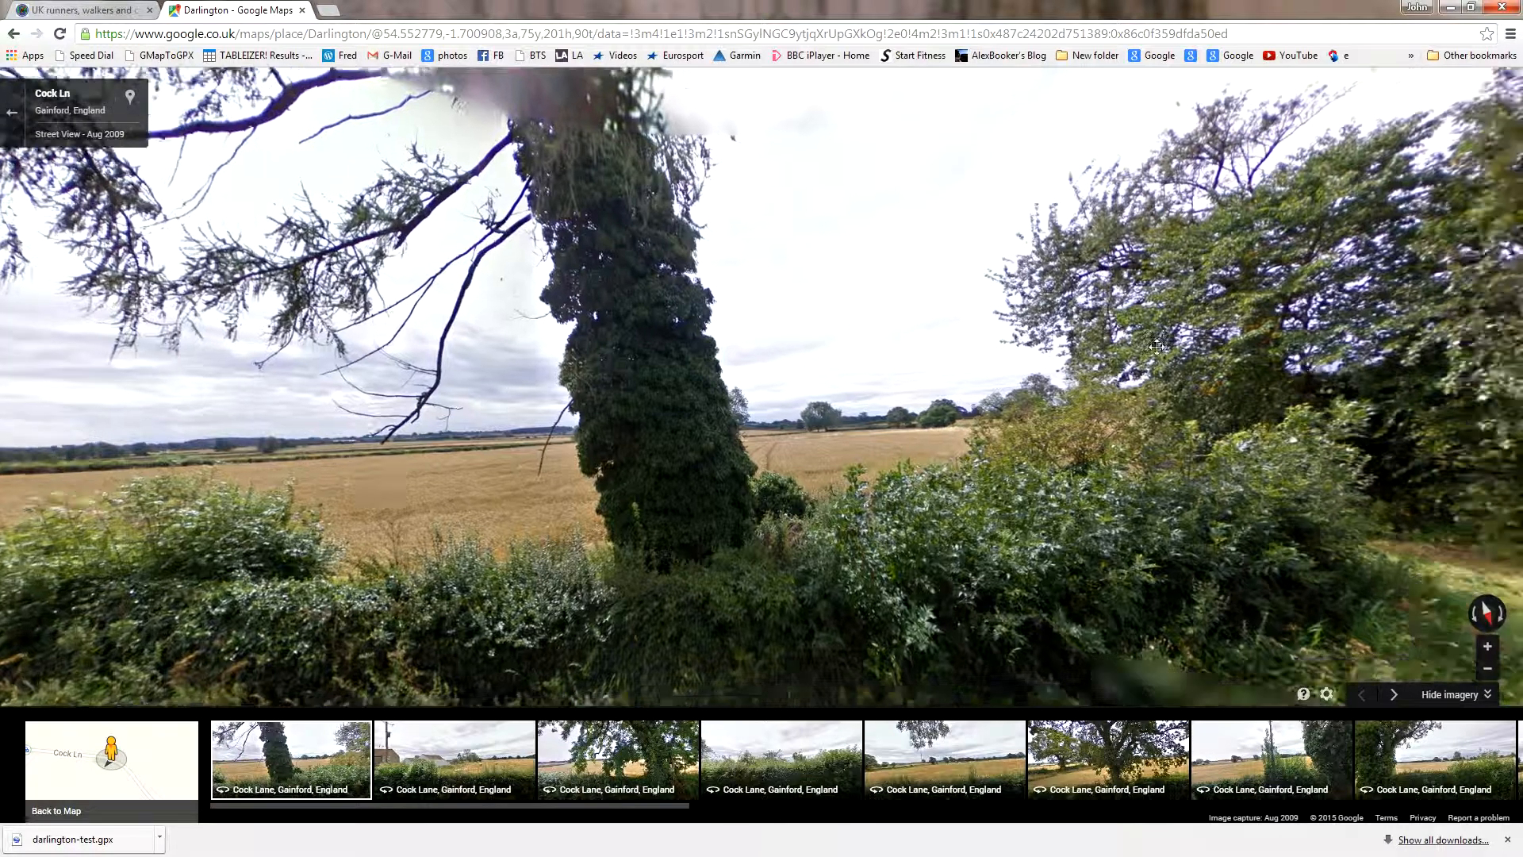
# - Look around in Street View along Cock Ln in both directions to check the road surface
pyautogui.moveTo(1156, 346); pyautogui.dragTo(710, 310)
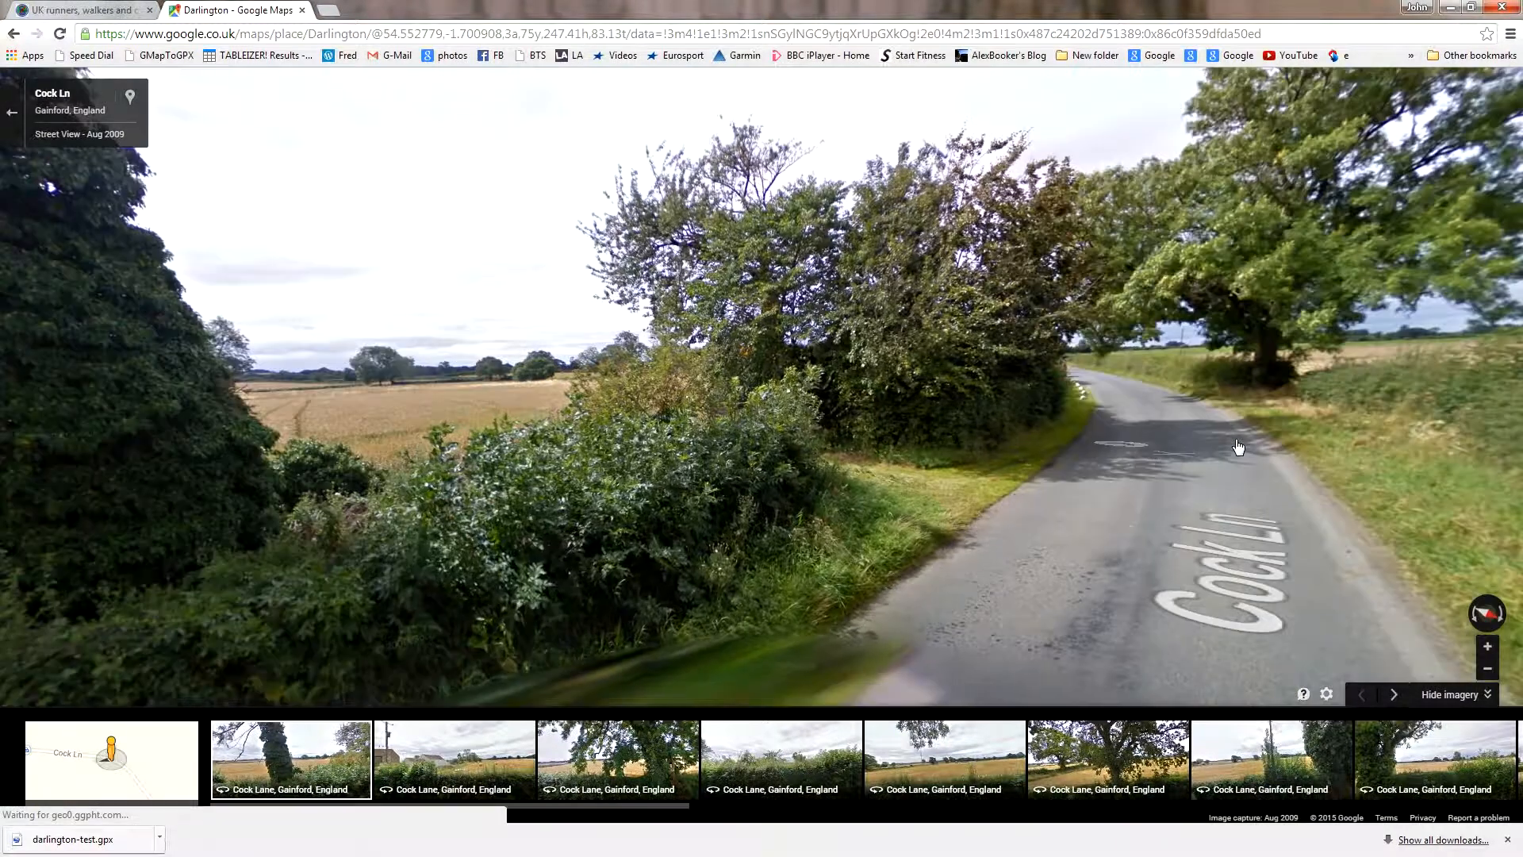
pyautogui.moveTo(1238, 446); pyautogui.dragTo(977, 403)
pyautogui.moveTo(1245, 307); pyautogui.dragTo(613, 308)
pyautogui.click(1166, 353)
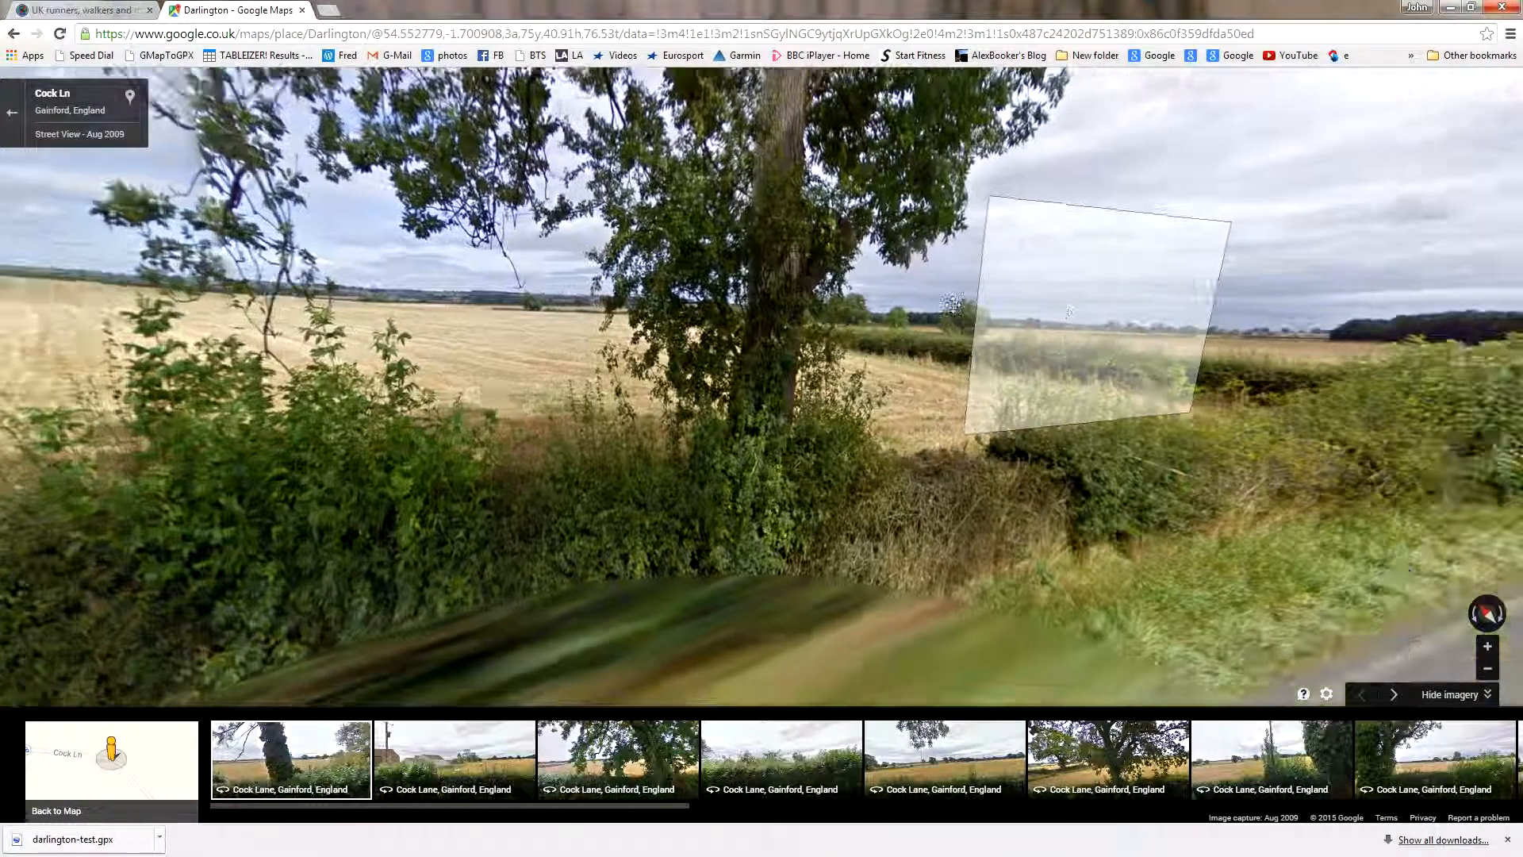
pyautogui.moveTo(1088, 311); pyautogui.dragTo(627, 302)
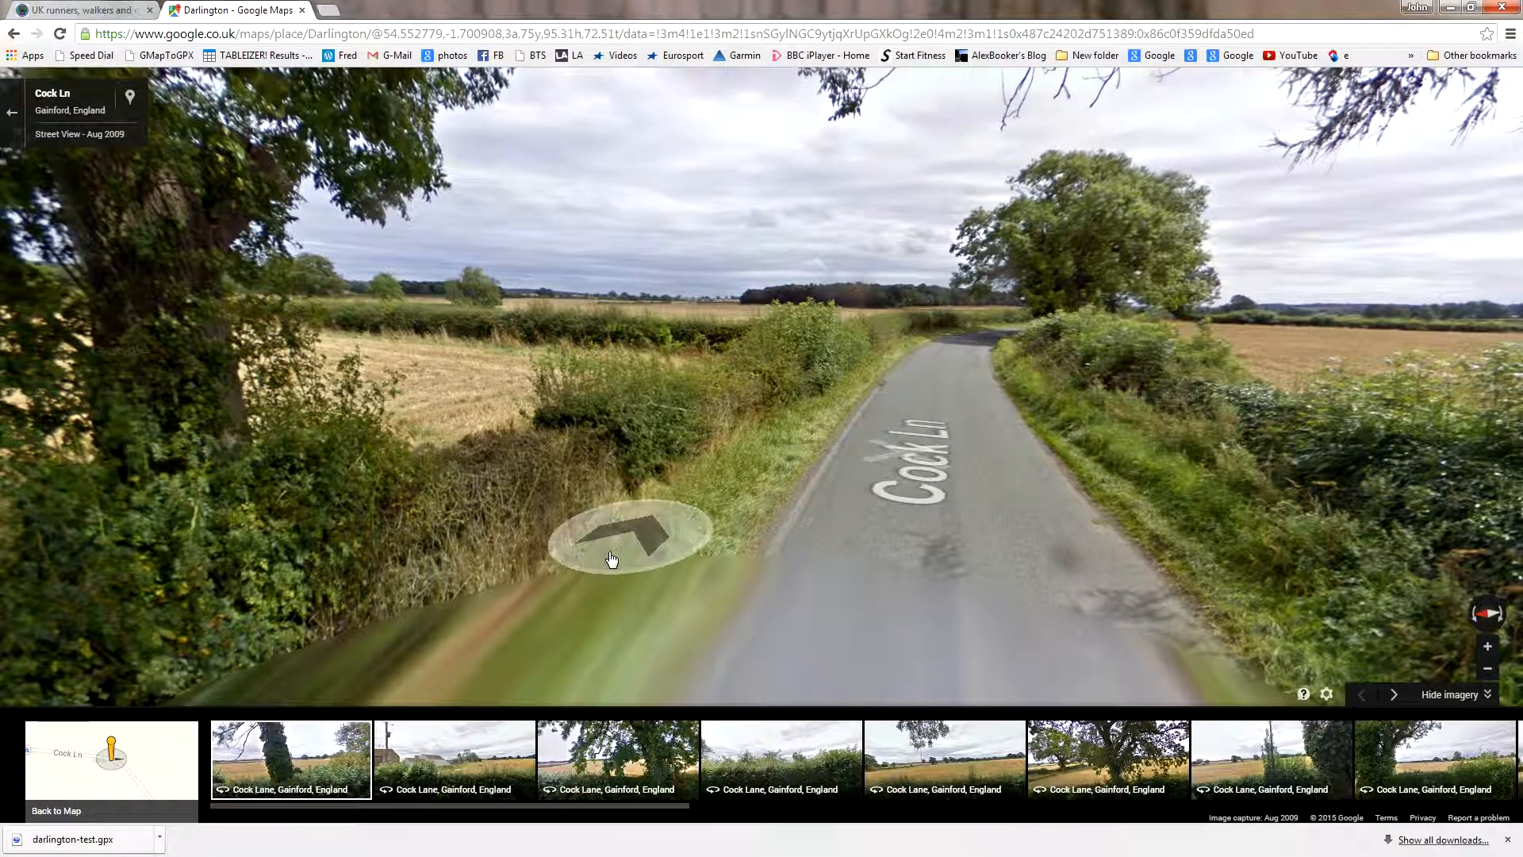
# - Switch back to Mapometer and examine the route between Piercebridge and Eppleby in closer detail
pyautogui.click(120, 14)
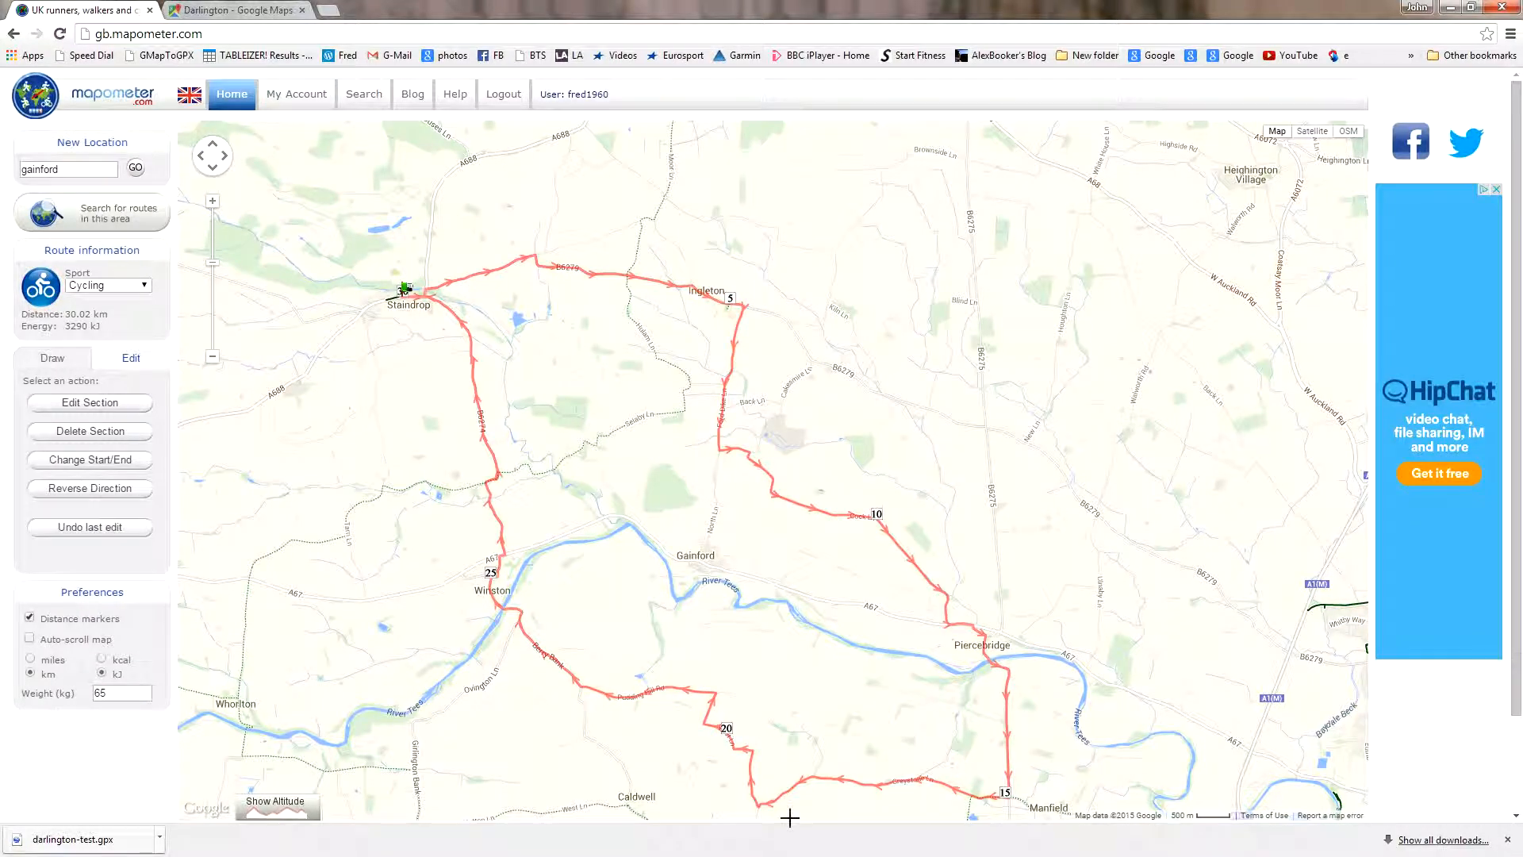
pyautogui.moveTo(904, 727); pyautogui.dragTo(871, 653)
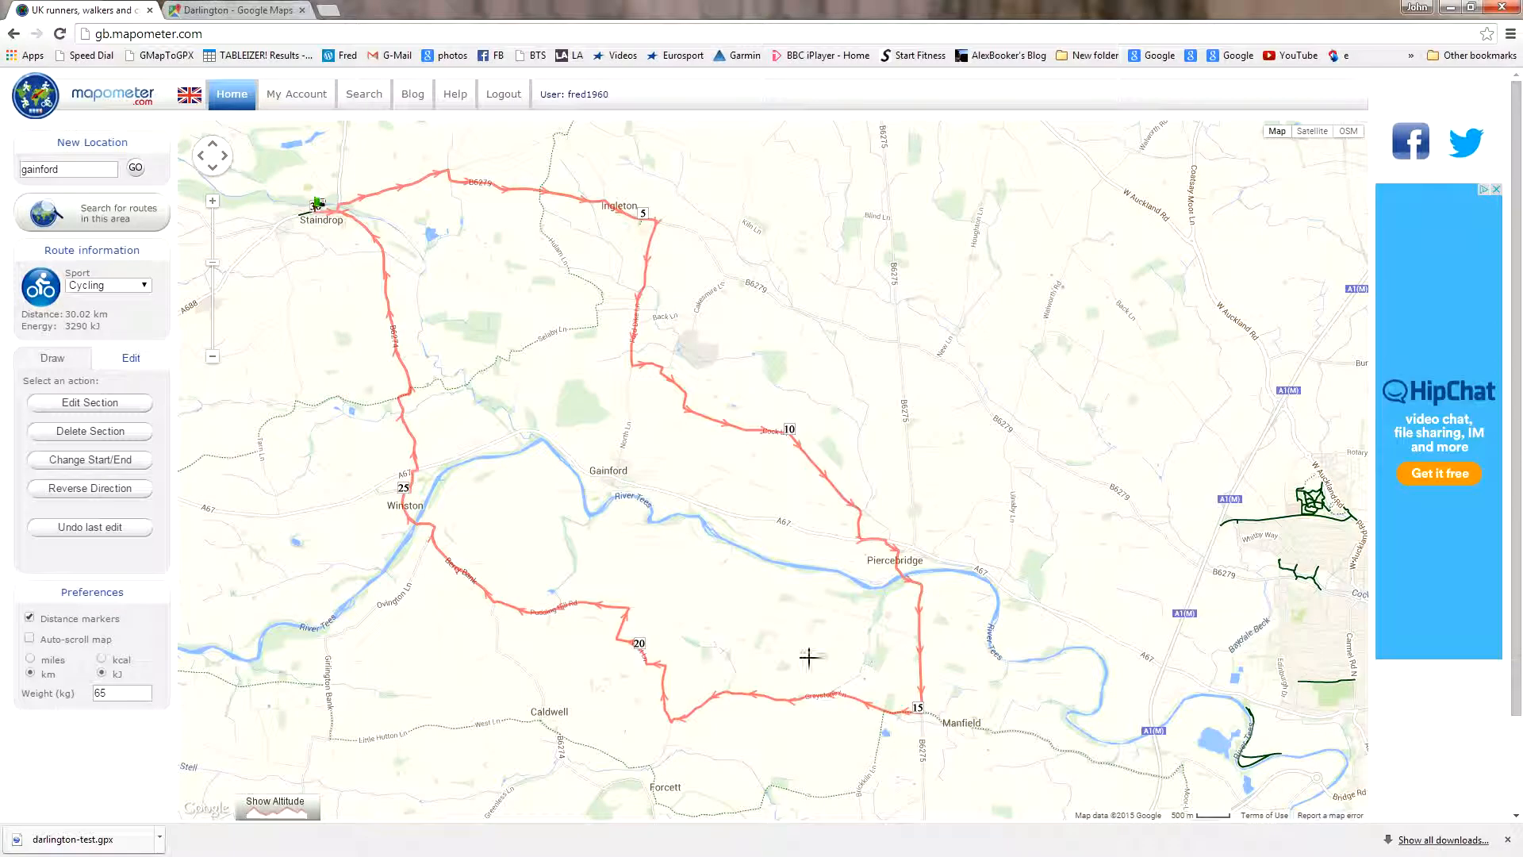
pyautogui.click(212, 201)
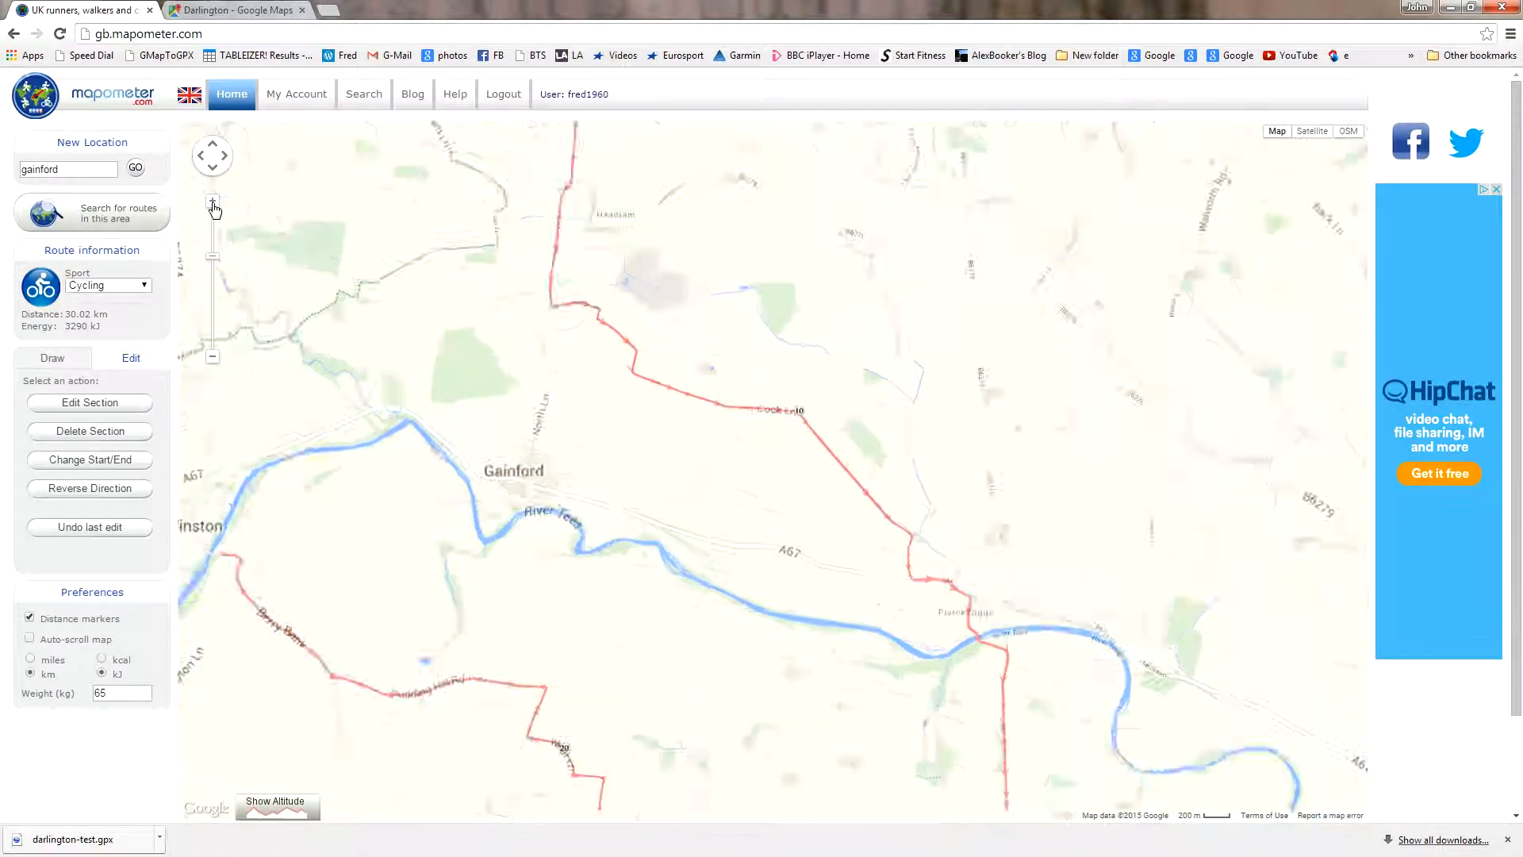
pyautogui.moveTo(599, 639); pyautogui.dragTo(642, 307)
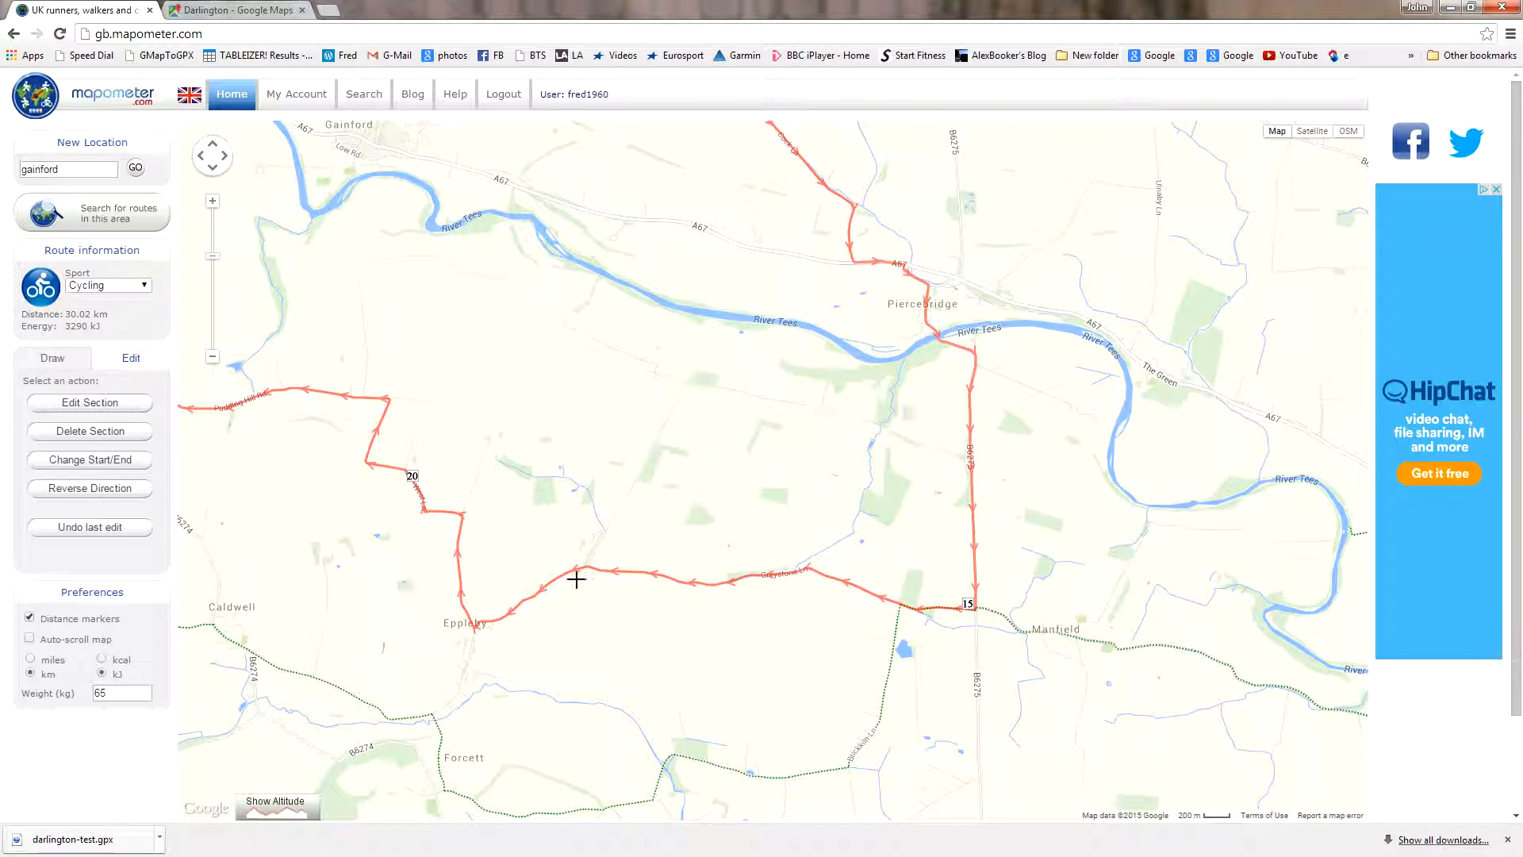
# - Examine the lanes southwest of Piercebridge in satellite imagery as a possible alternative to the B6275 and Greystone Ln
pyautogui.moveTo(937, 459); pyautogui.dragTo(860, 529)
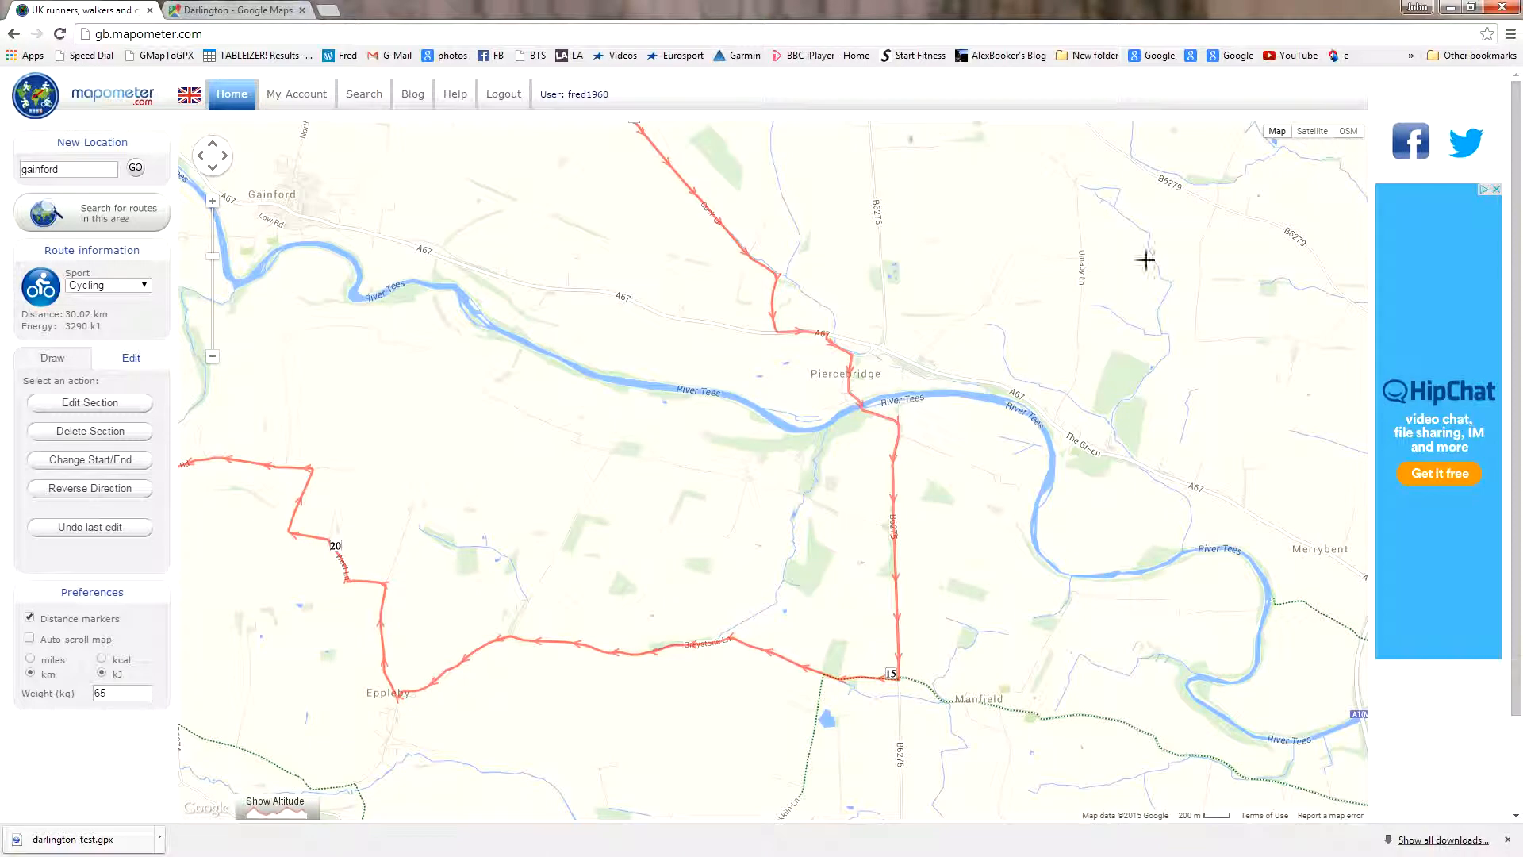
pyautogui.click(1313, 135)
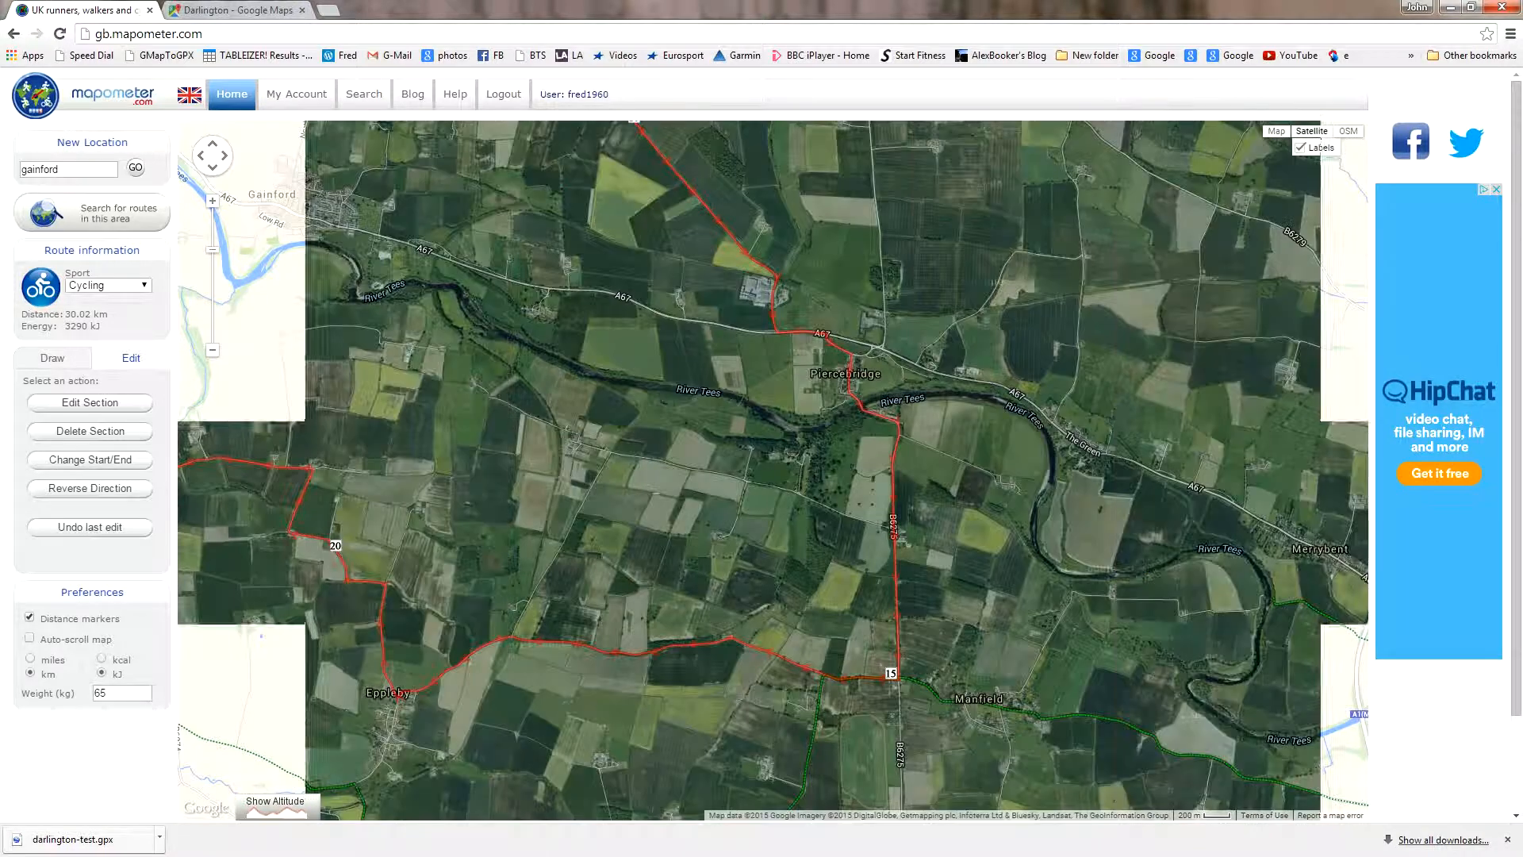
pyautogui.click(212, 202)
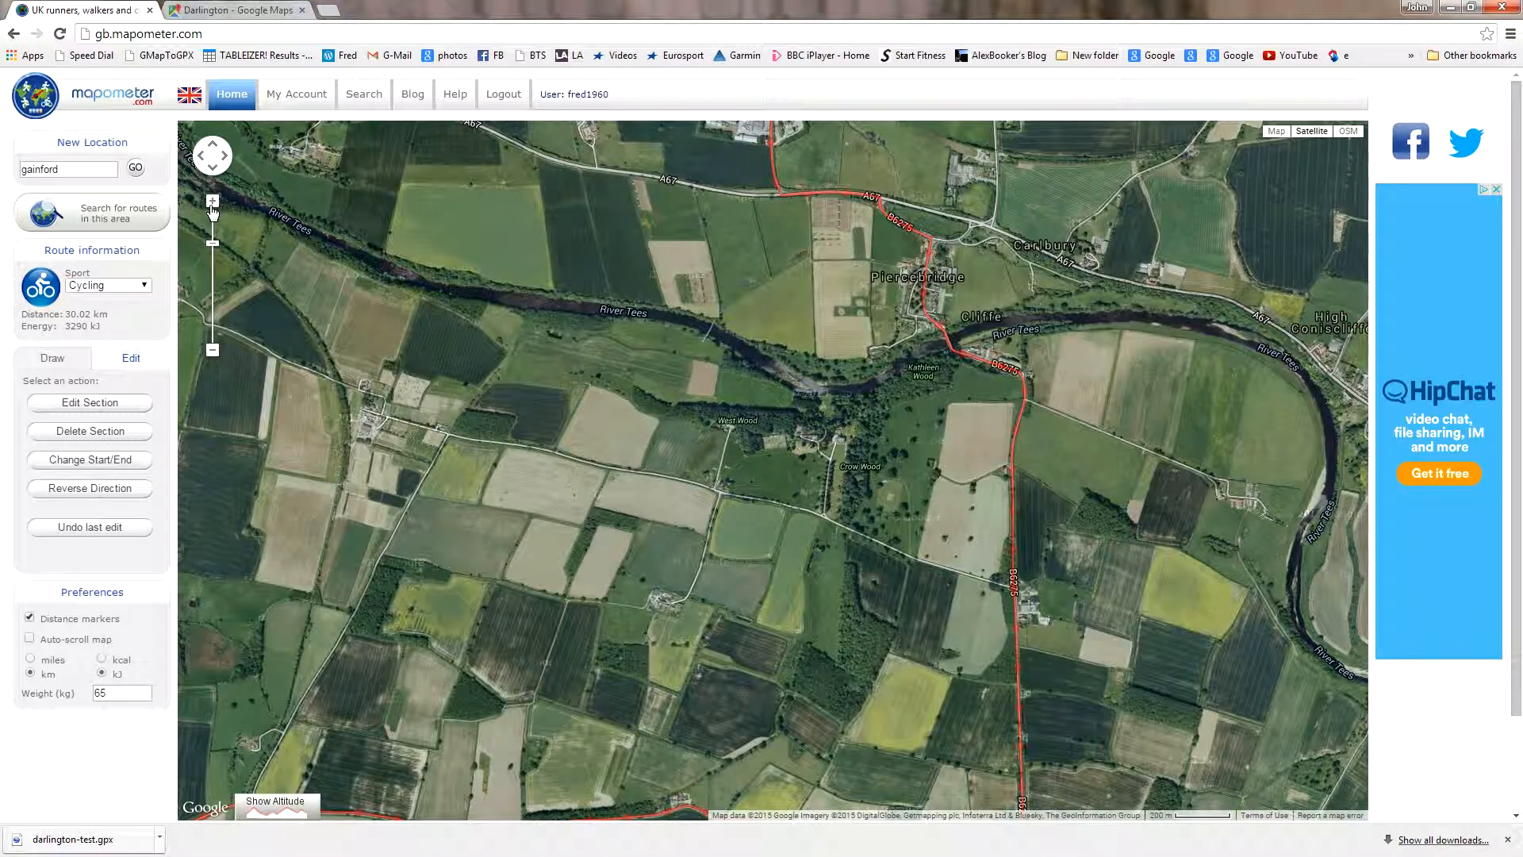
pyautogui.click(213, 203)
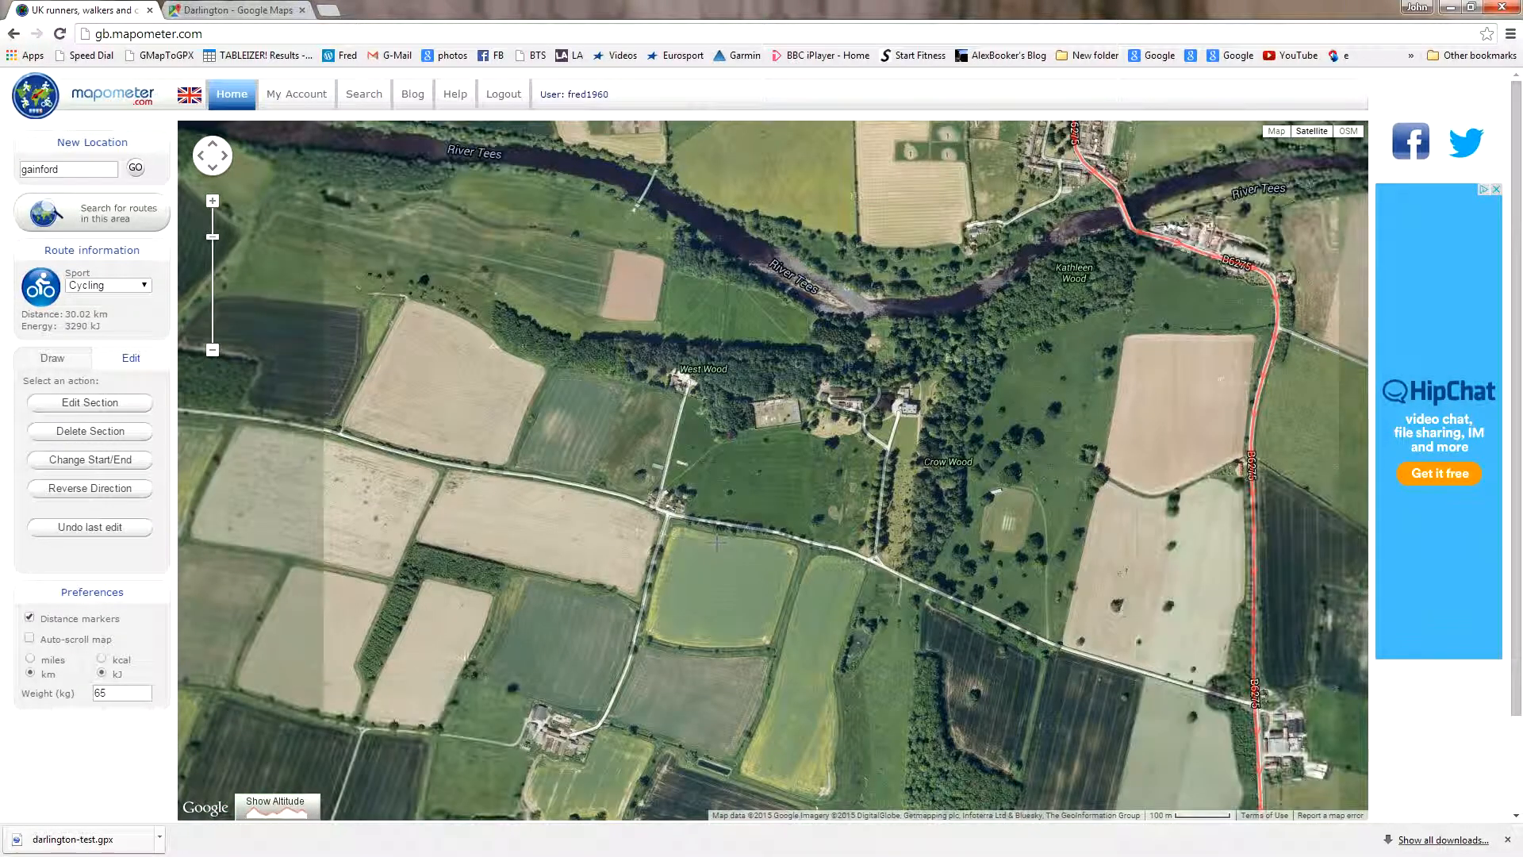
pyautogui.moveTo(567, 565); pyautogui.dragTo(1065, 539)
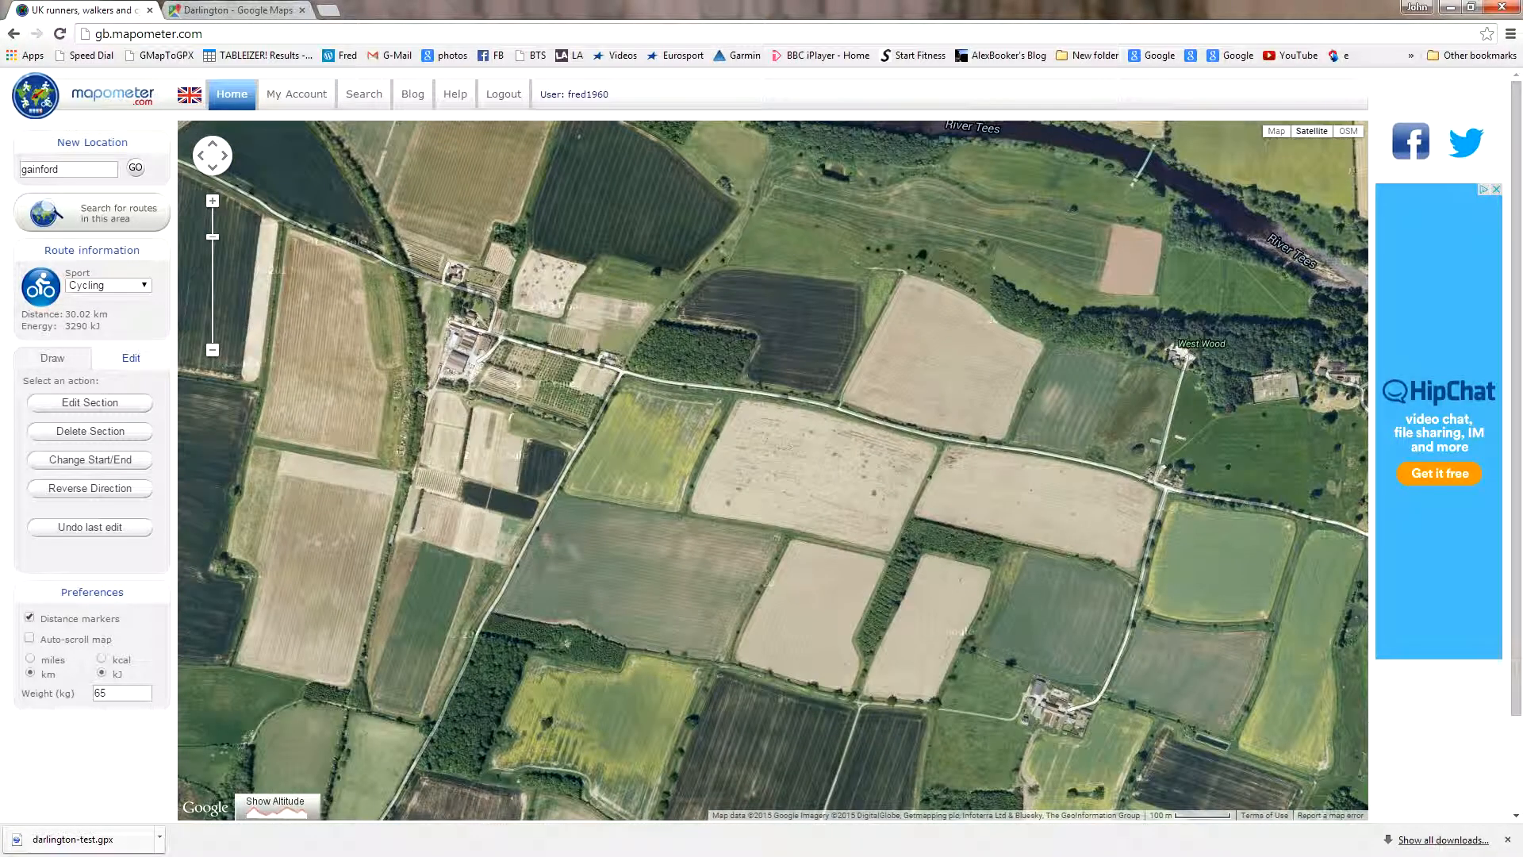
pyautogui.click(213, 351)
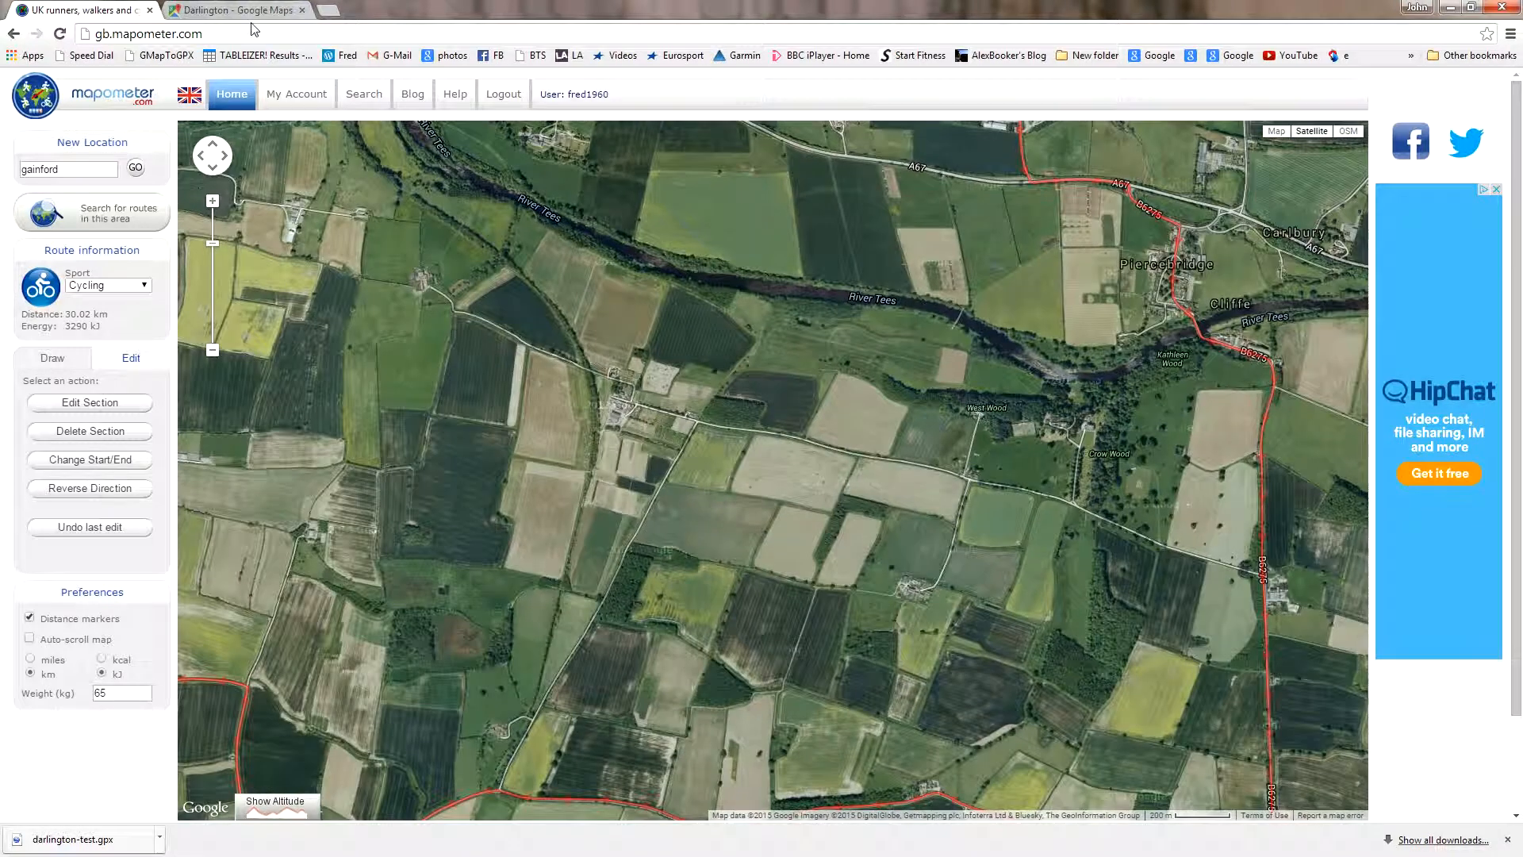
# - Switch to Google Maps, leave the Cock Ln imagery and open Street View on the B6275 south of Piercebridge
pyautogui.click(263, 9)
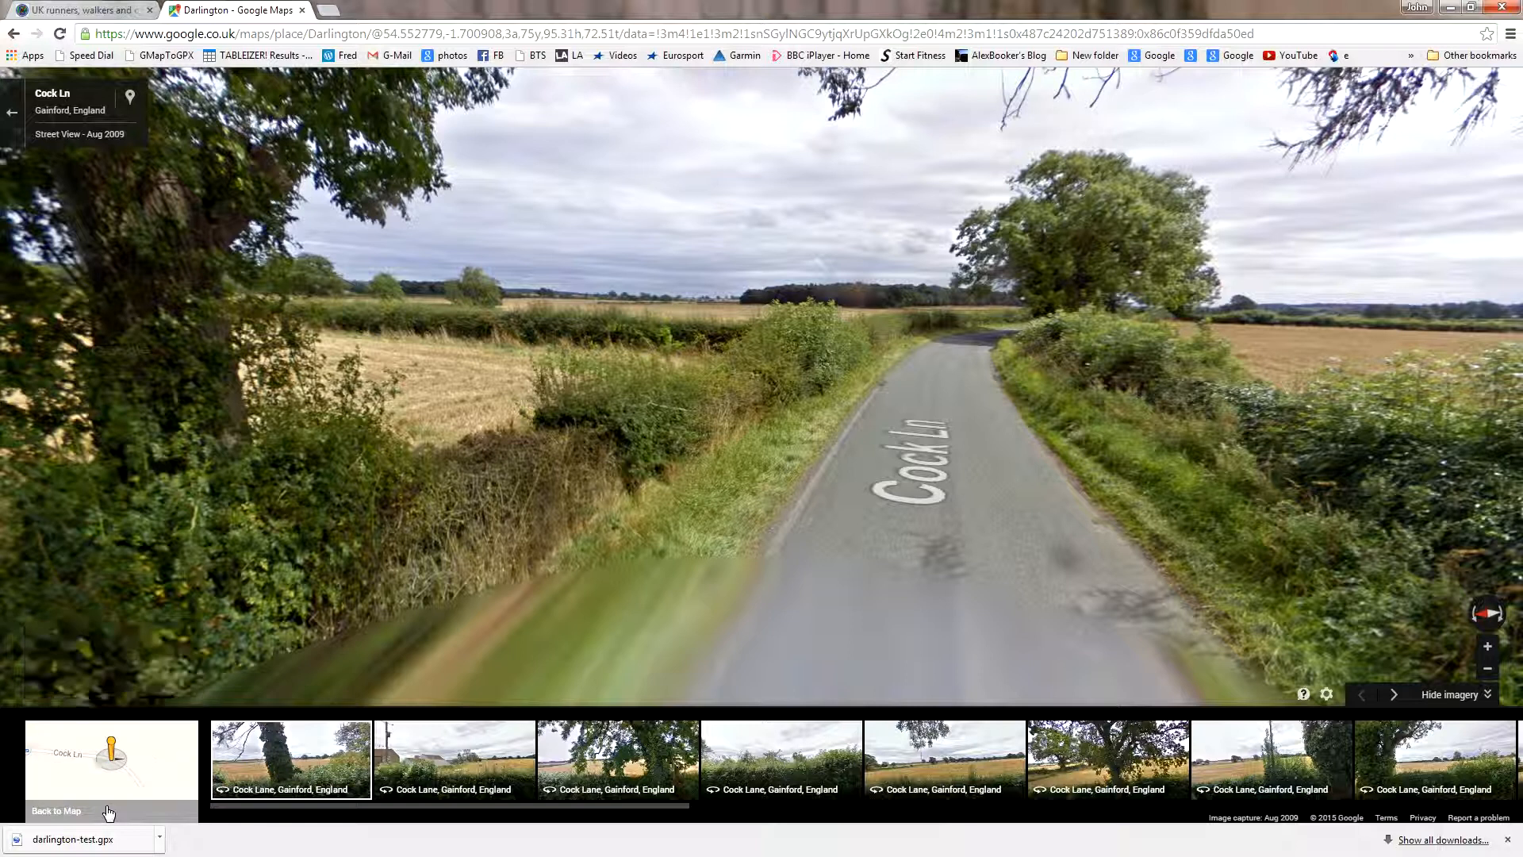
pyautogui.click(51, 812)
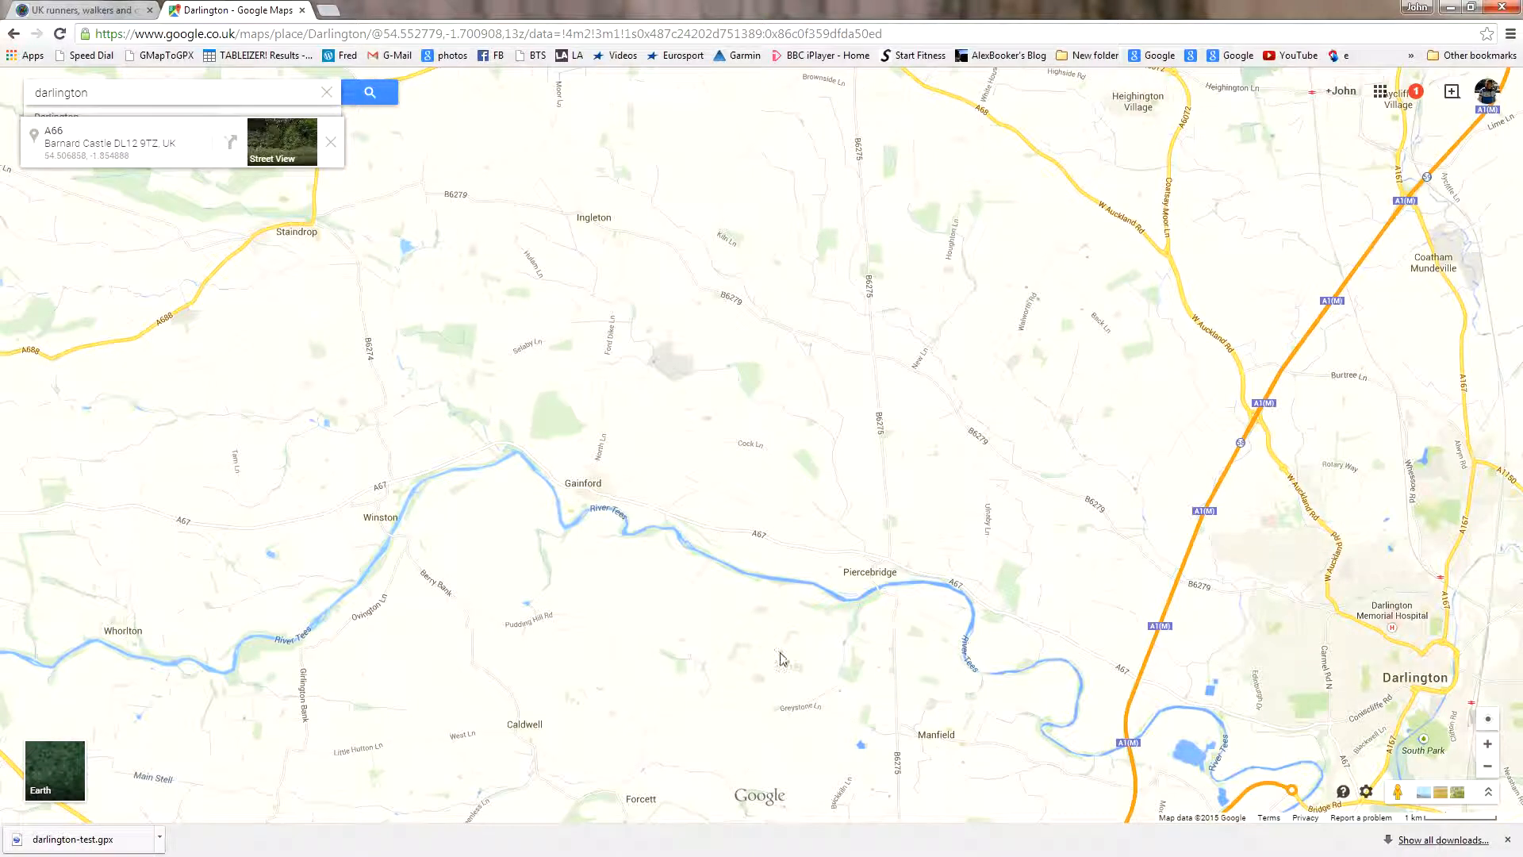
pyautogui.moveTo(793, 654); pyautogui.dragTo(830, 350)
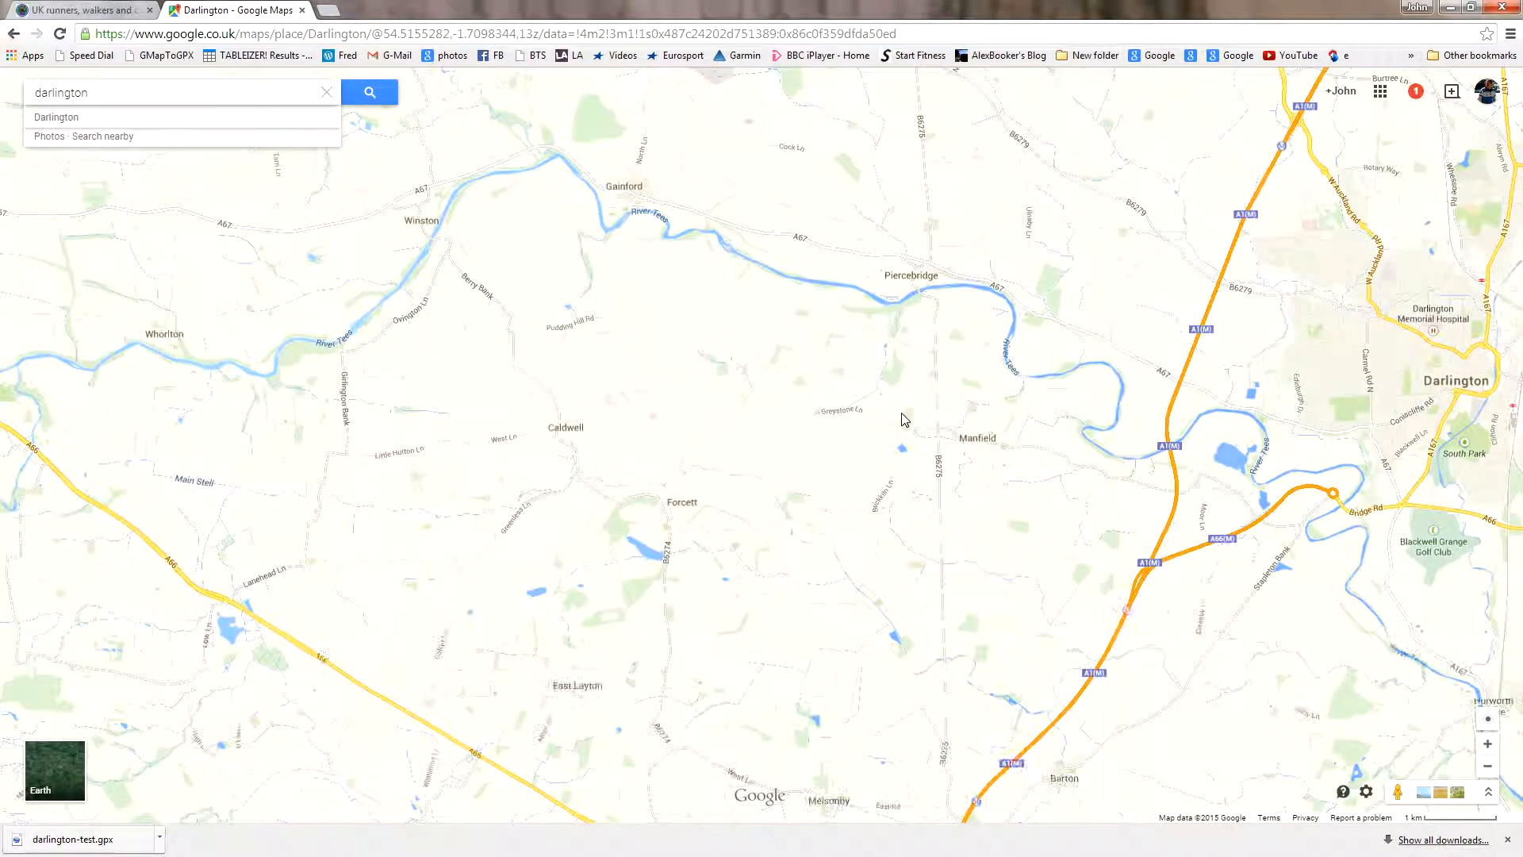
pyautogui.scroll(2, 901, 419)
pyautogui.moveTo(806, 377); pyautogui.dragTo(833, 465)
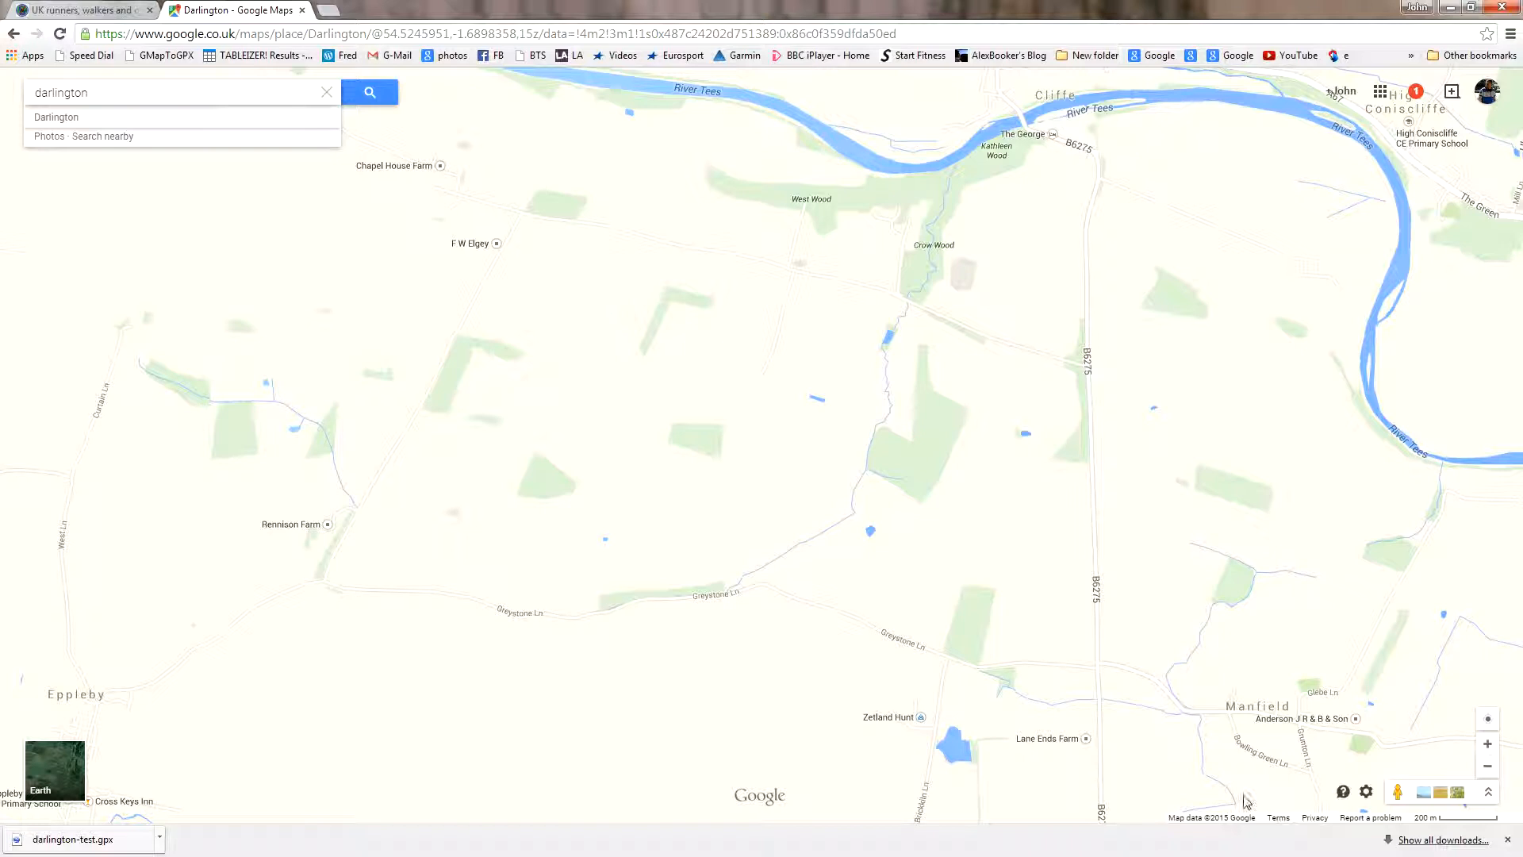
pyautogui.moveTo(1394, 793); pyautogui.dragTo(1096, 322)
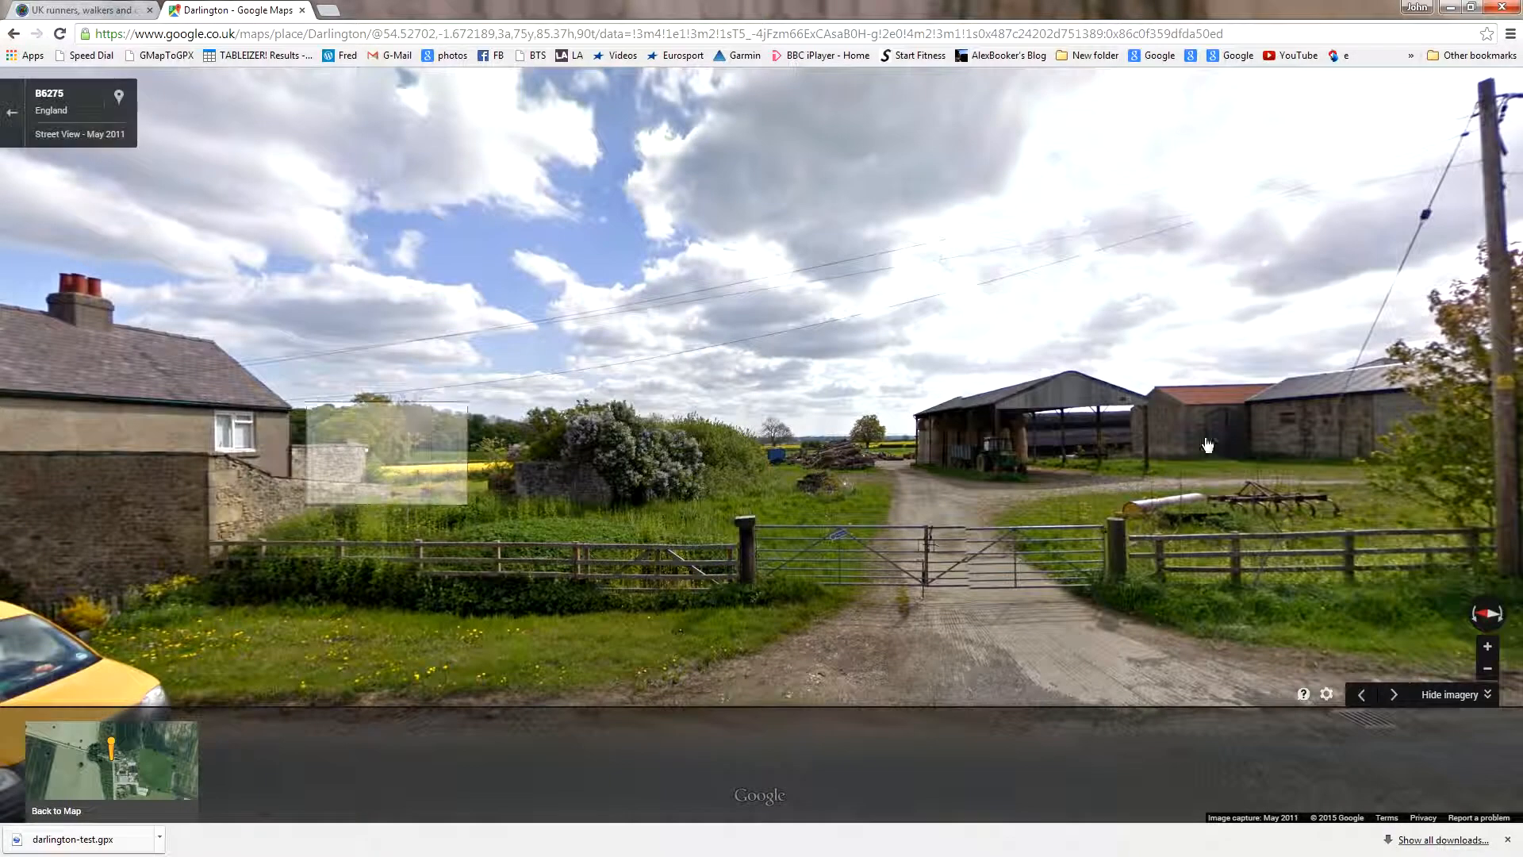
# - Look around the B6275 junction towards the side road with stone gateposts and inspect the roadside sign up close
pyautogui.moveTo(1207, 445); pyautogui.dragTo(634, 370)
pyautogui.moveTo(1206, 365); pyautogui.dragTo(680, 343)
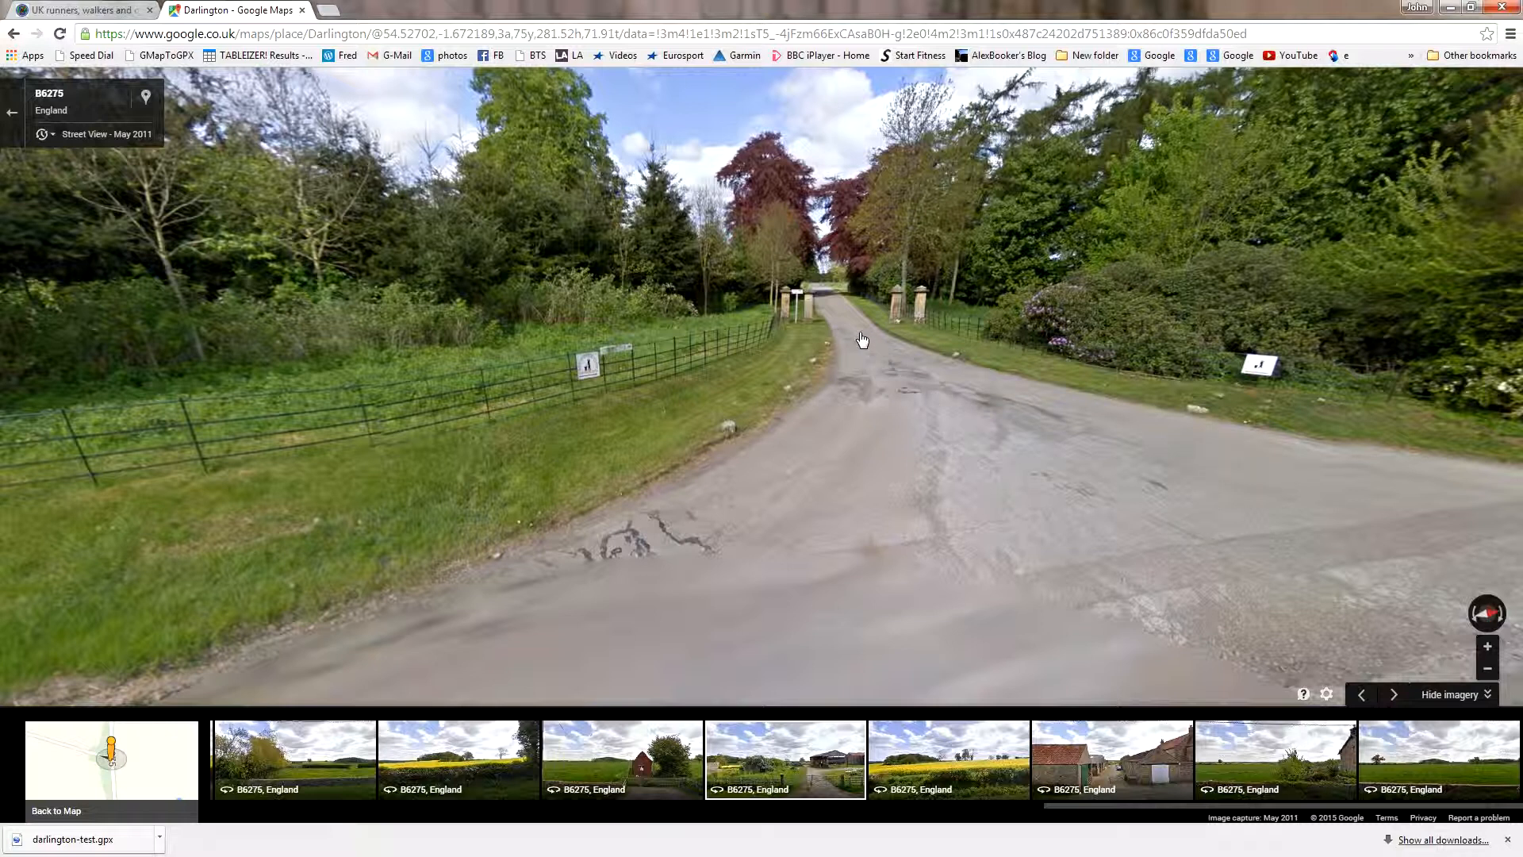
pyautogui.click(1058, 441)
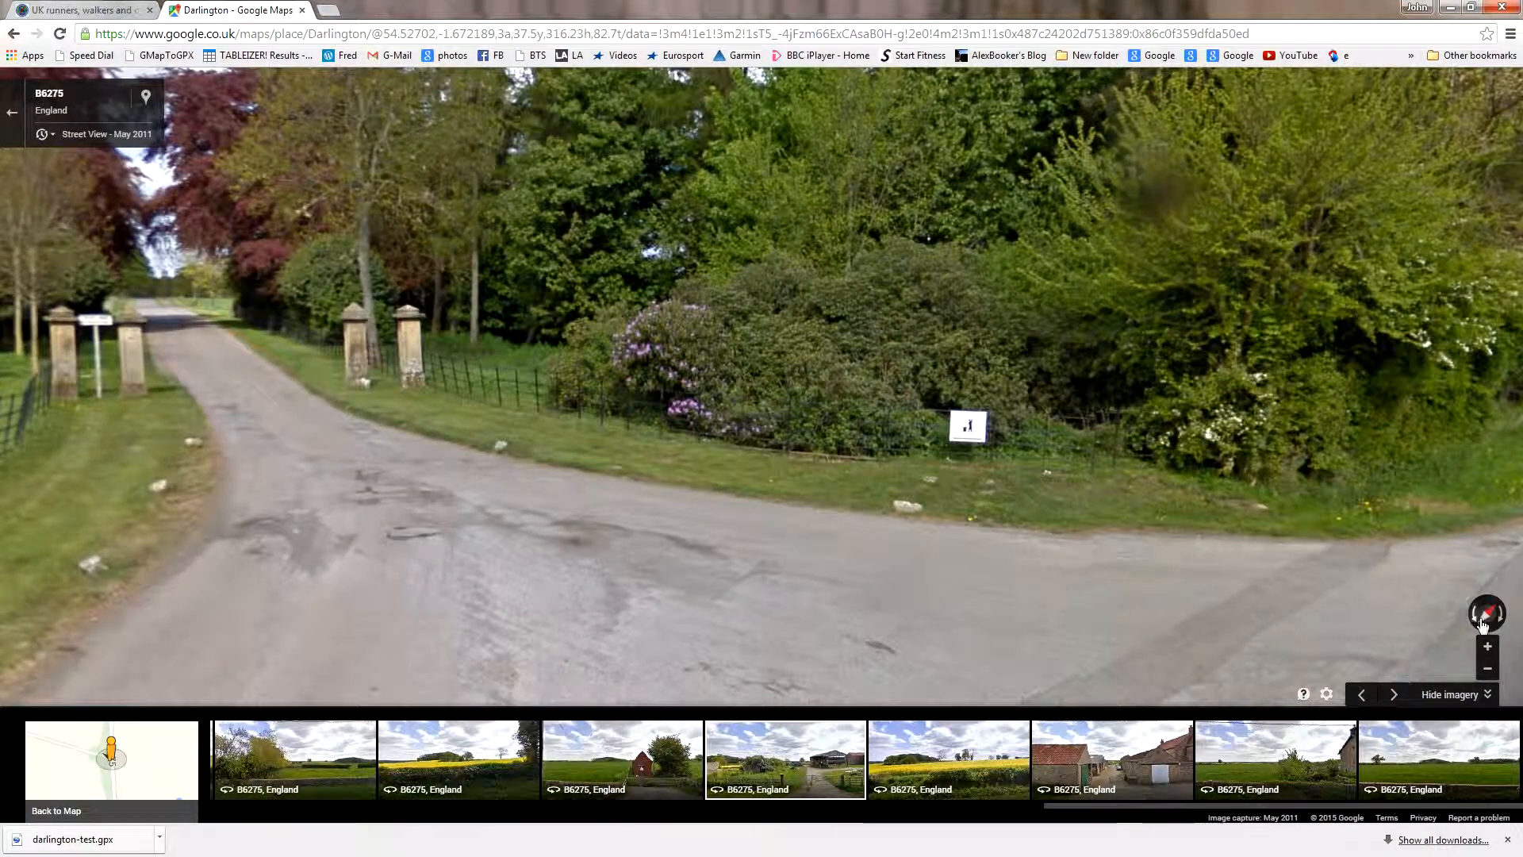
pyautogui.click(1484, 649)
pyautogui.moveTo(1397, 473); pyautogui.dragTo(1116, 557)
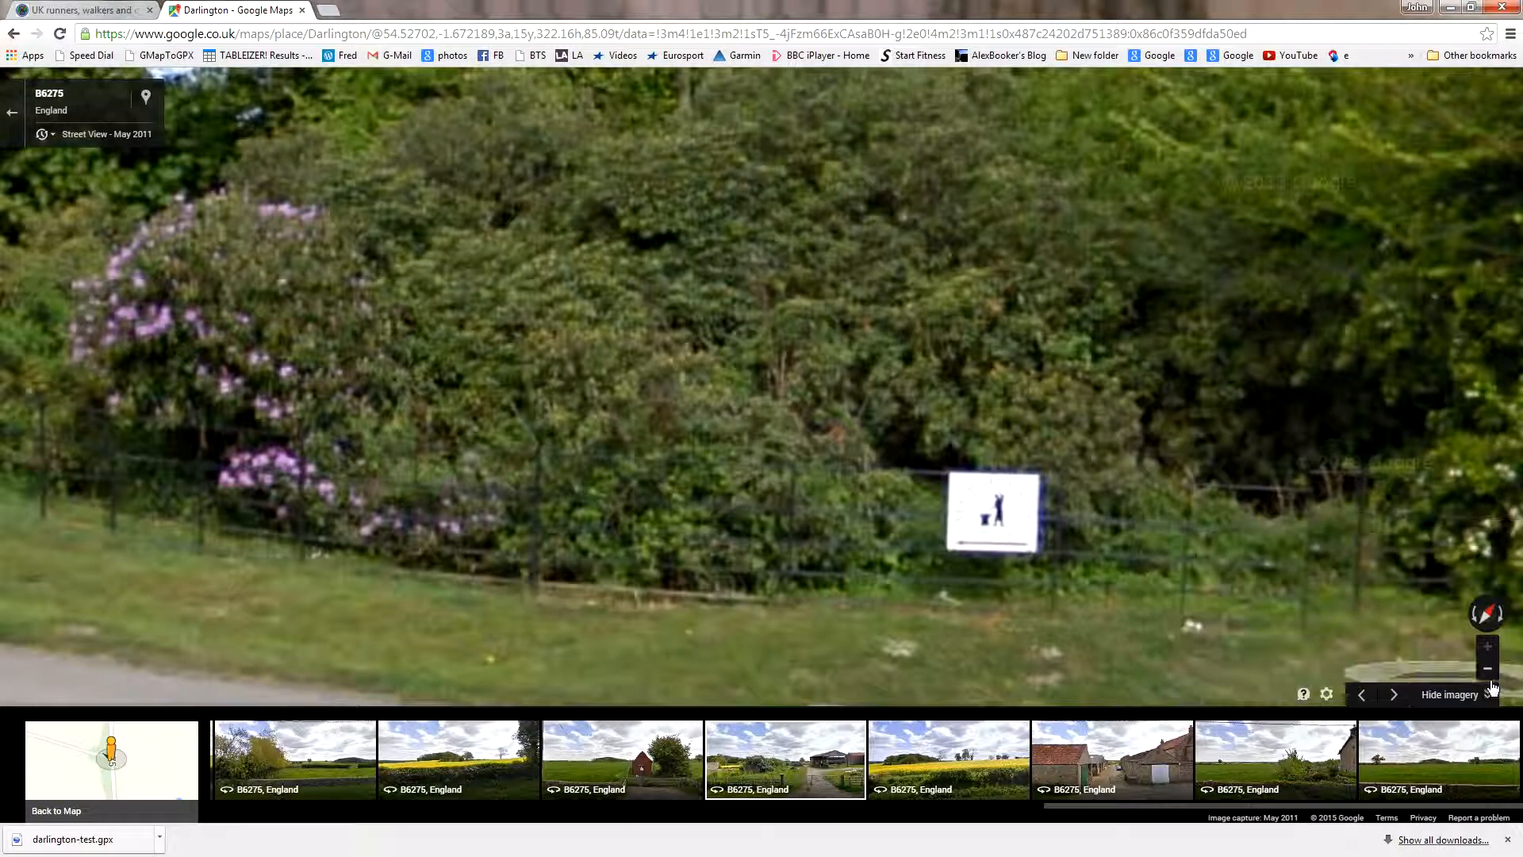
pyautogui.click(1492, 674)
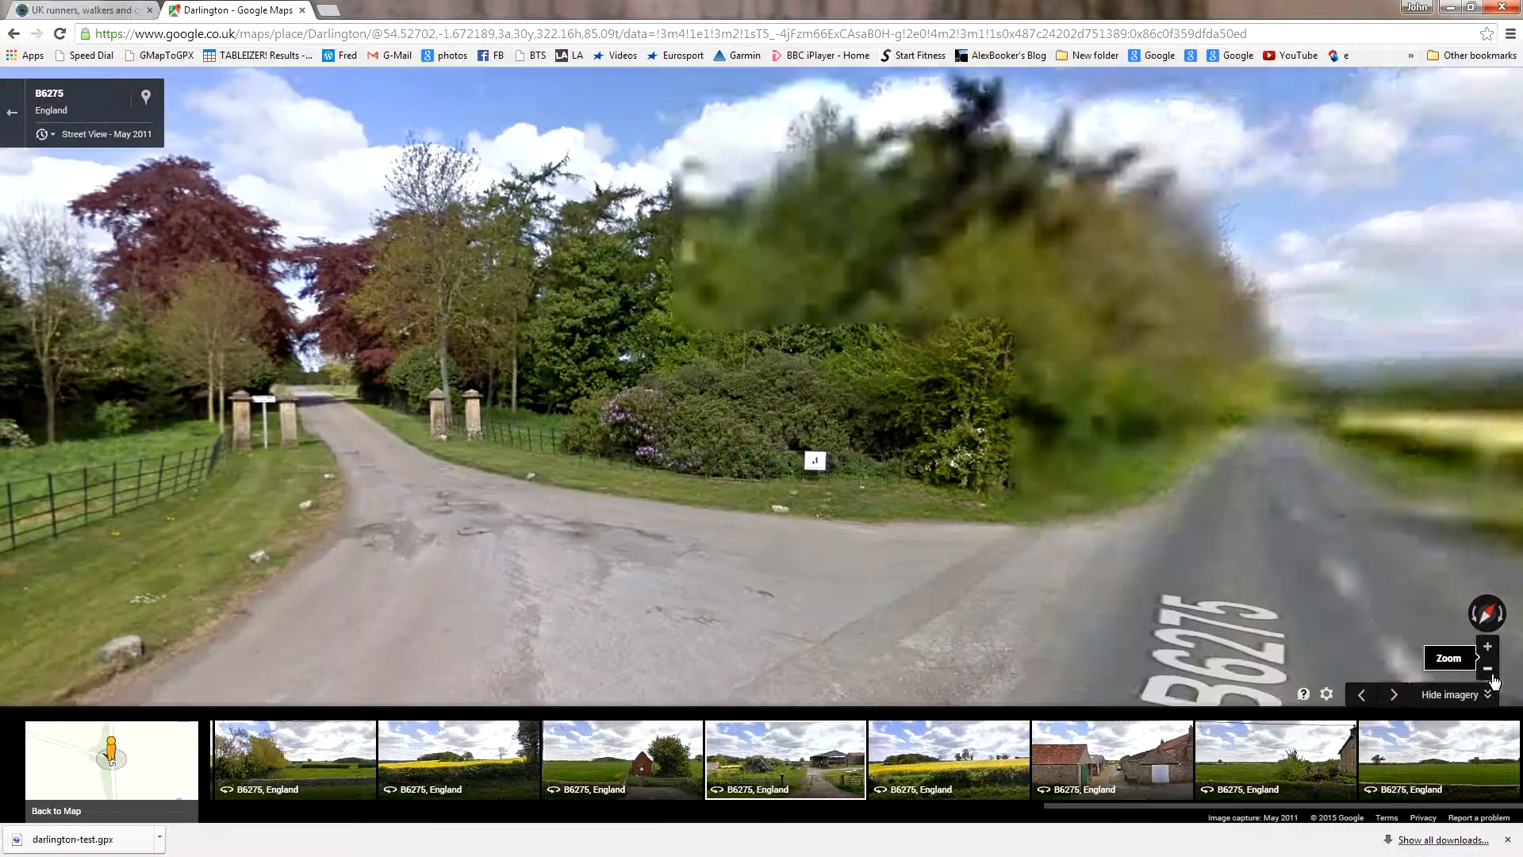
pyautogui.scroll(-1, 581, 453)
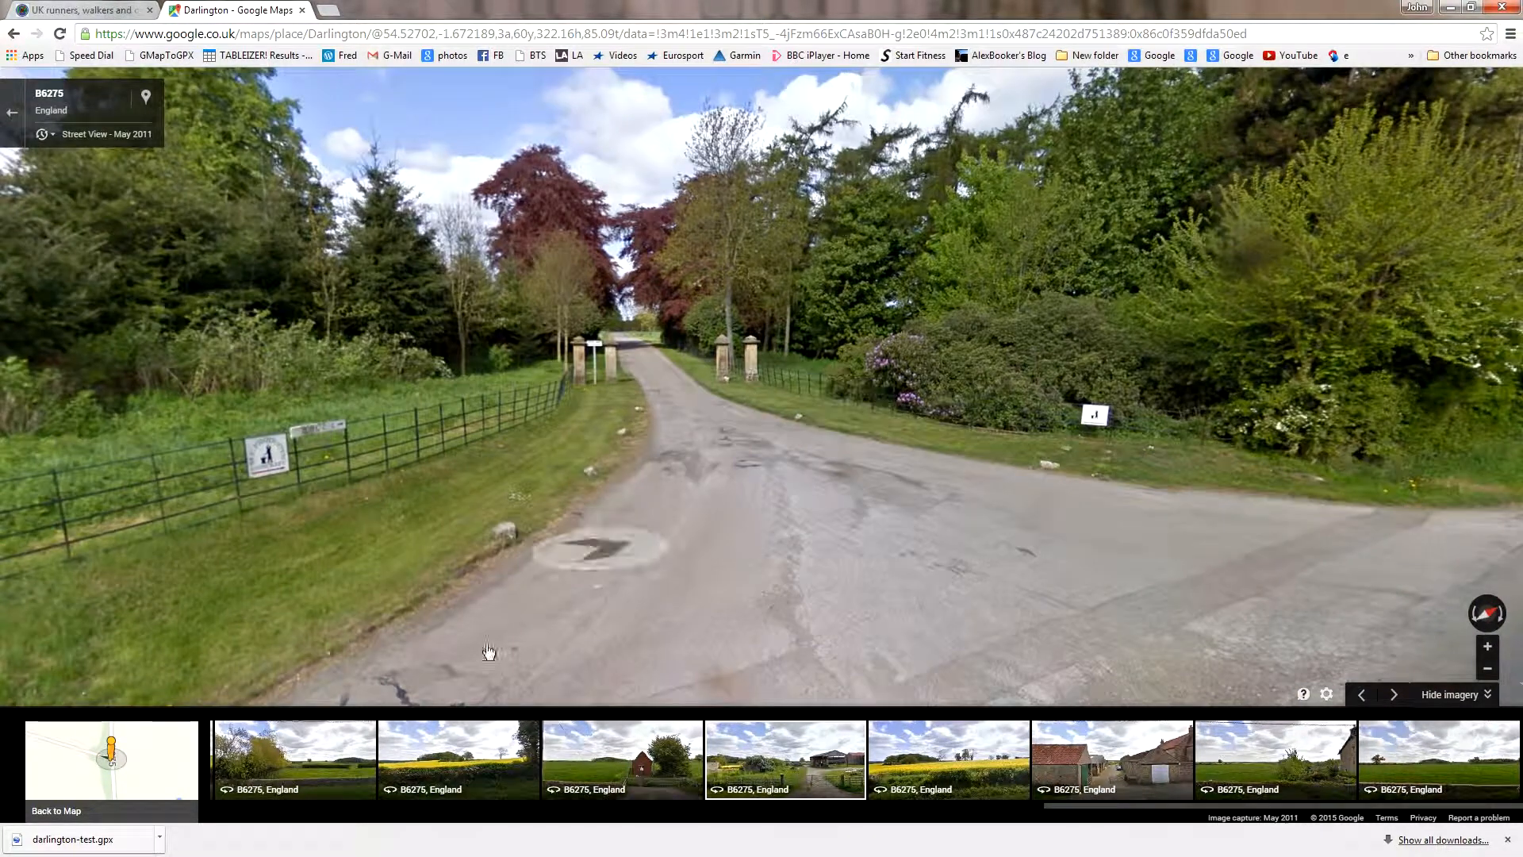
# - Move Street View from the B6275 to the side road farther west, near Crow Wood
pyautogui.moveTo(70, 762)
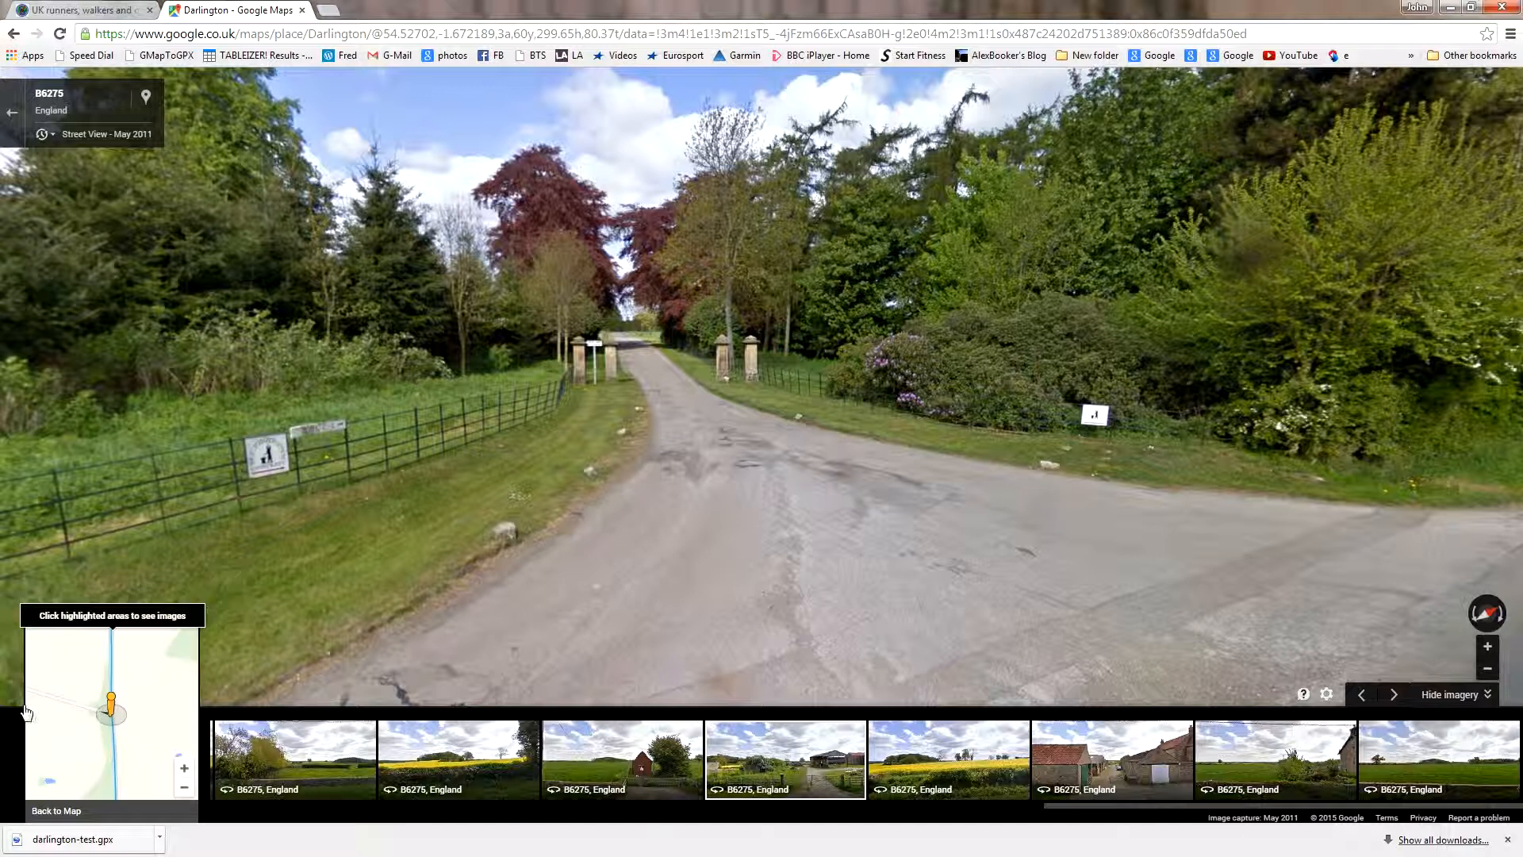
pyautogui.moveTo(70, 737); pyautogui.dragTo(167, 756)
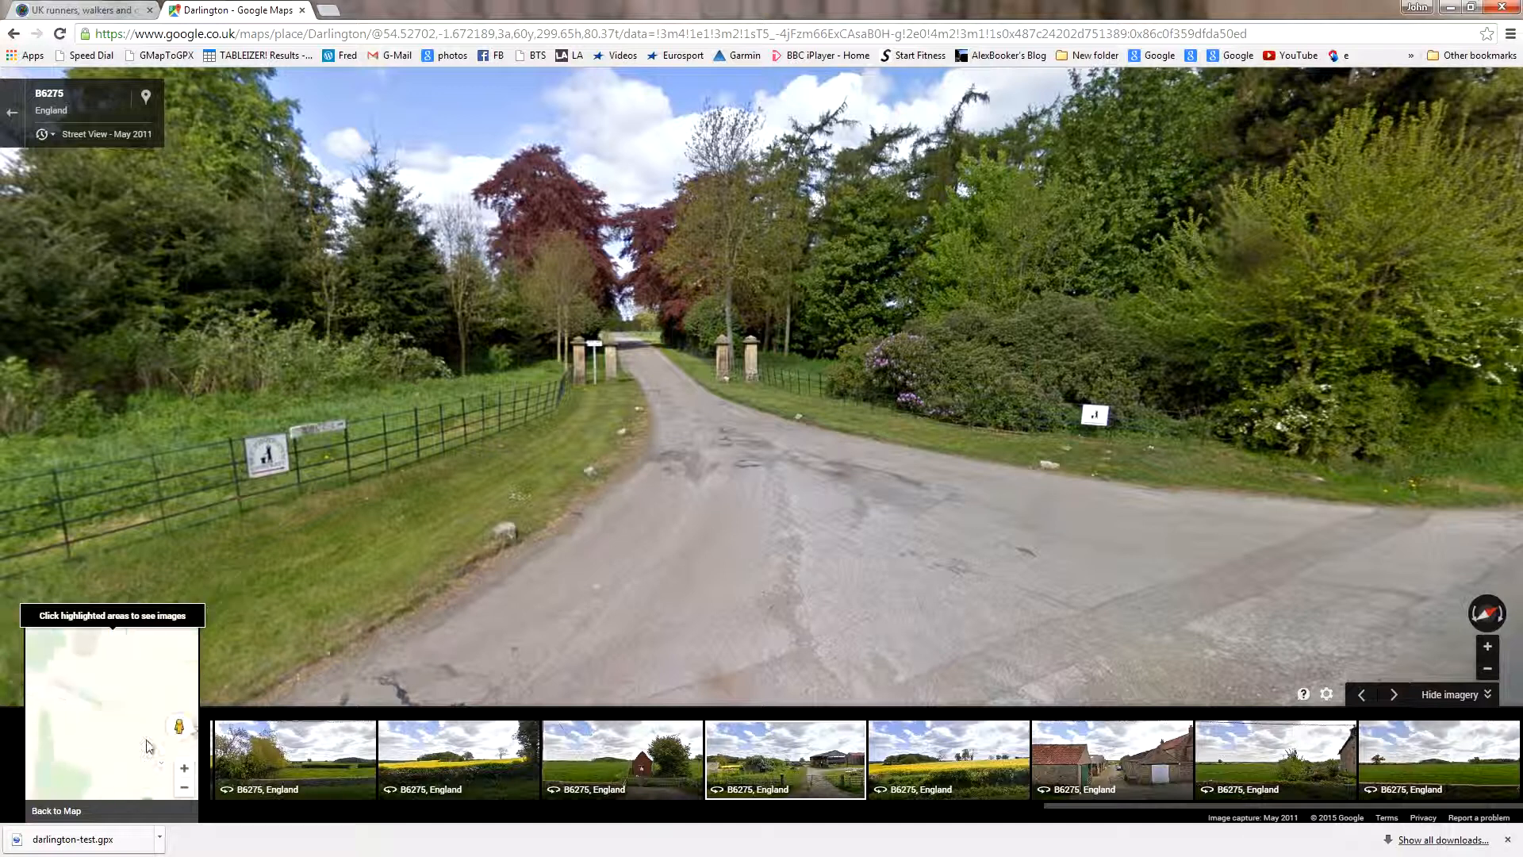
pyautogui.moveTo(46, 683); pyautogui.dragTo(137, 713)
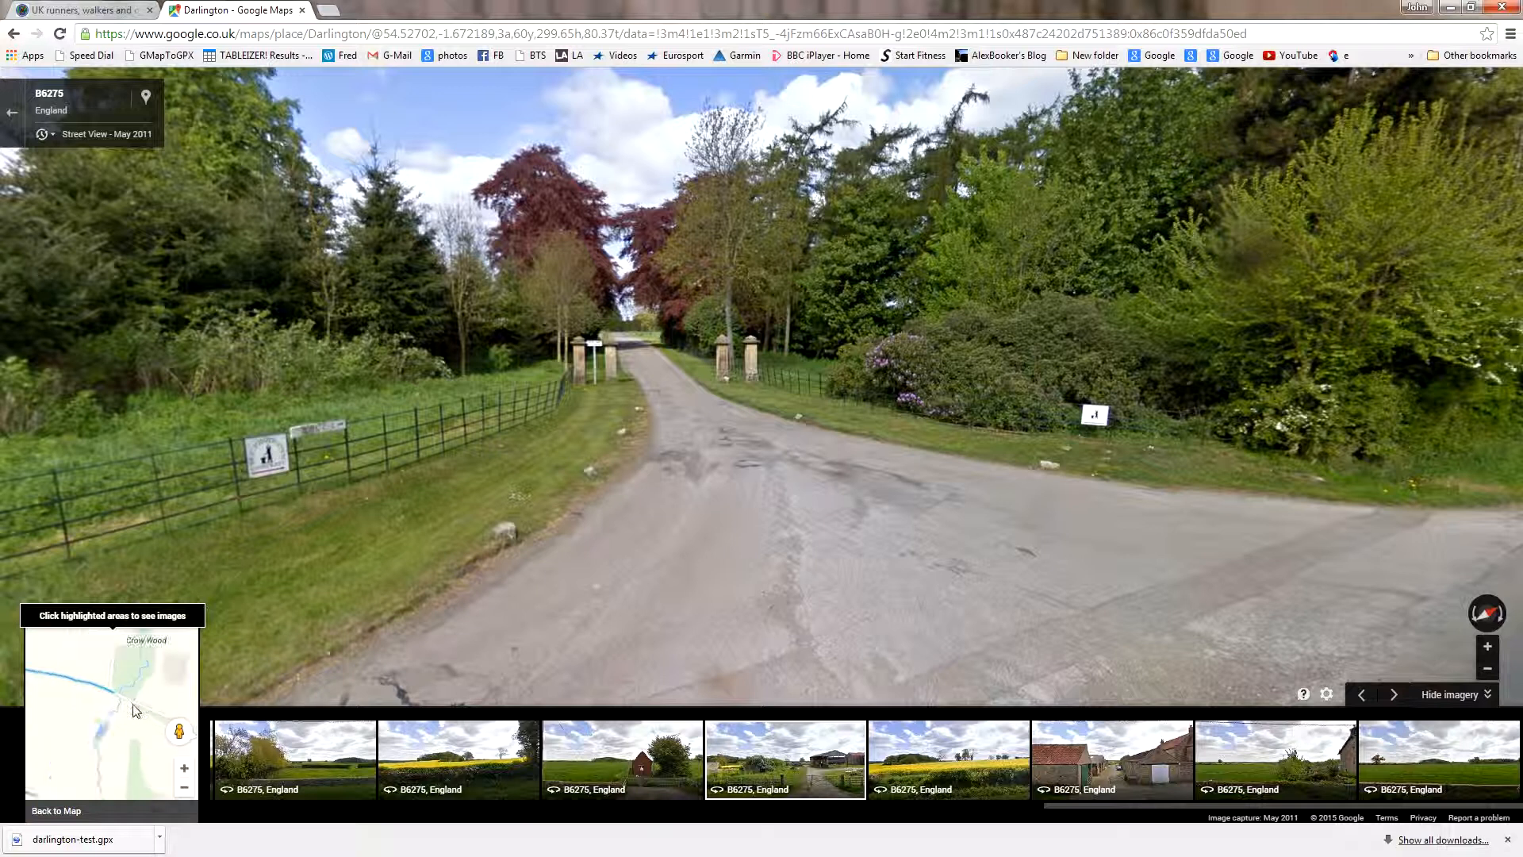
pyautogui.click(112, 697)
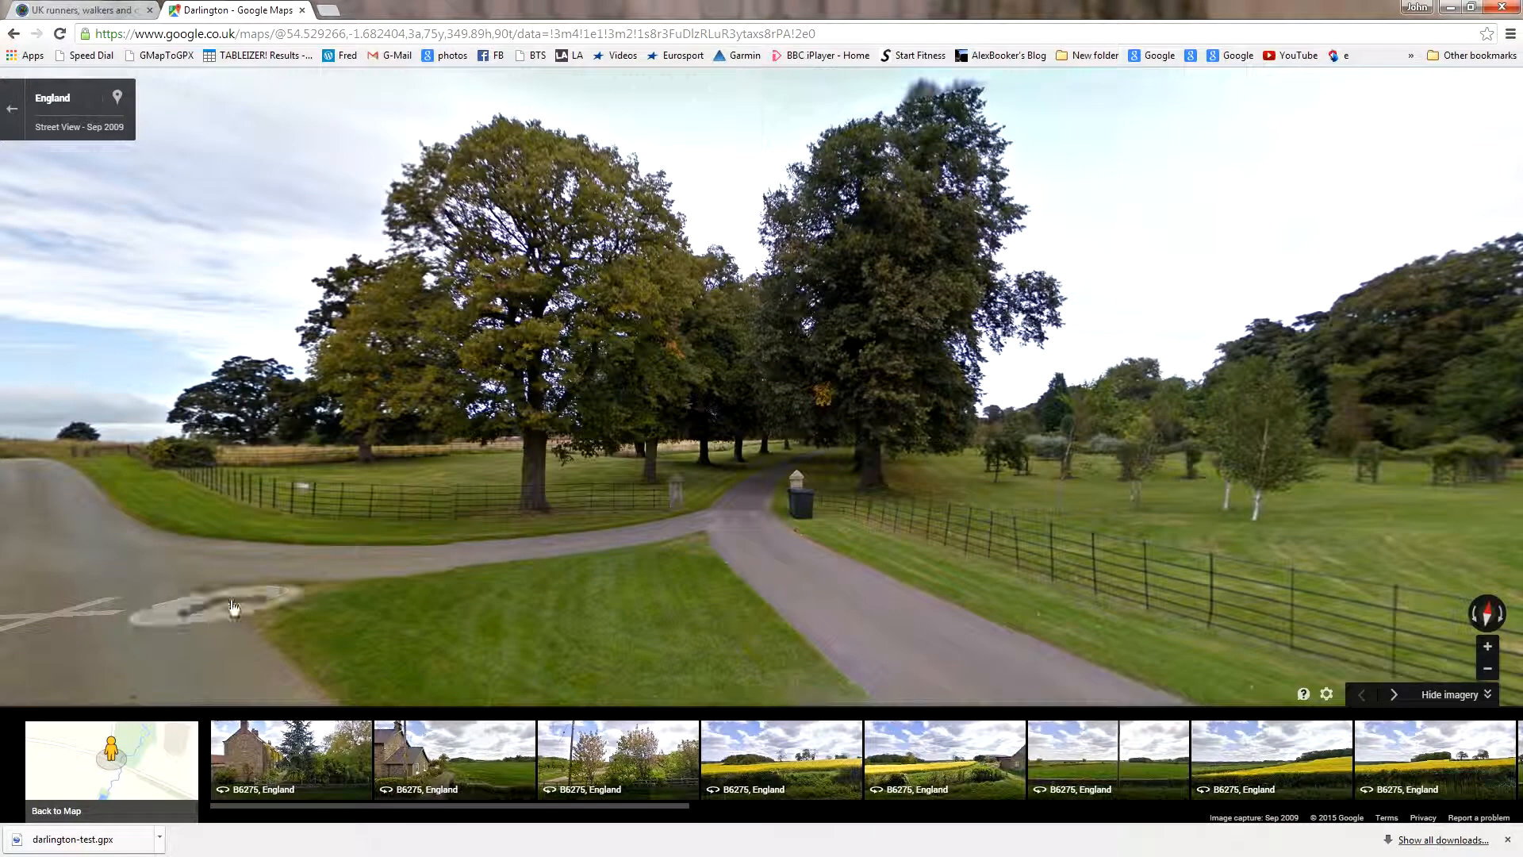
# - Look along the side road near Crow Wood in both directions to check its surface
pyautogui.moveTo(188, 571); pyautogui.dragTo(665, 466)
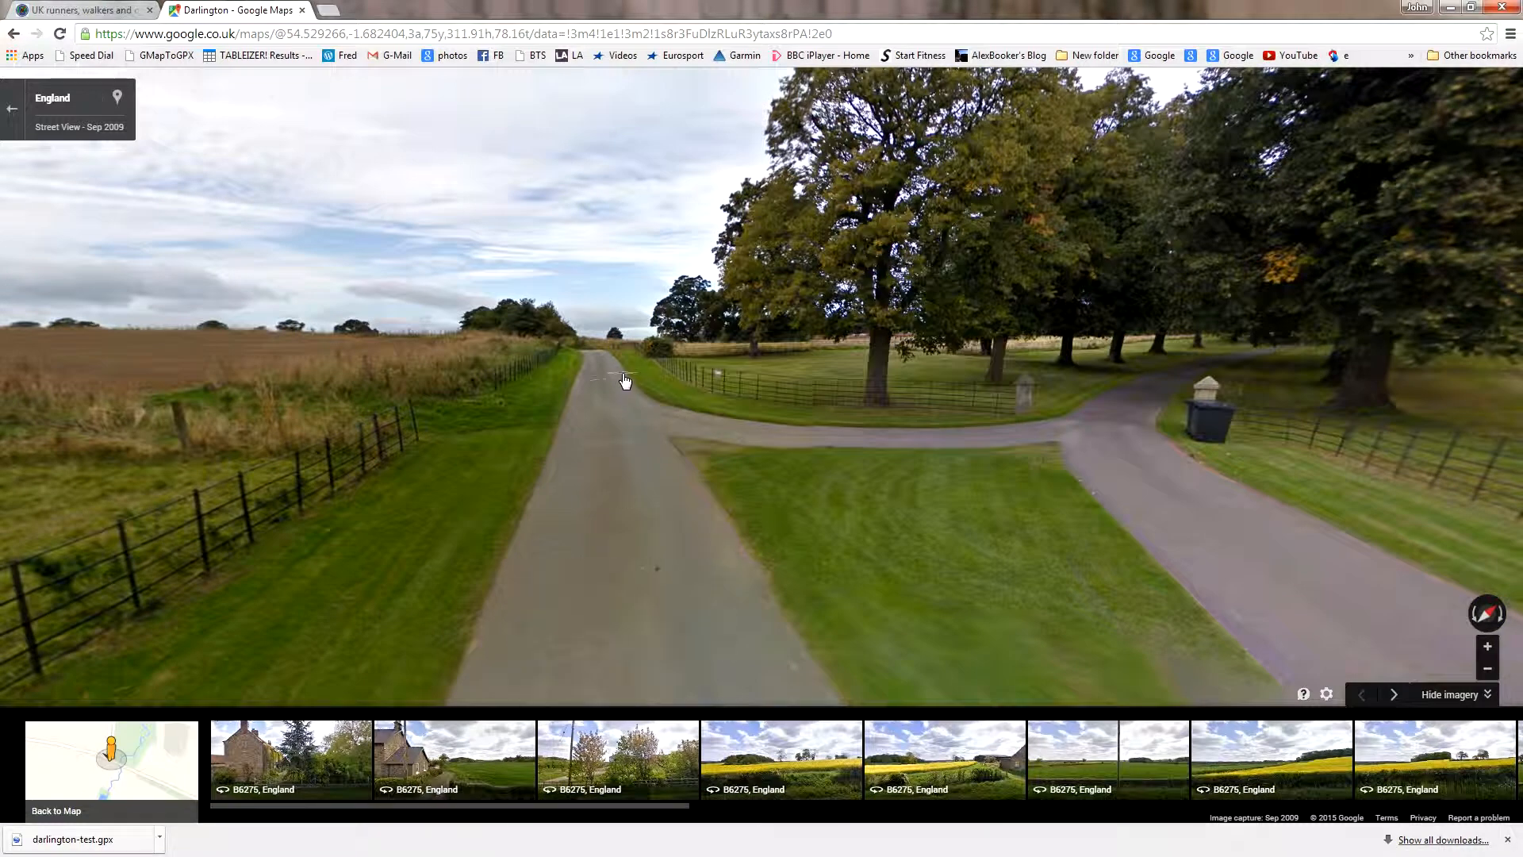
pyautogui.click(1255, 518)
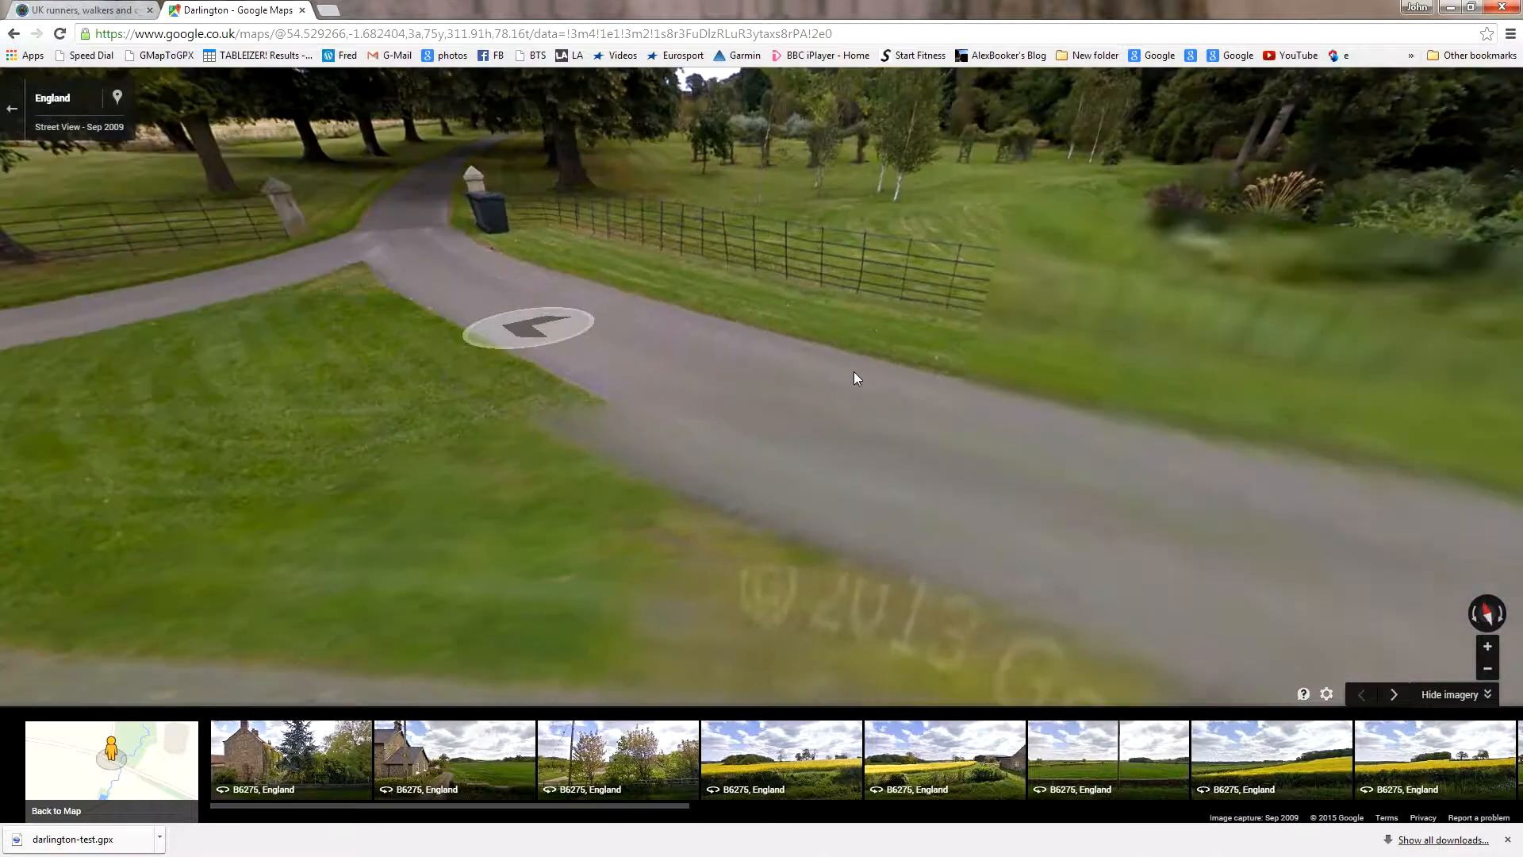
pyautogui.moveTo(1301, 406); pyautogui.dragTo(579, 334)
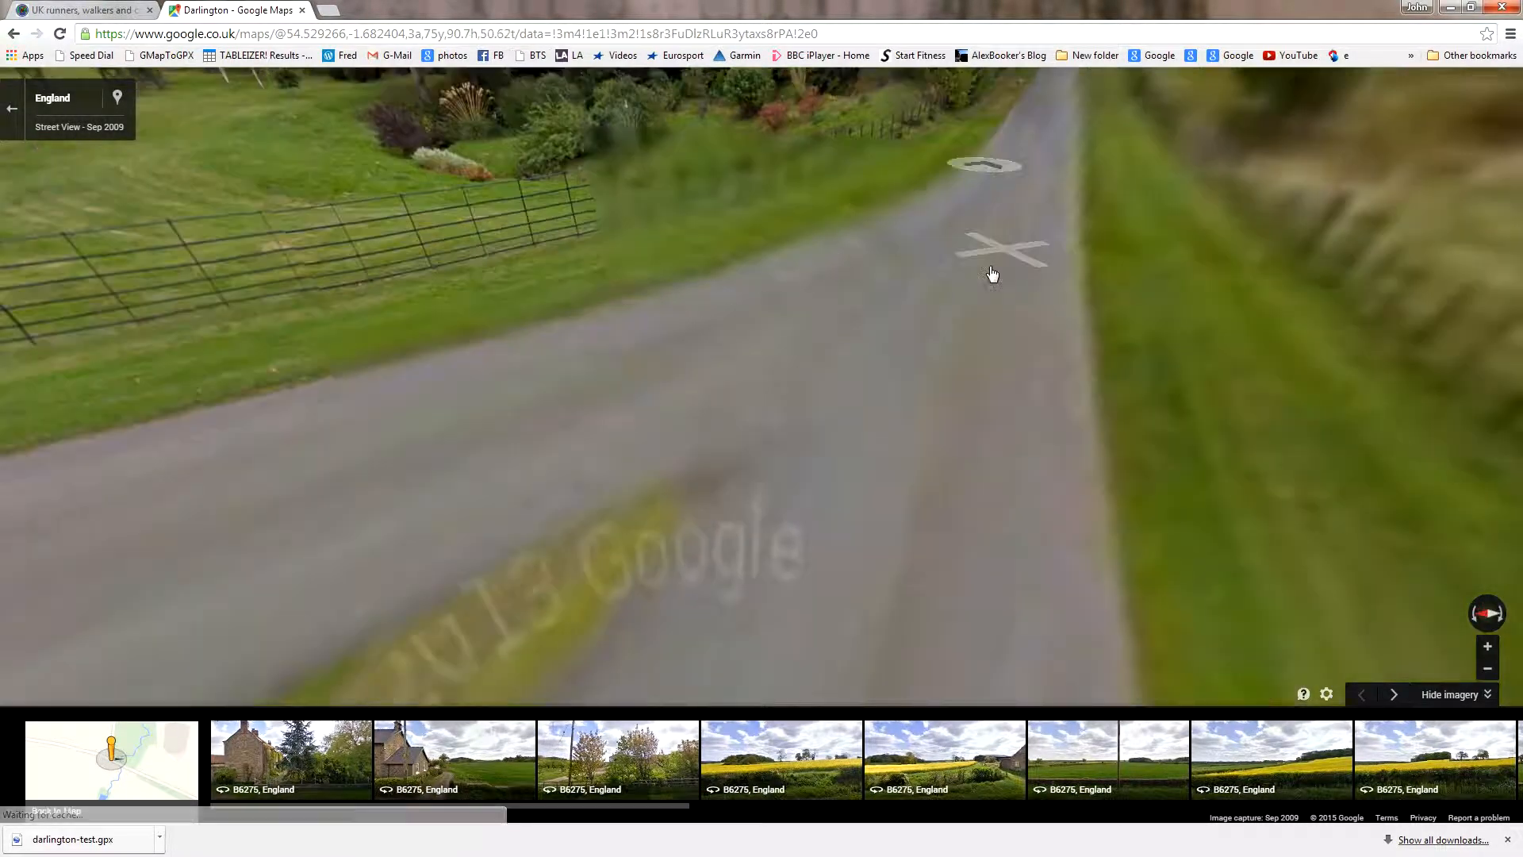
pyautogui.moveTo(992, 286); pyautogui.dragTo(990, 399)
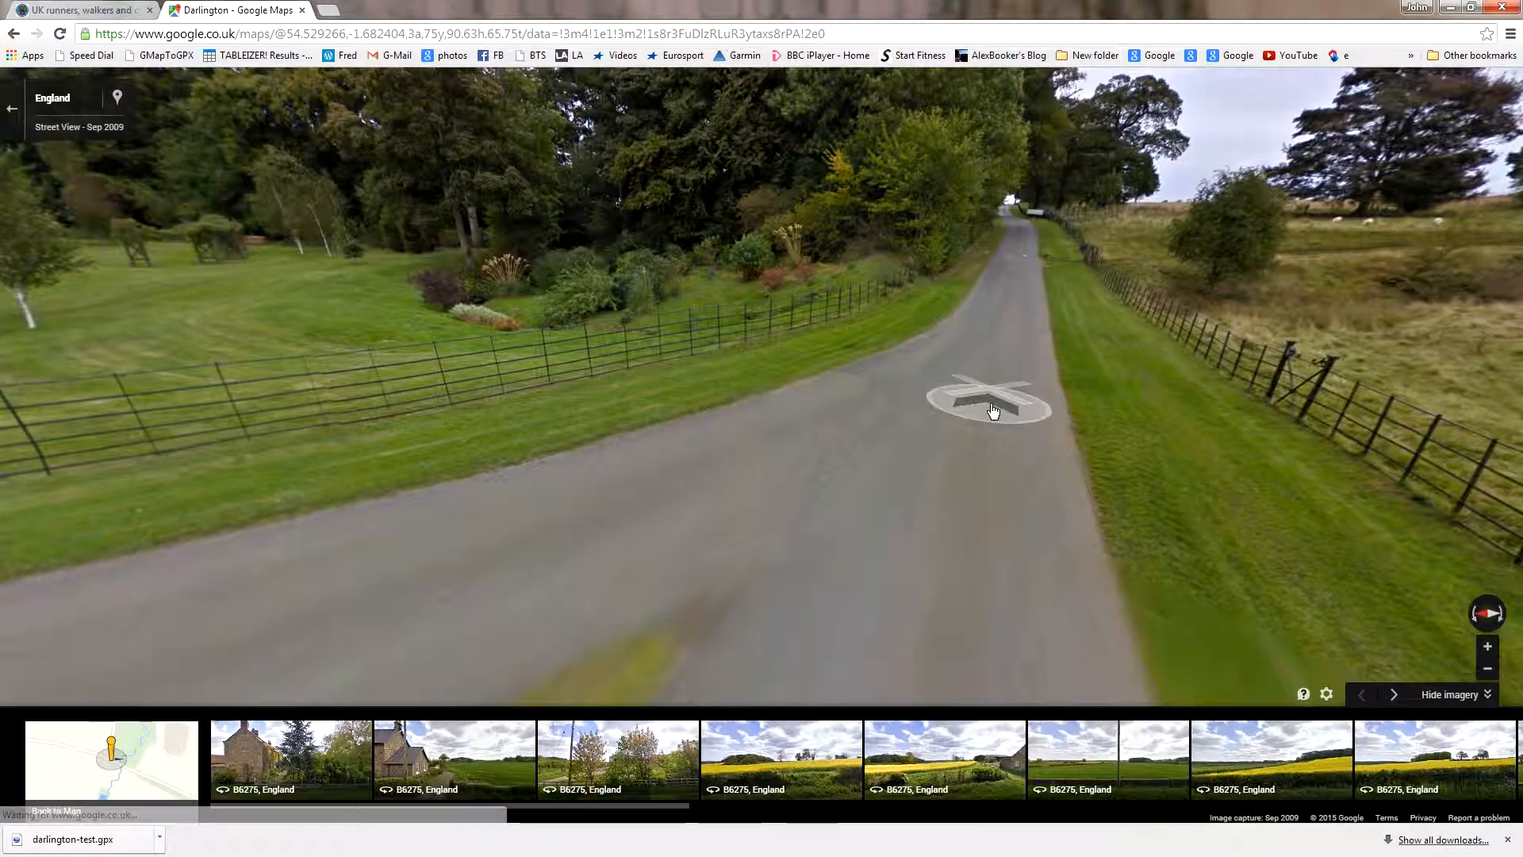
# - Switch back to Mapometer and display the Piercebridge to Eppleby area on the standard map
pyautogui.click(84, 12)
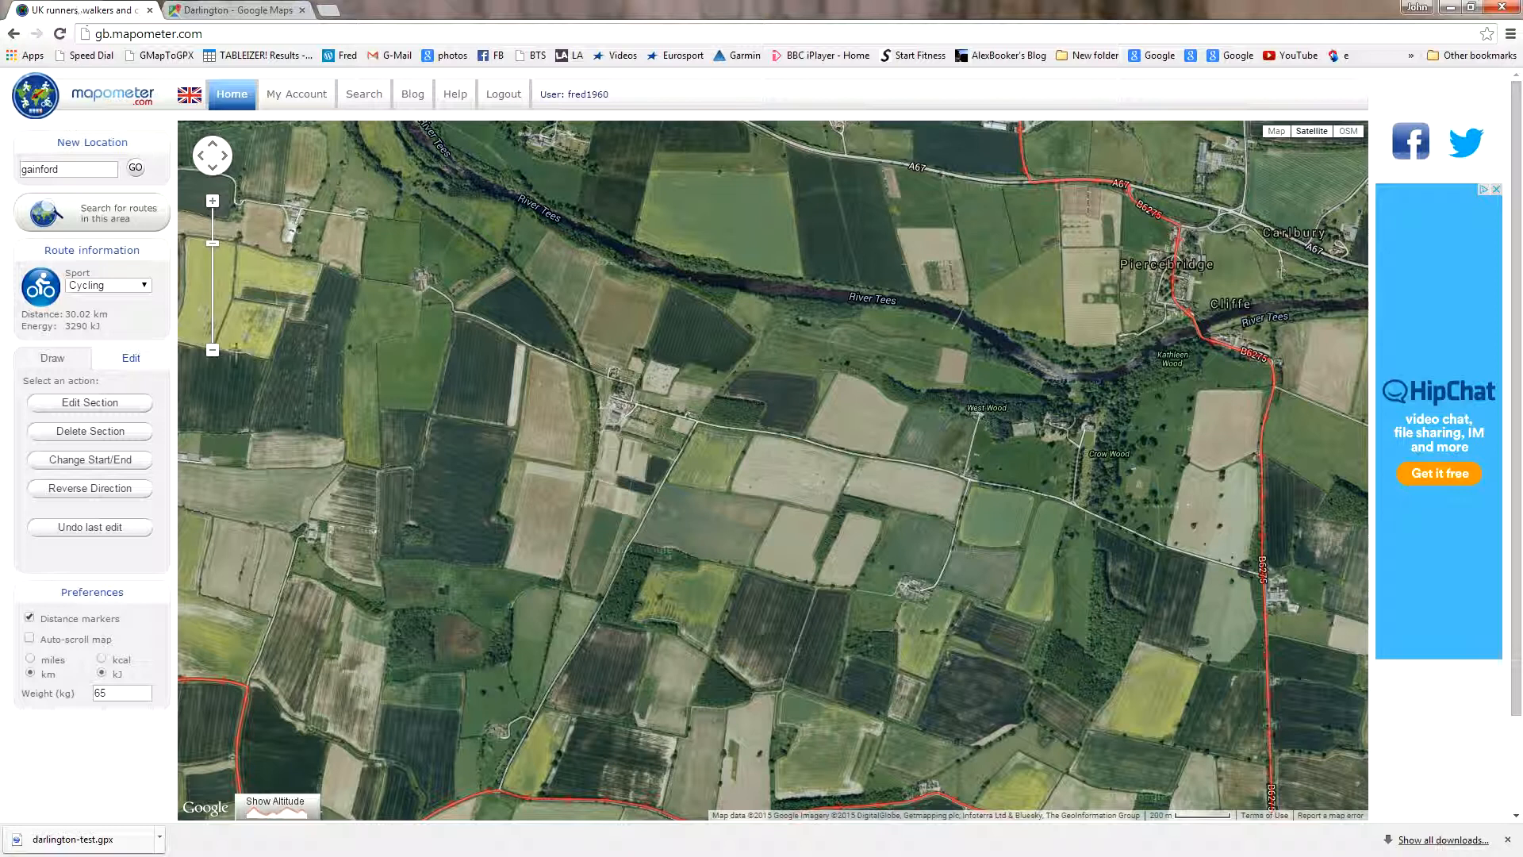
pyautogui.click(1276, 131)
pyautogui.click(212, 358)
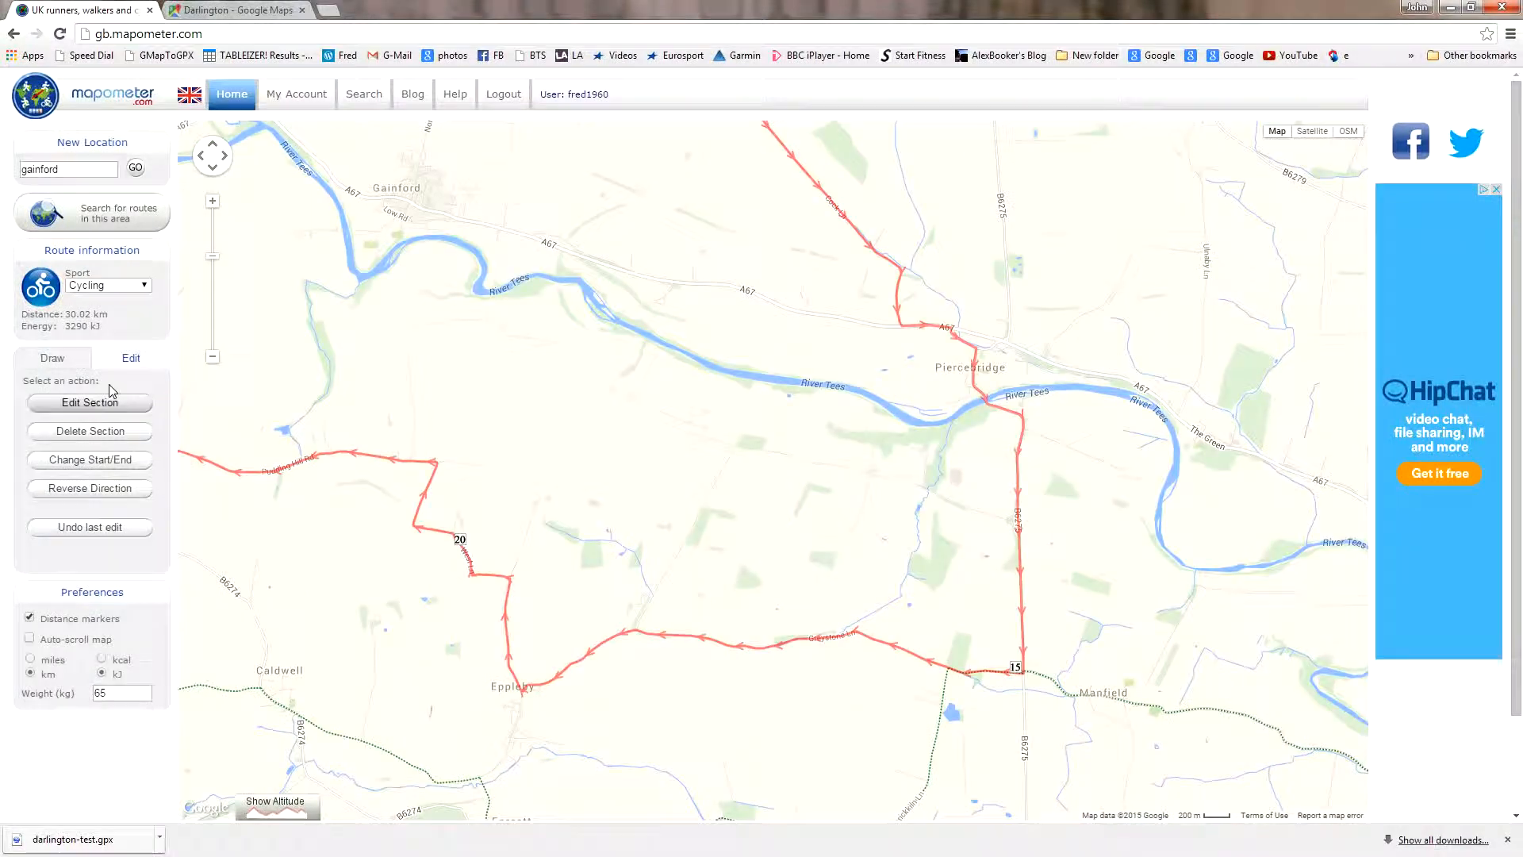
# - Start a mid-route edit following roads, from the B6275 south of Piercebridge to Greystone Ln northeast of Eppleby
pyautogui.click(80, 405)
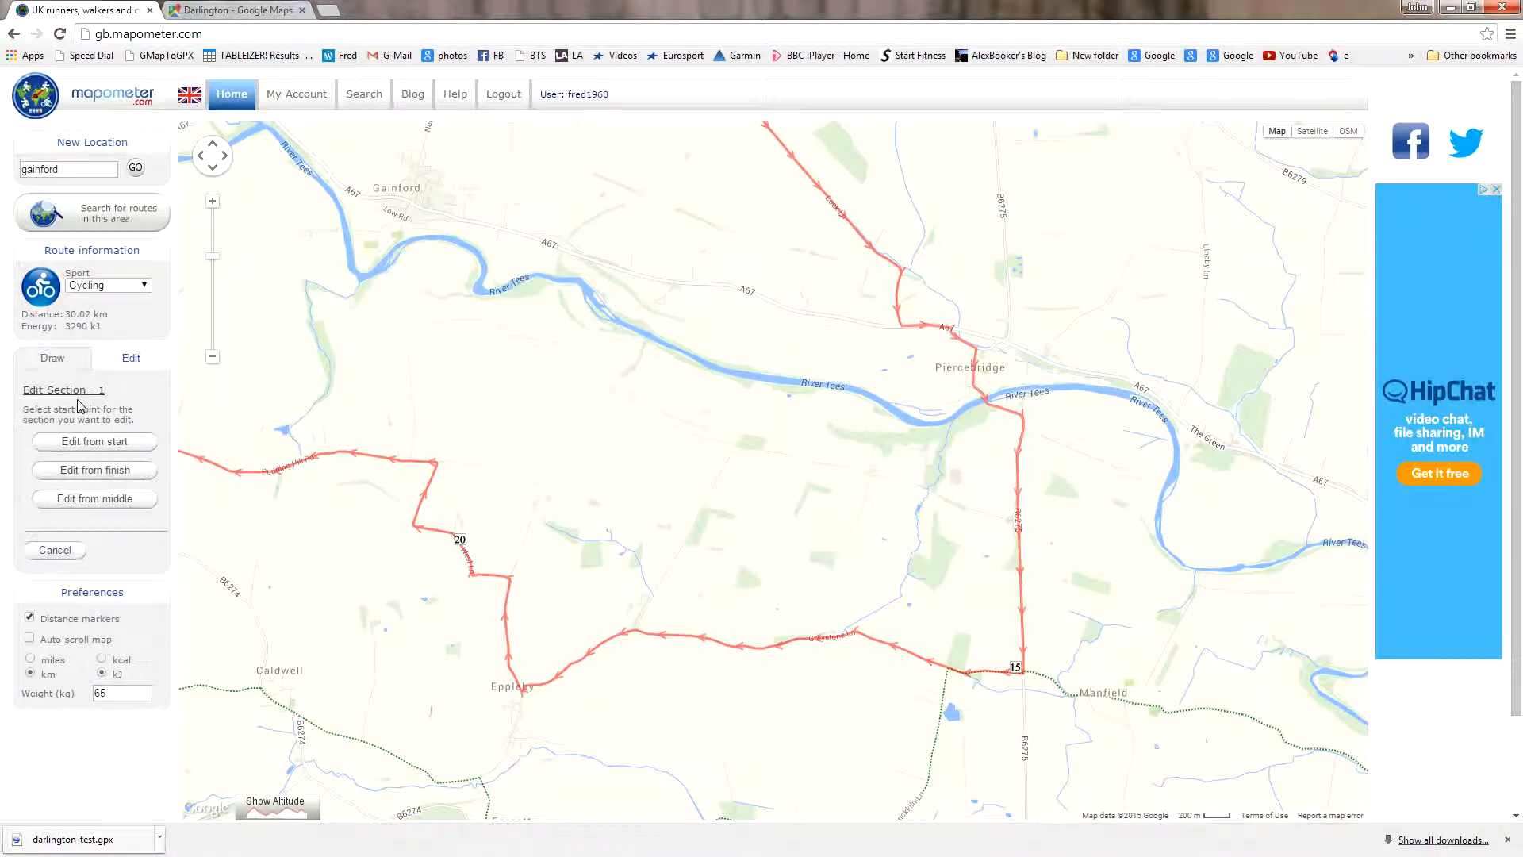
pyautogui.click(95, 501)
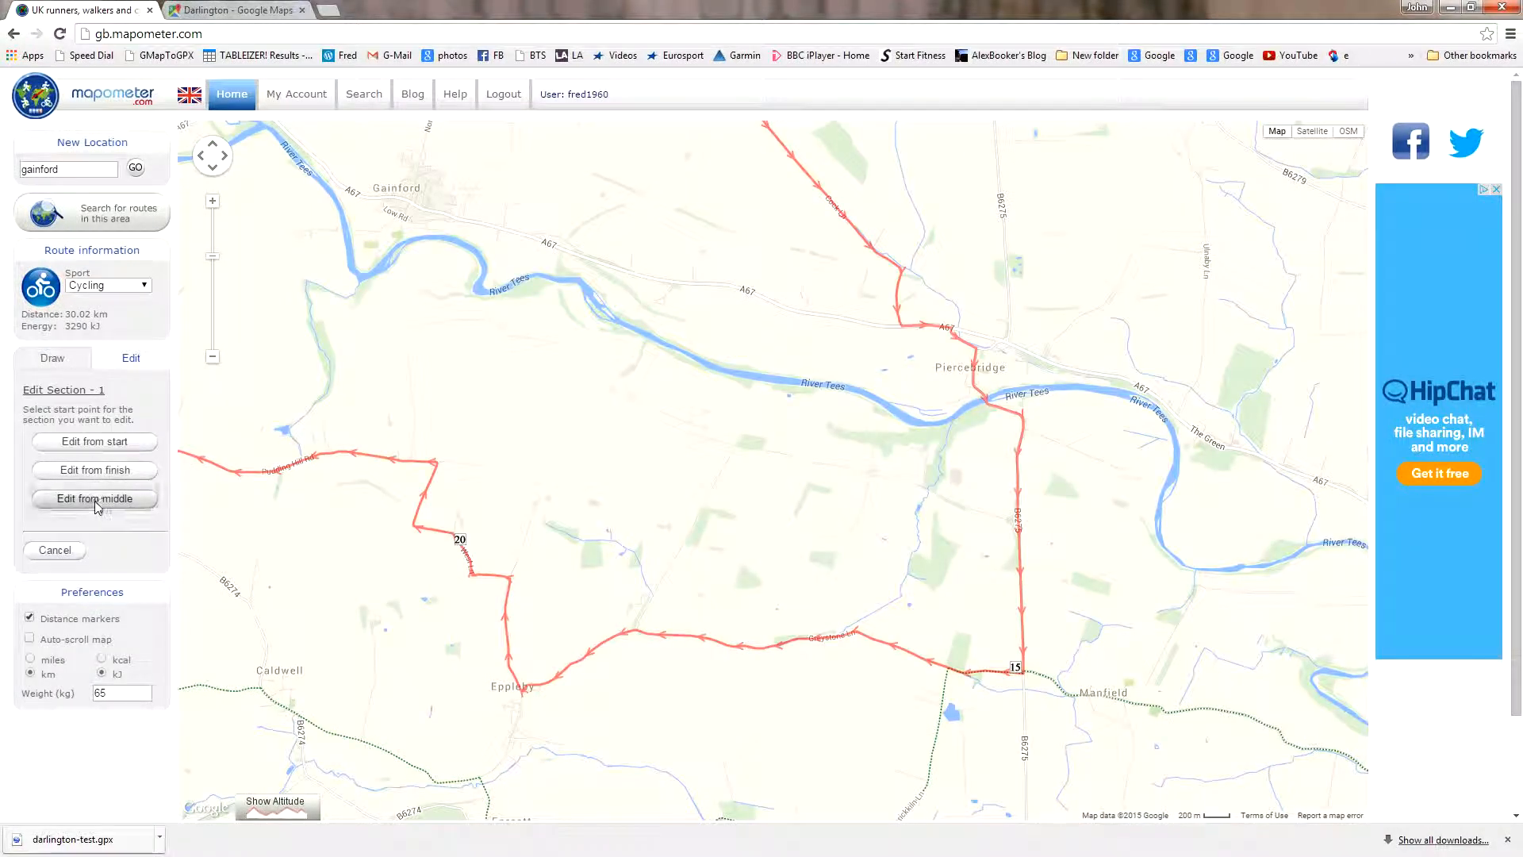
pyautogui.click(1020, 514)
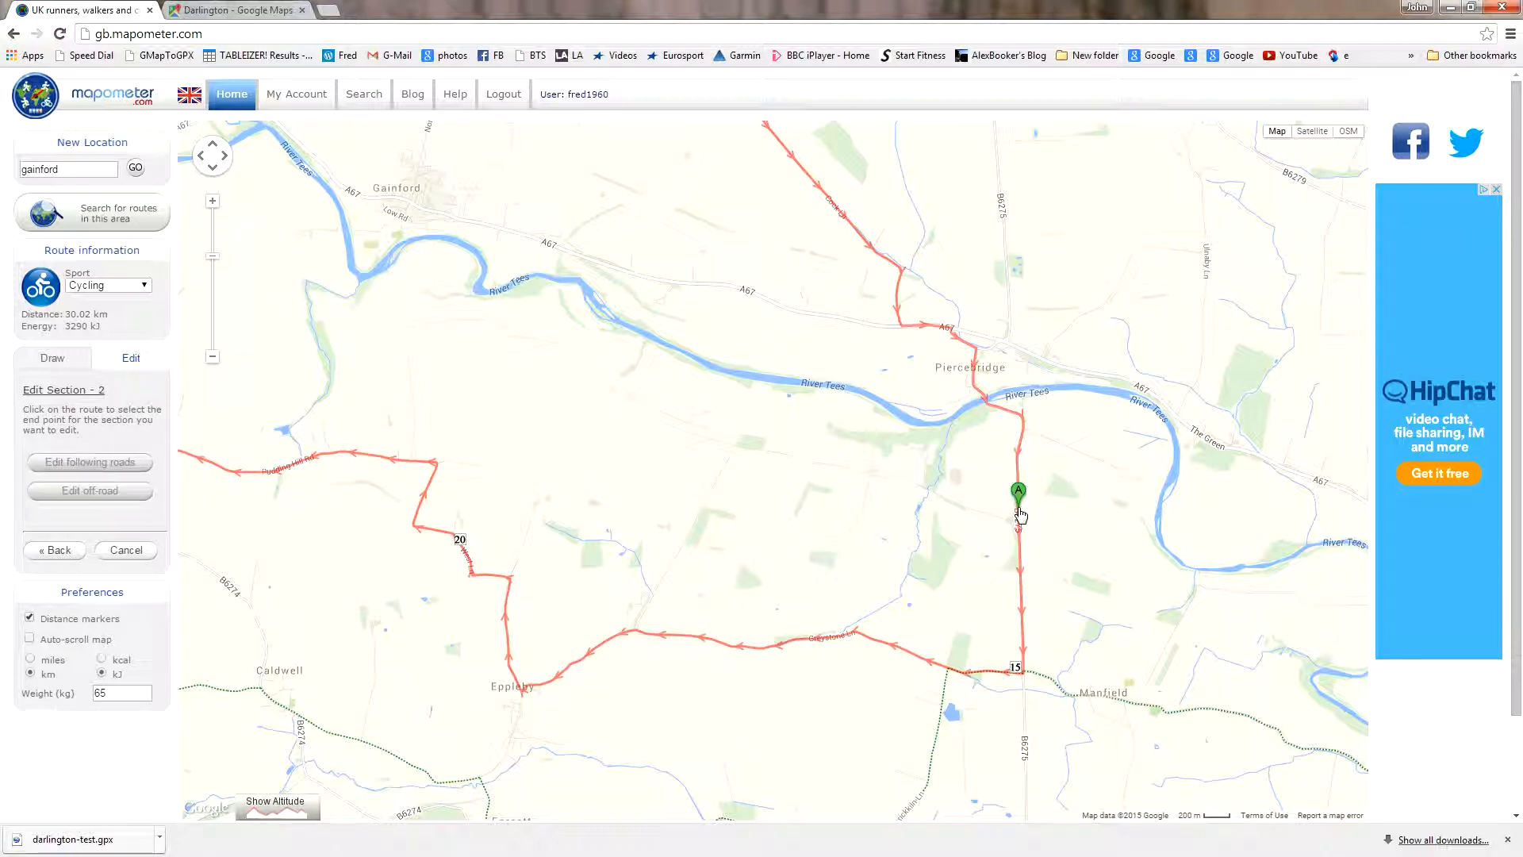
pyautogui.click(622, 637)
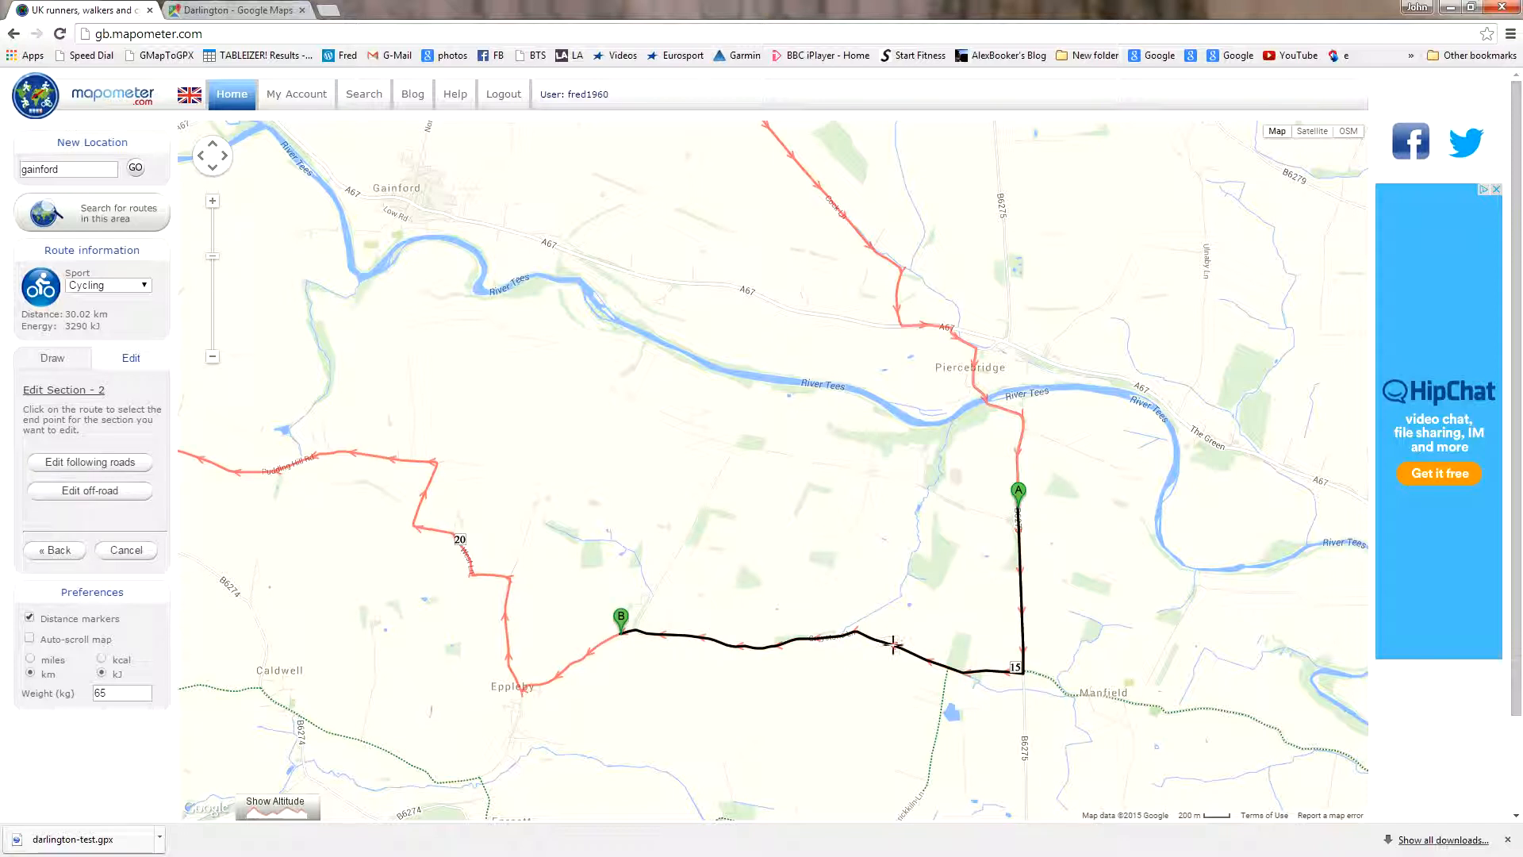
pyautogui.click(105, 466)
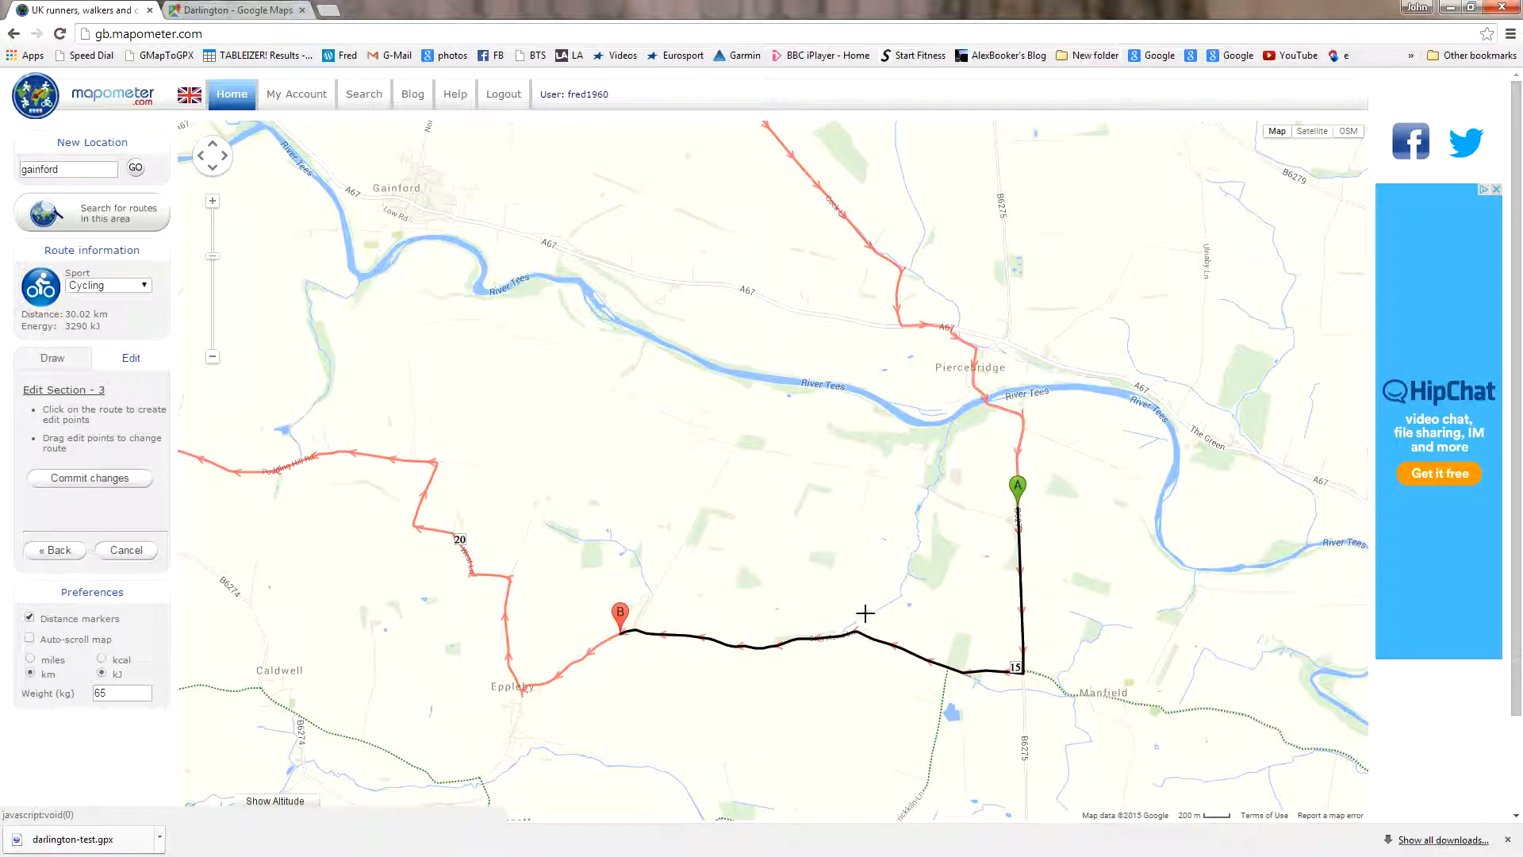
# - Reroute the section along the side road west of the B6275 and down the lane towards Eppleby, and commit the changes
pyautogui.moveTo(867, 633); pyautogui.dragTo(762, 460)
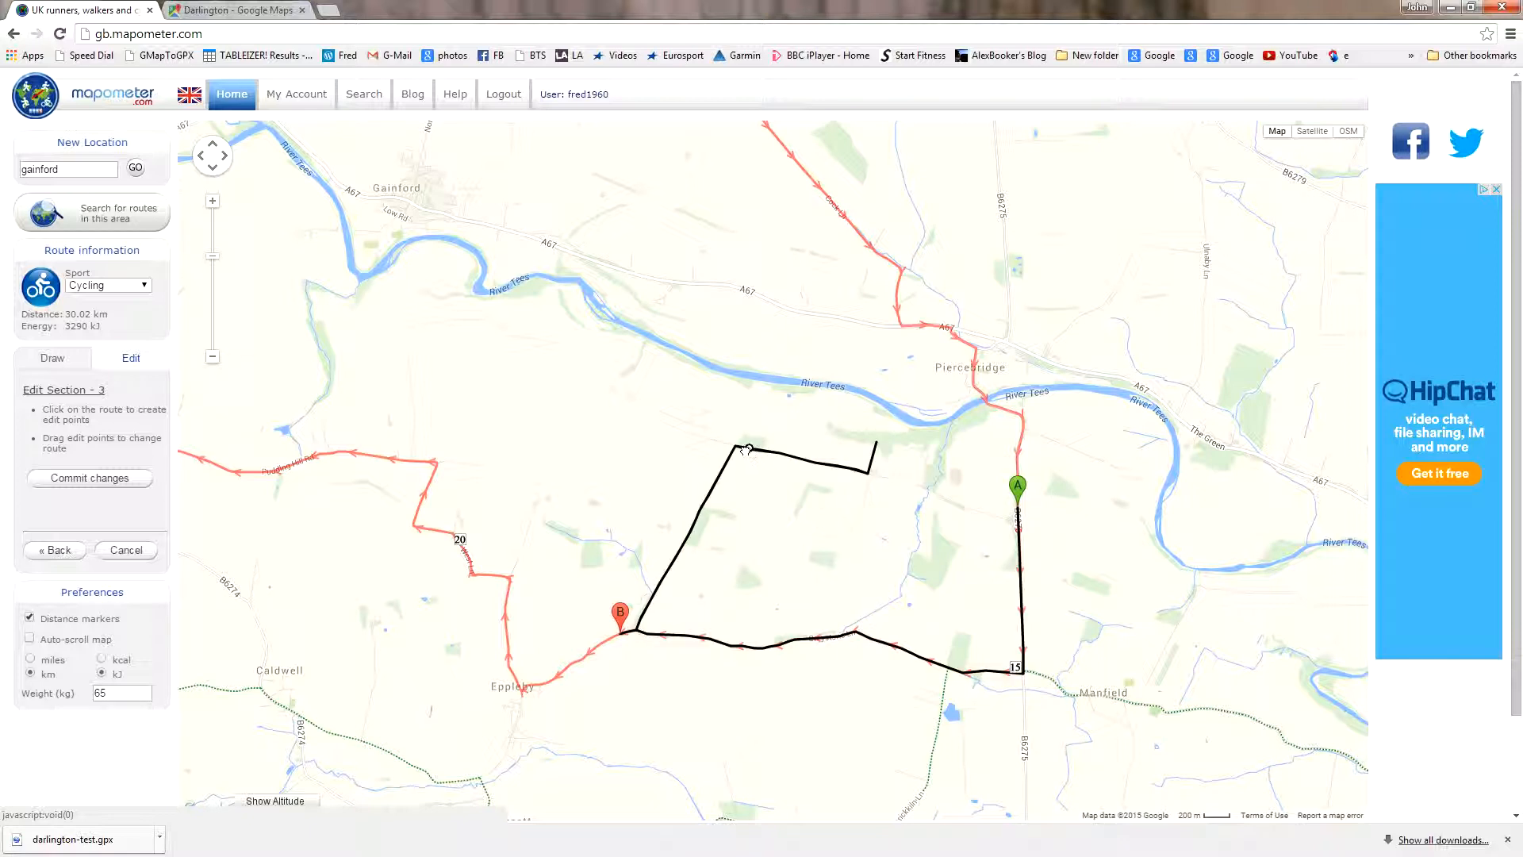
pyautogui.moveTo(849, 482); pyautogui.dragTo(910, 486)
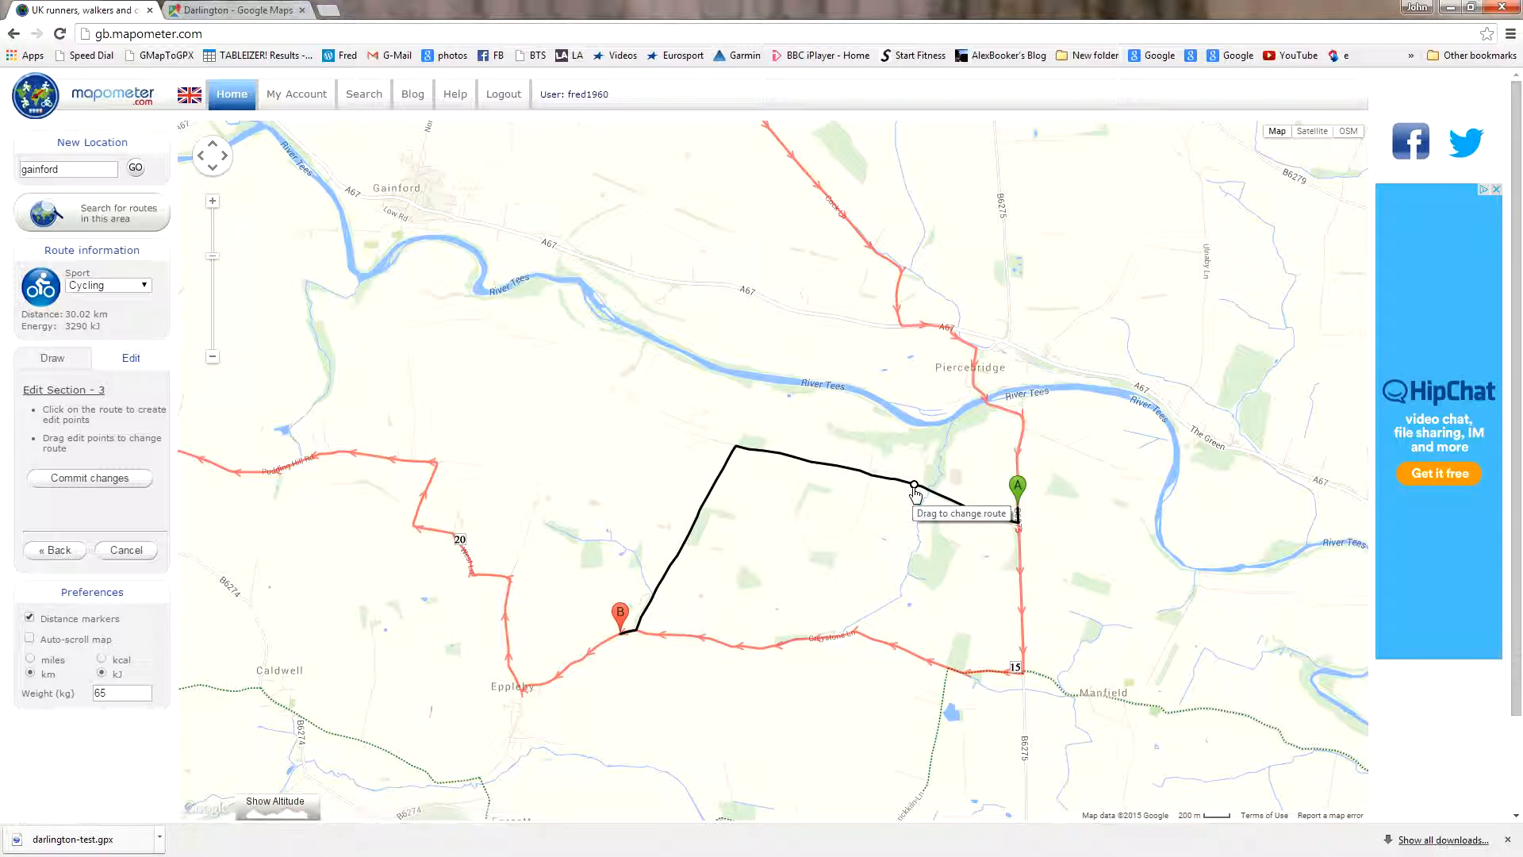
pyautogui.click(122, 479)
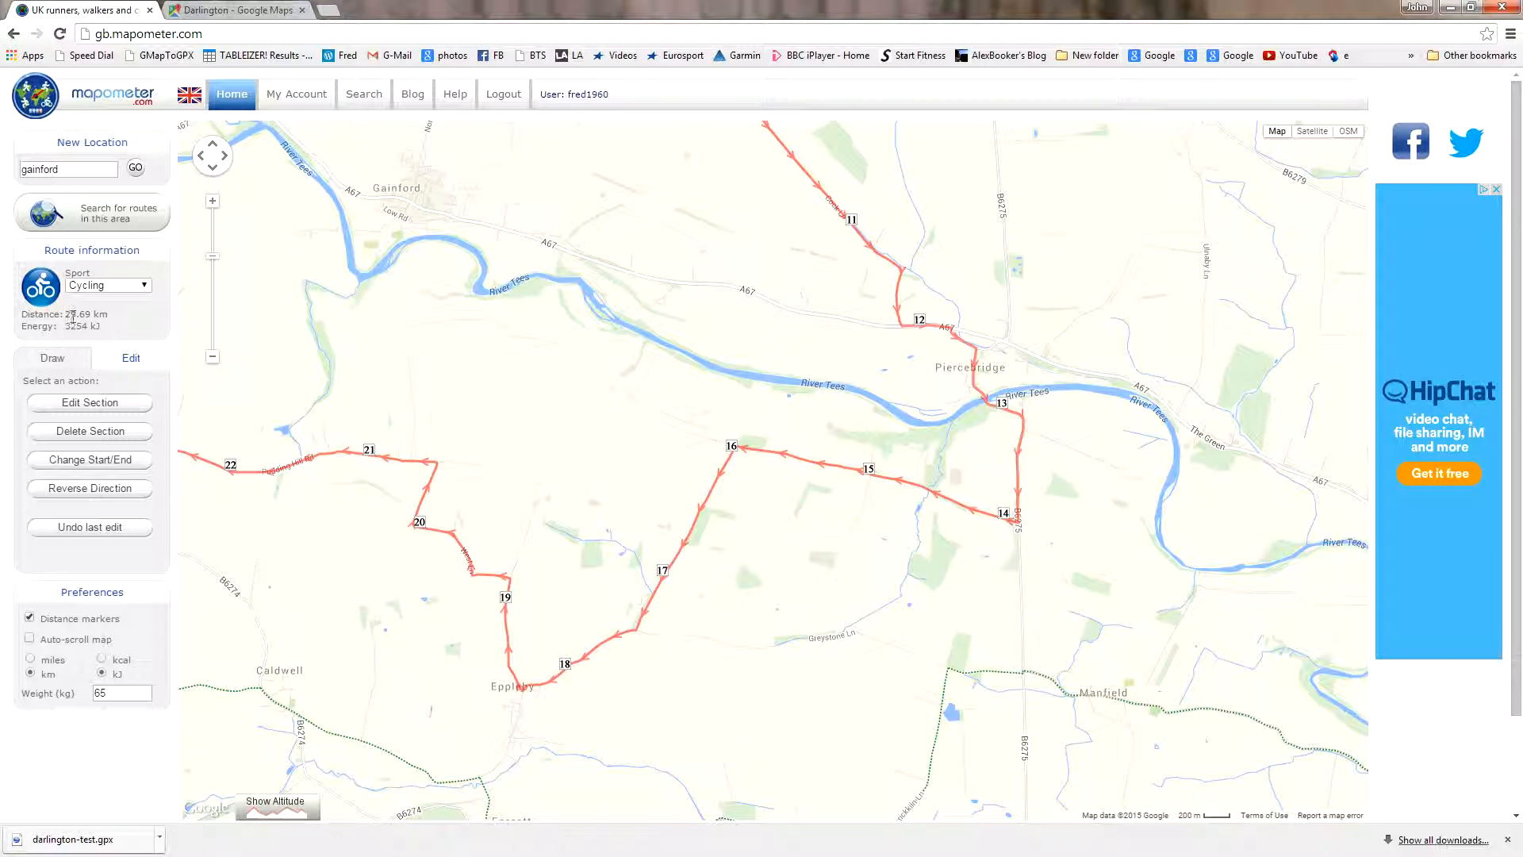
pyautogui.click(212, 357)
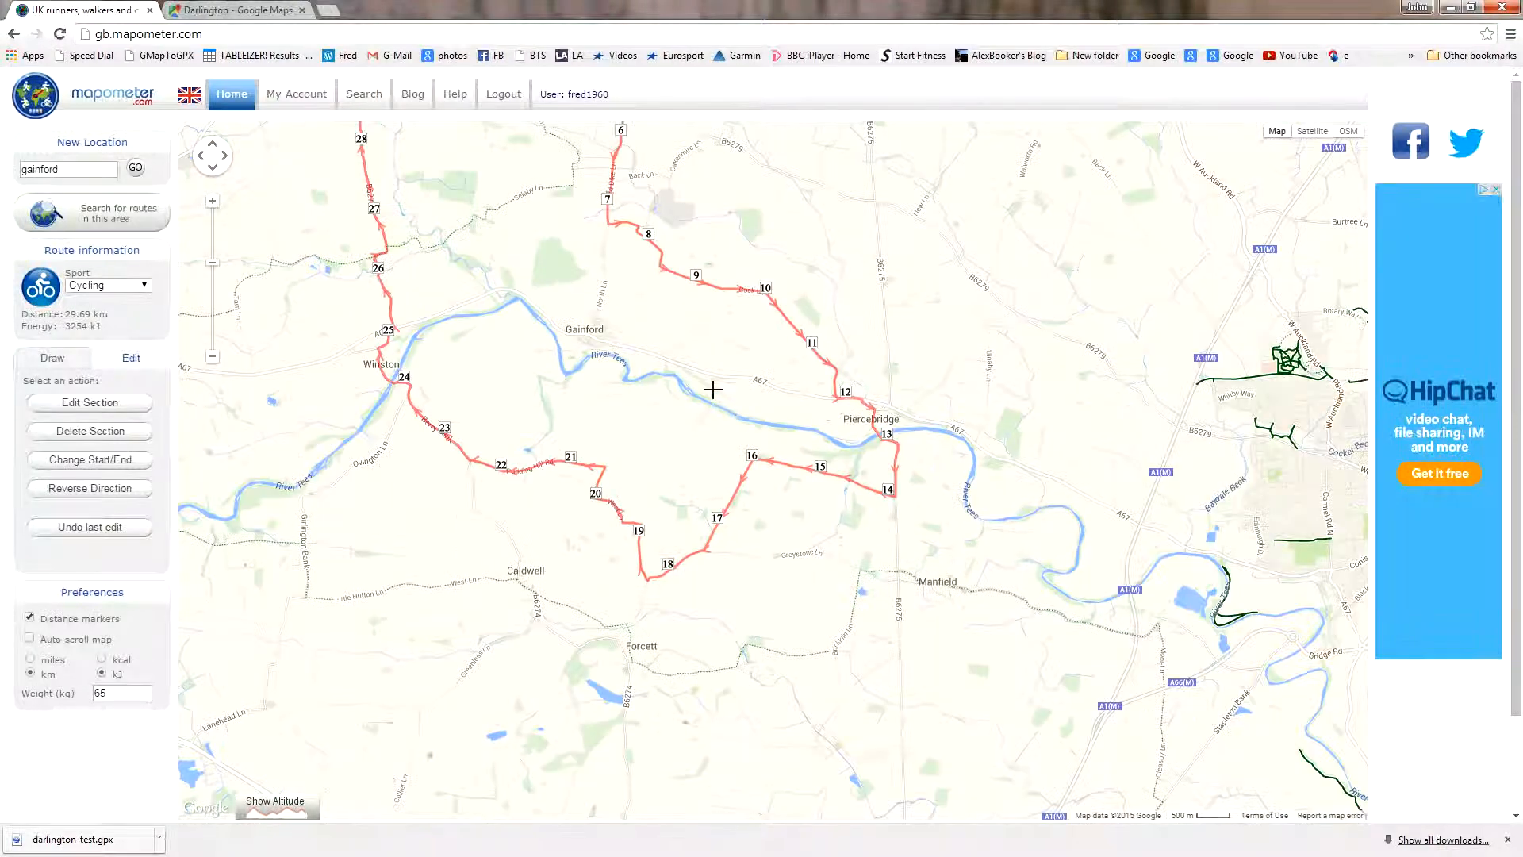
# - Examine the completed loop around its Staindrop start and finish and along the B6274 return leg from Winston
pyautogui.moveTo(786, 445); pyautogui.dragTo(1025, 667)
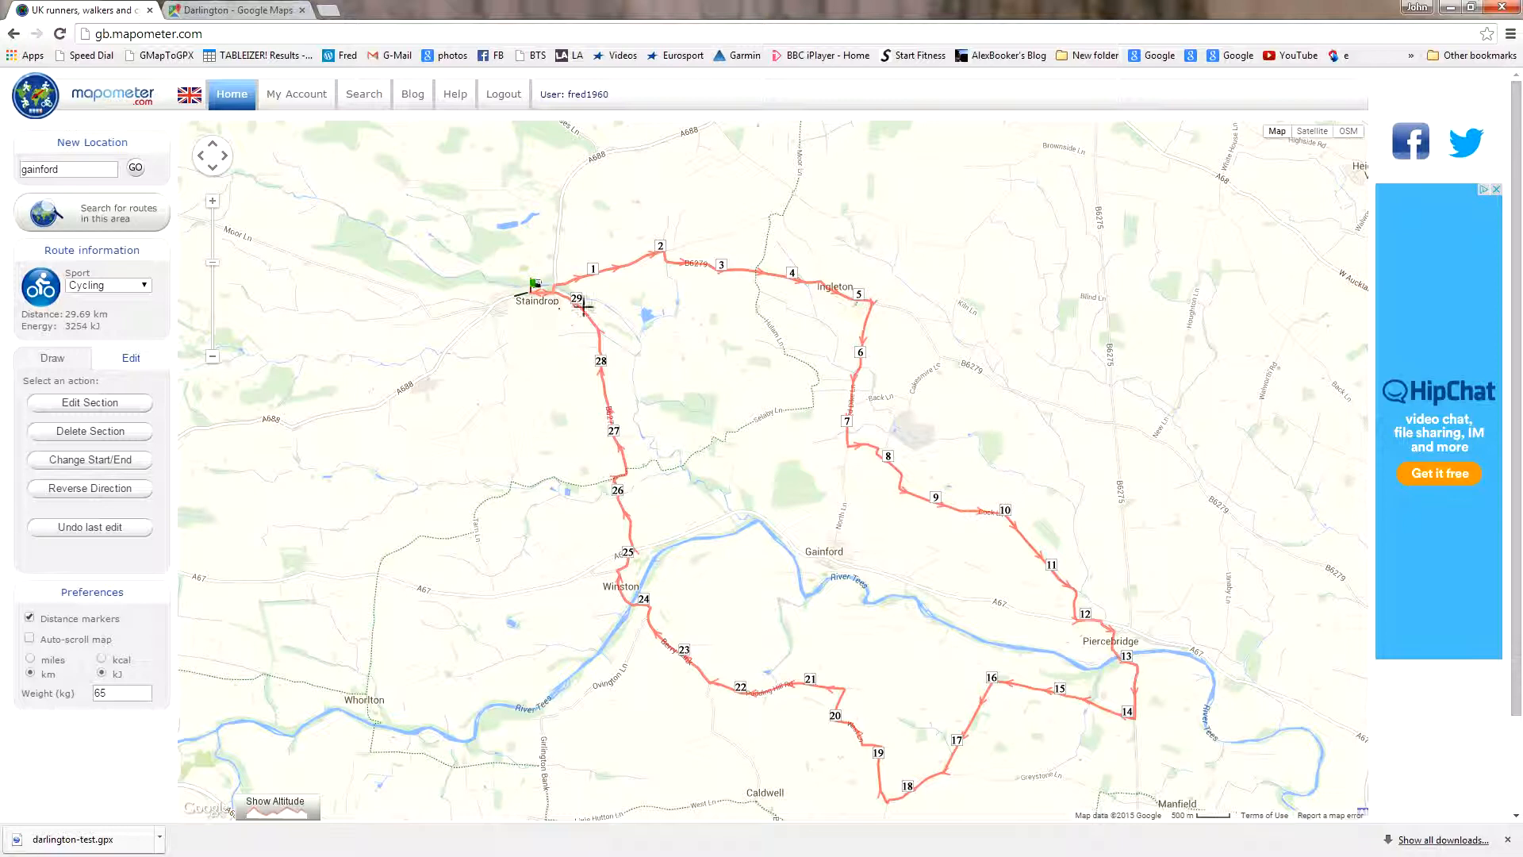
pyautogui.moveTo(572, 341); pyautogui.dragTo(607, 377)
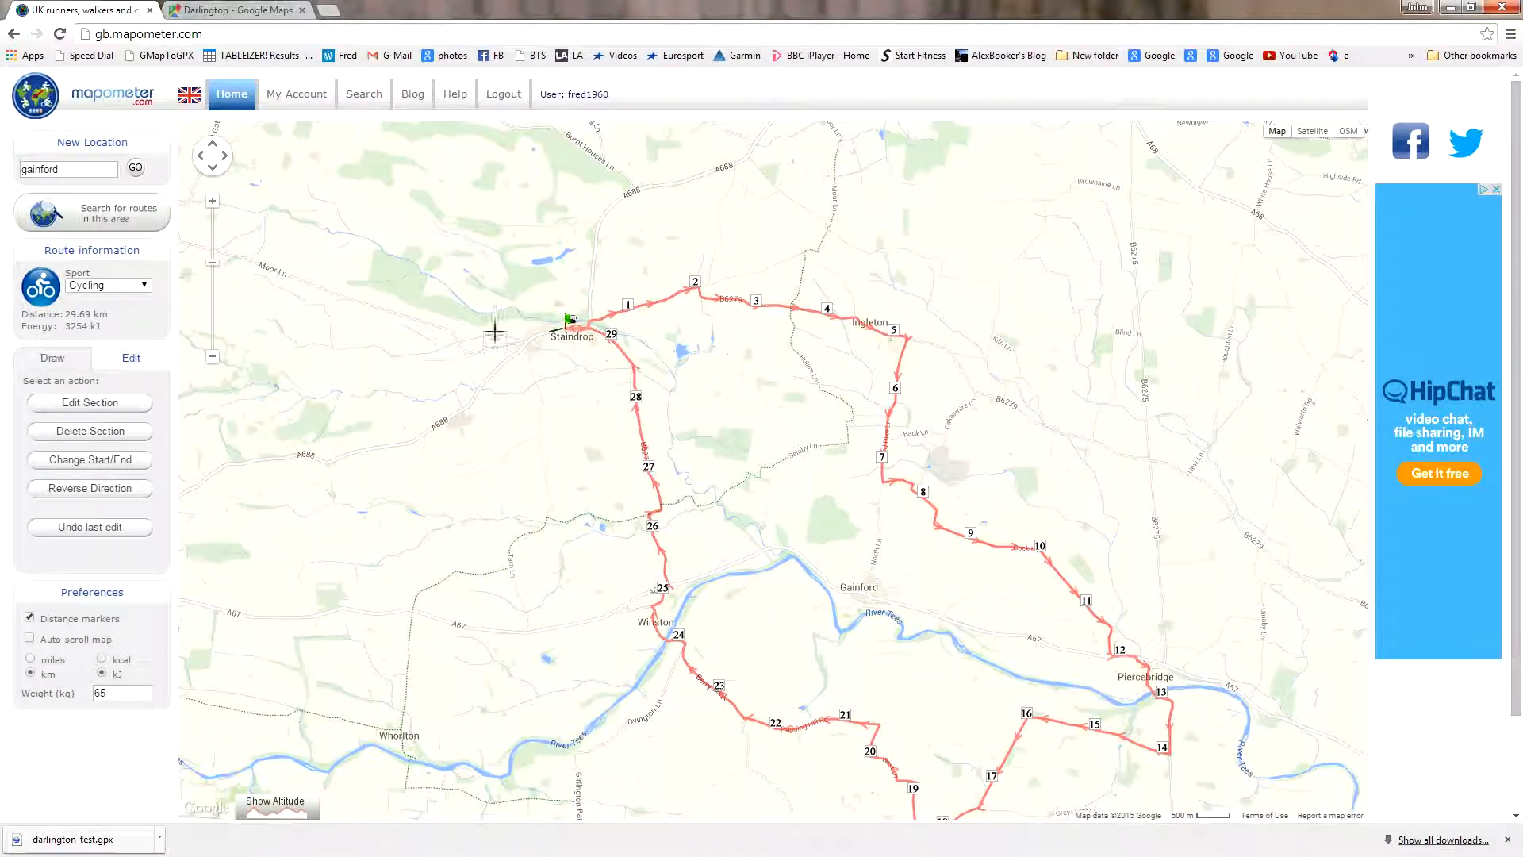
pyautogui.click(213, 203)
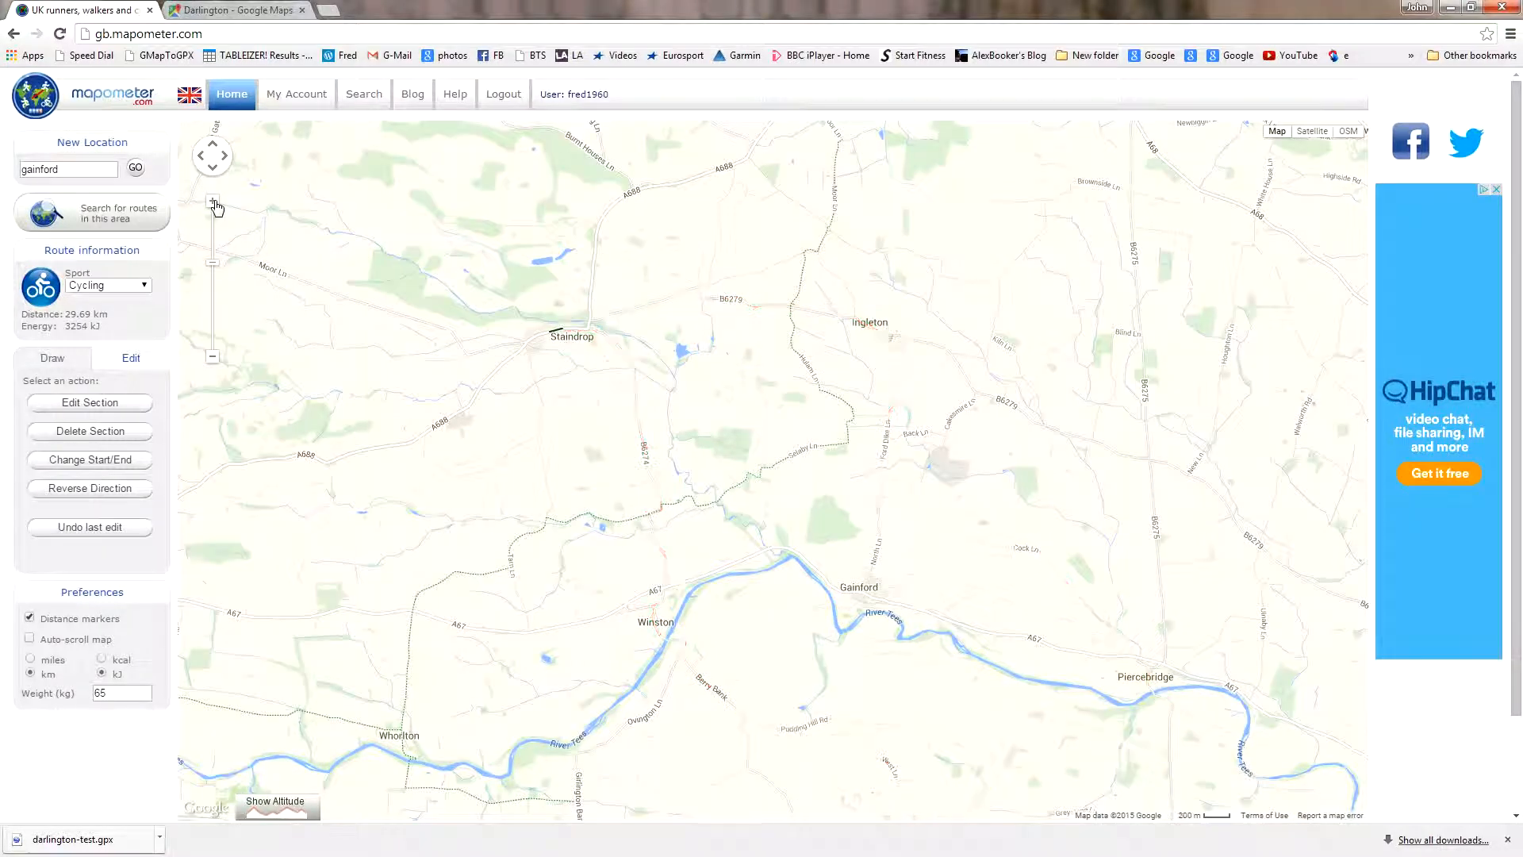
pyautogui.scroll(1, 524, 342)
pyautogui.moveTo(563, 363); pyautogui.dragTo(785, 571)
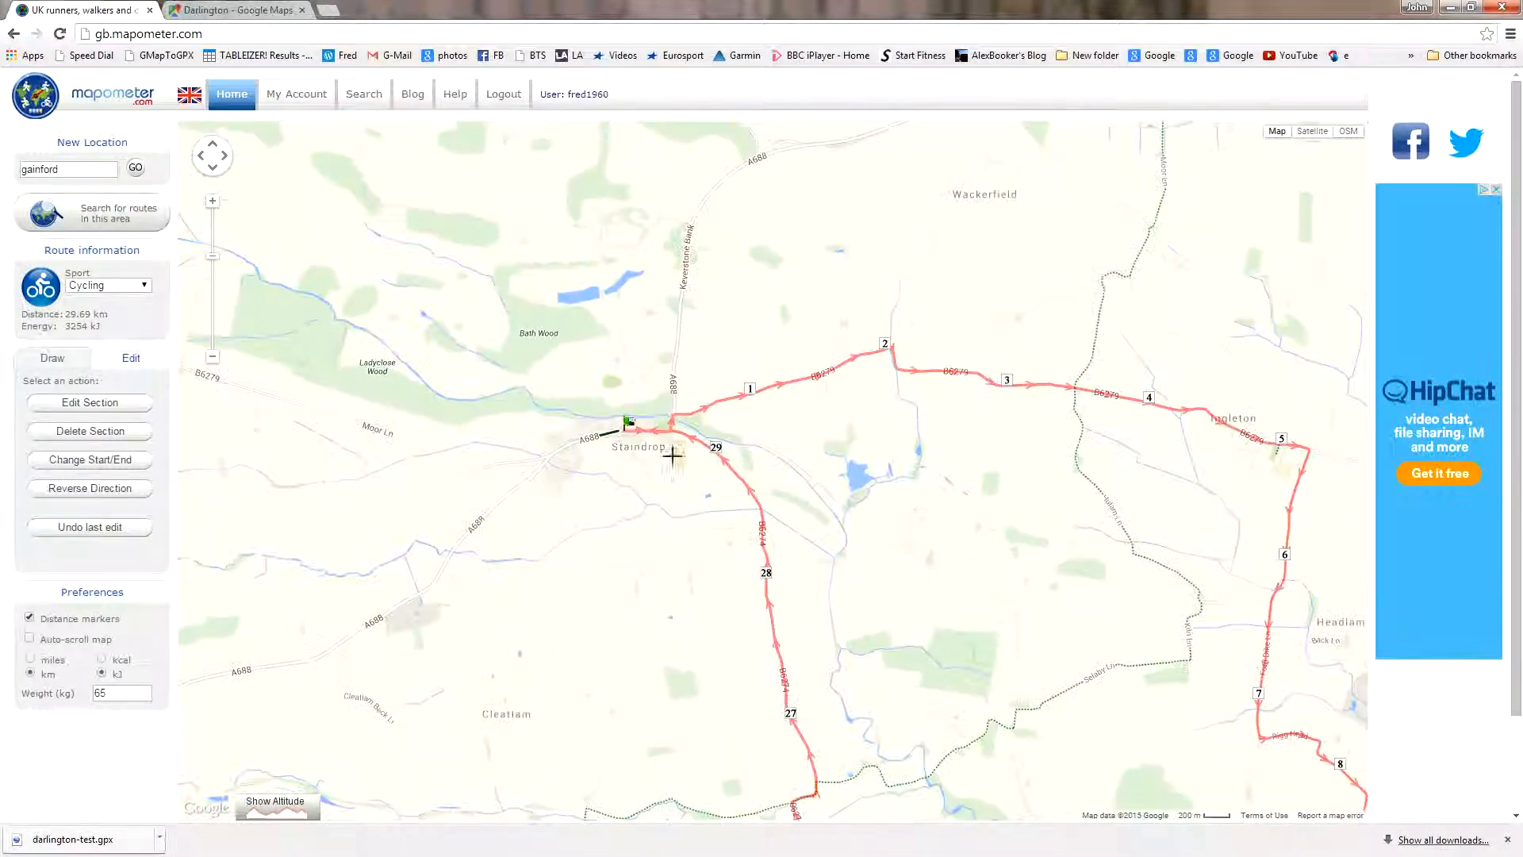
pyautogui.click(213, 204)
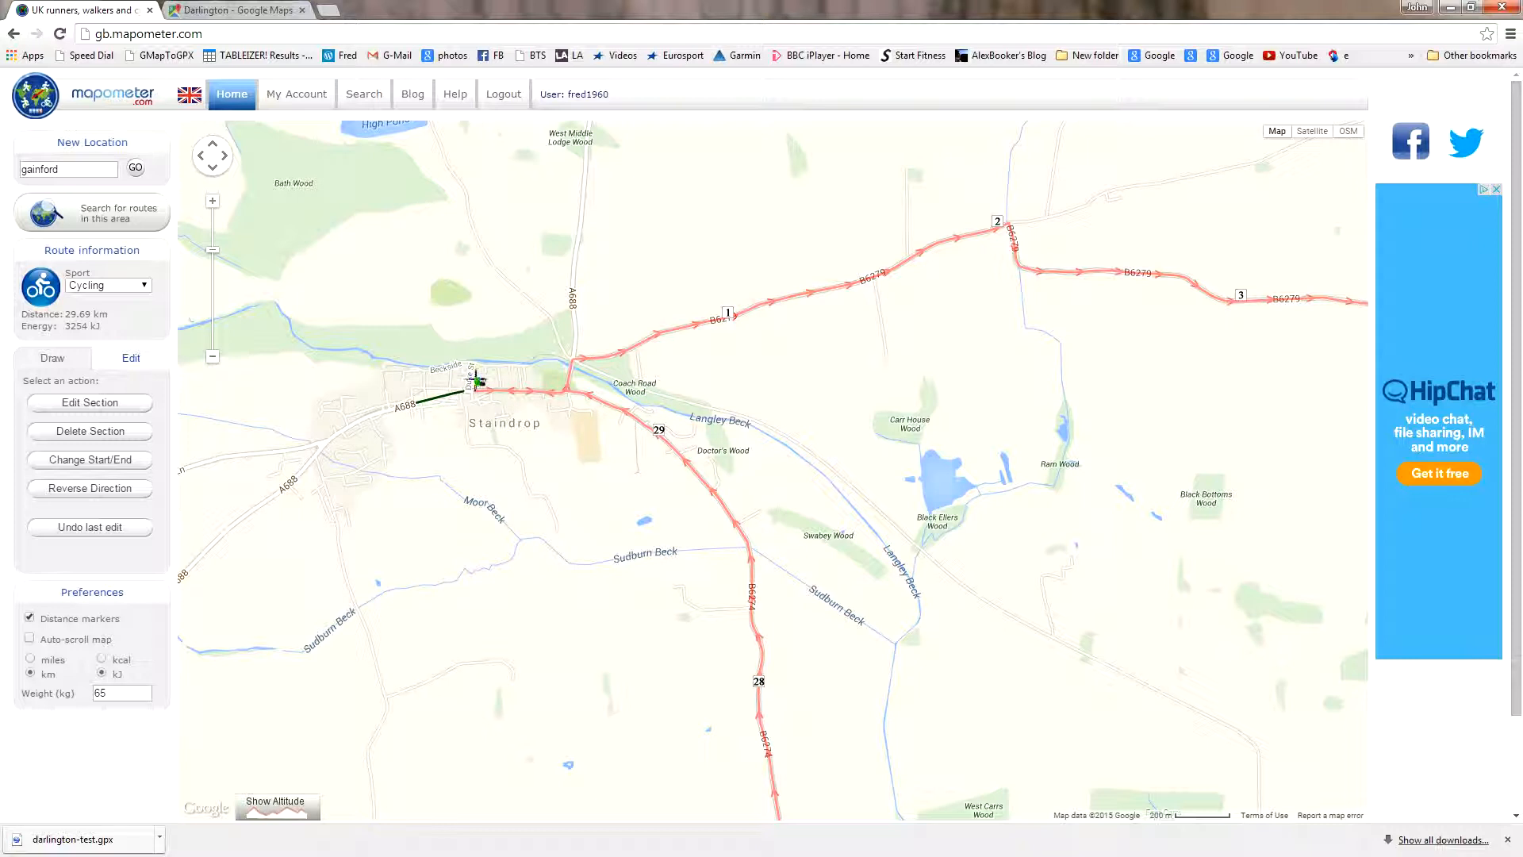
pyautogui.moveTo(962, 660); pyautogui.dragTo(901, 222)
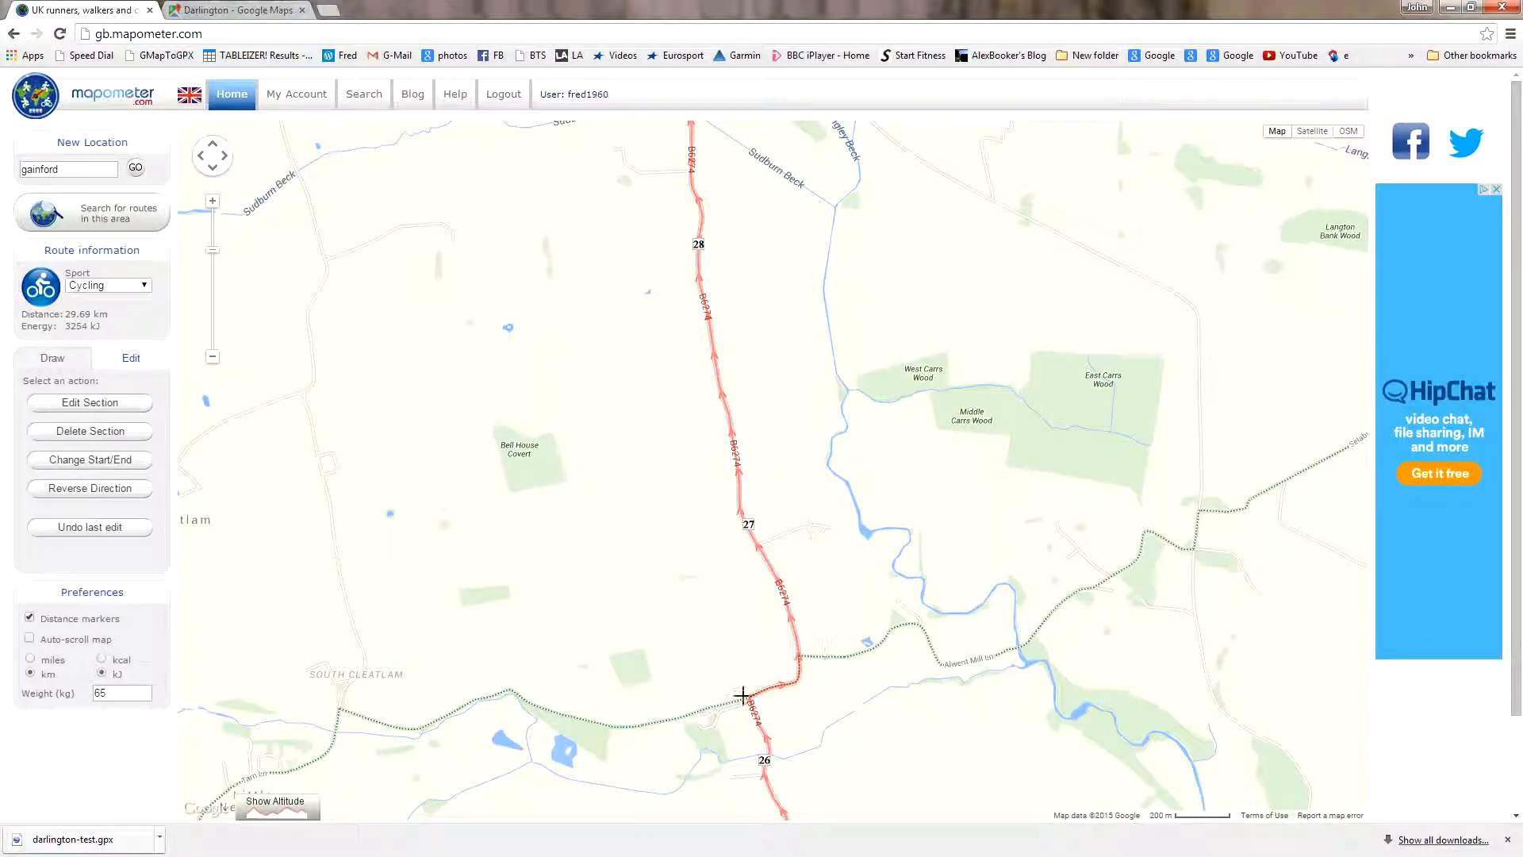
pyautogui.moveTo(617, 596); pyautogui.dragTo(630, 387)
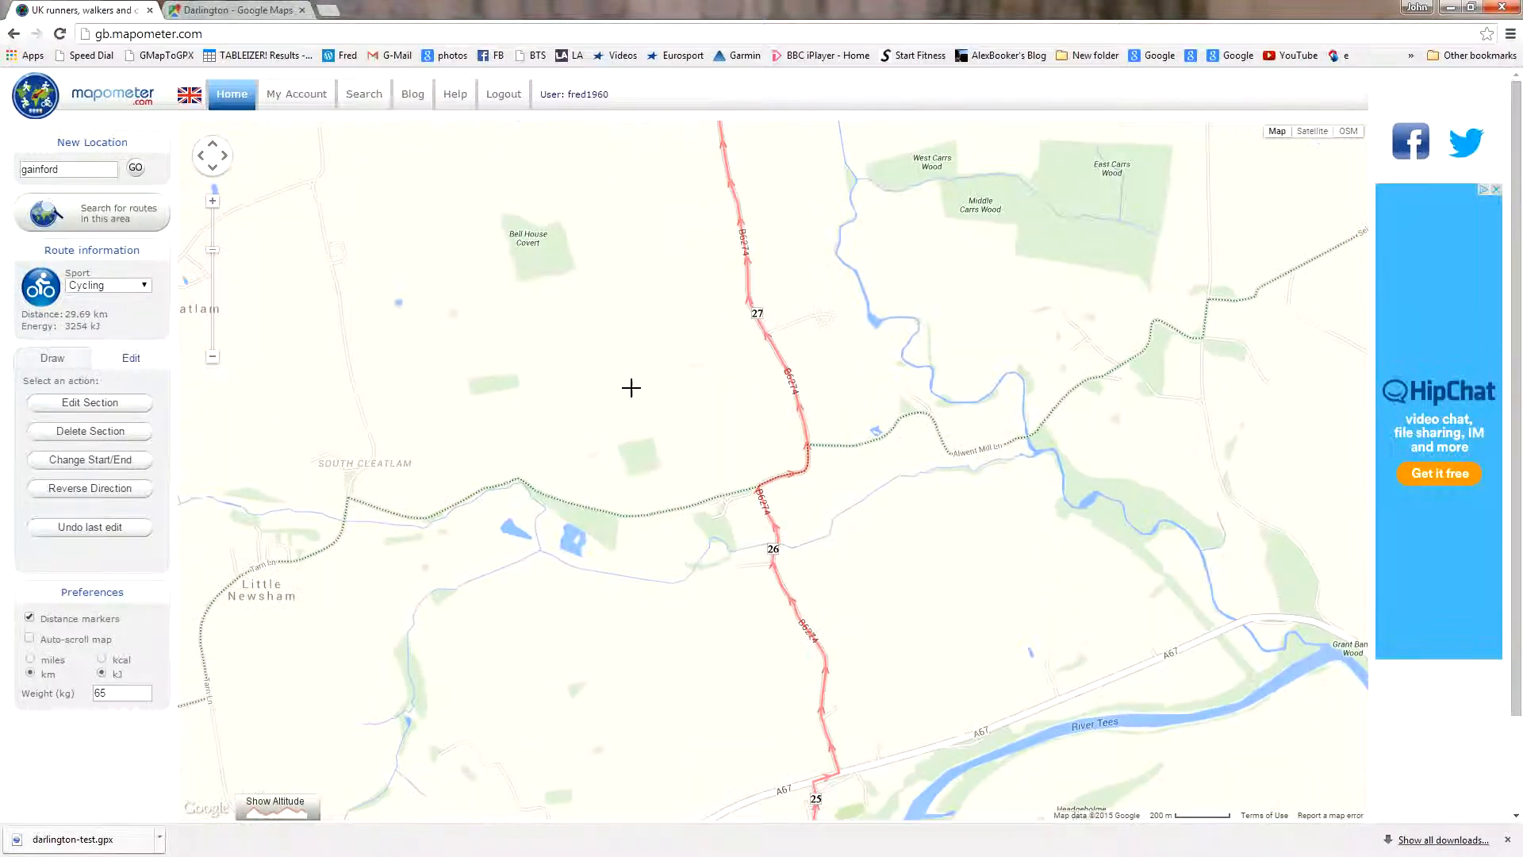
pyautogui.click(214, 357)
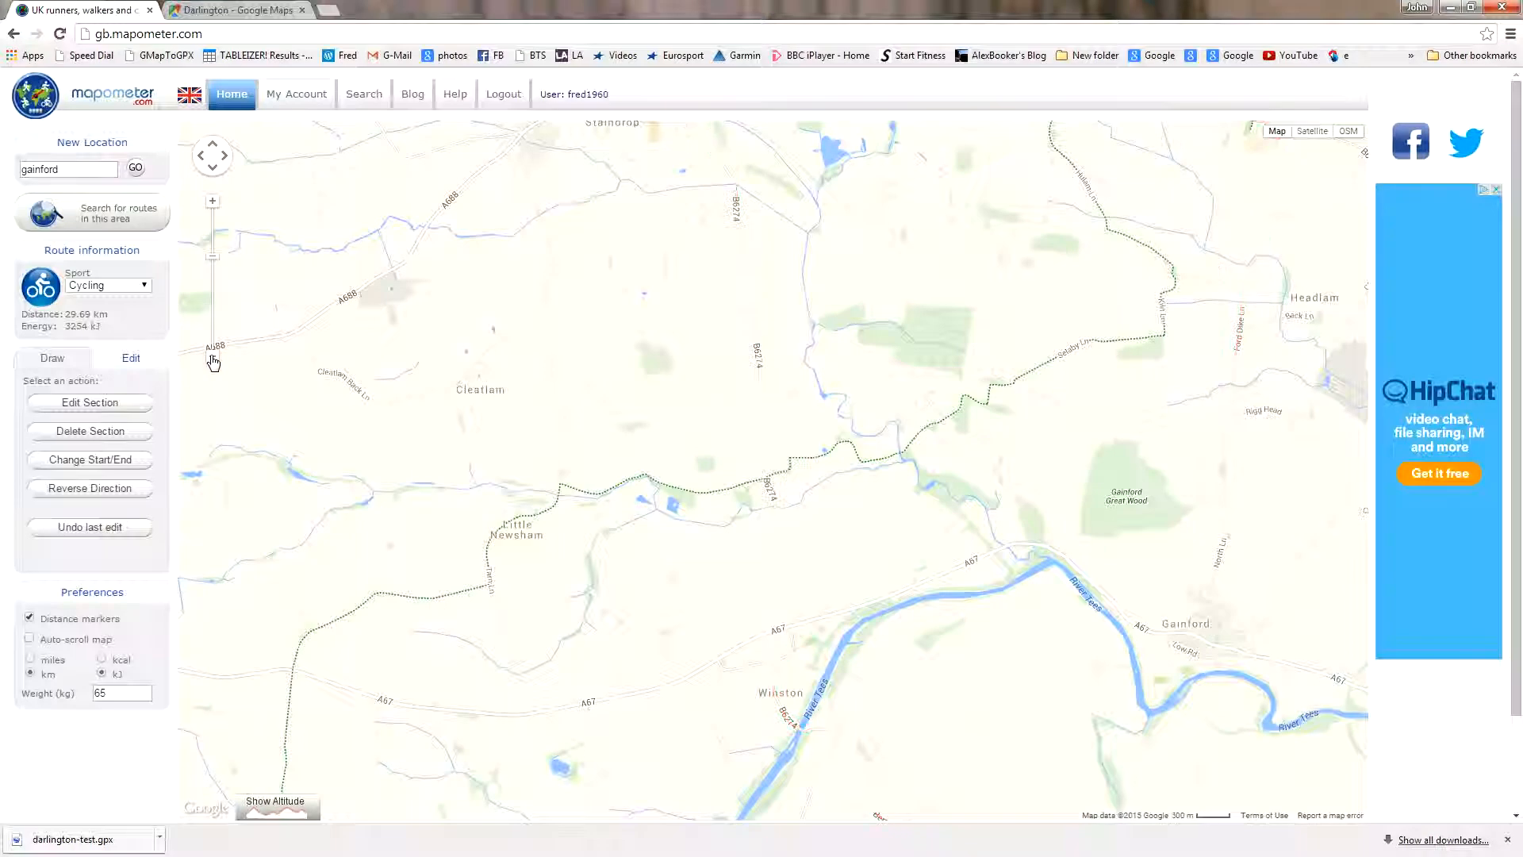
pyautogui.click(213, 362)
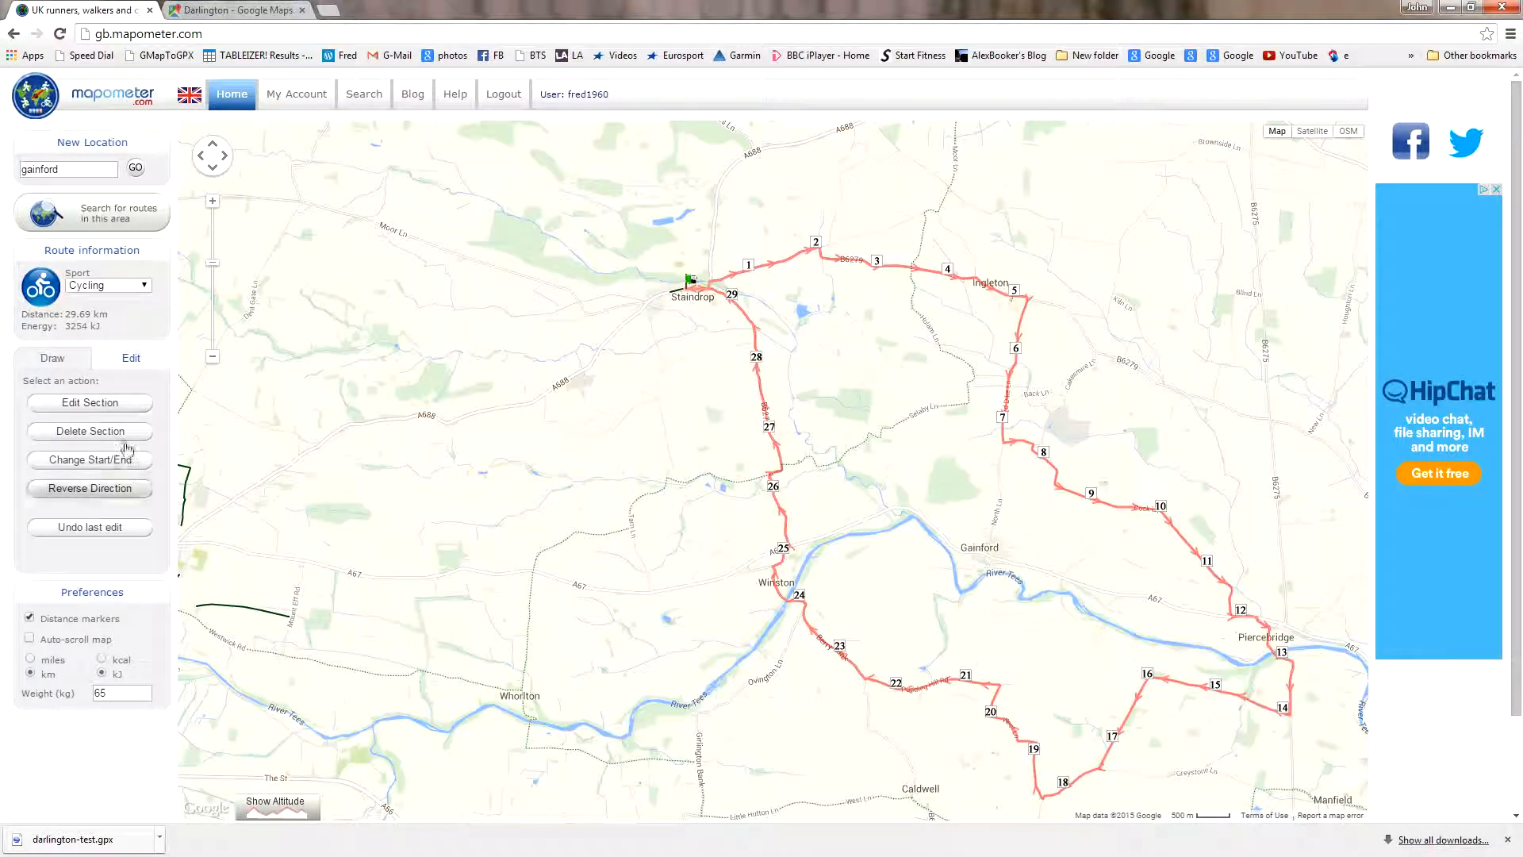
# - Save the finished loop to the account as a cycling route named "Darlington Test 2"
pyautogui.click(58, 360)
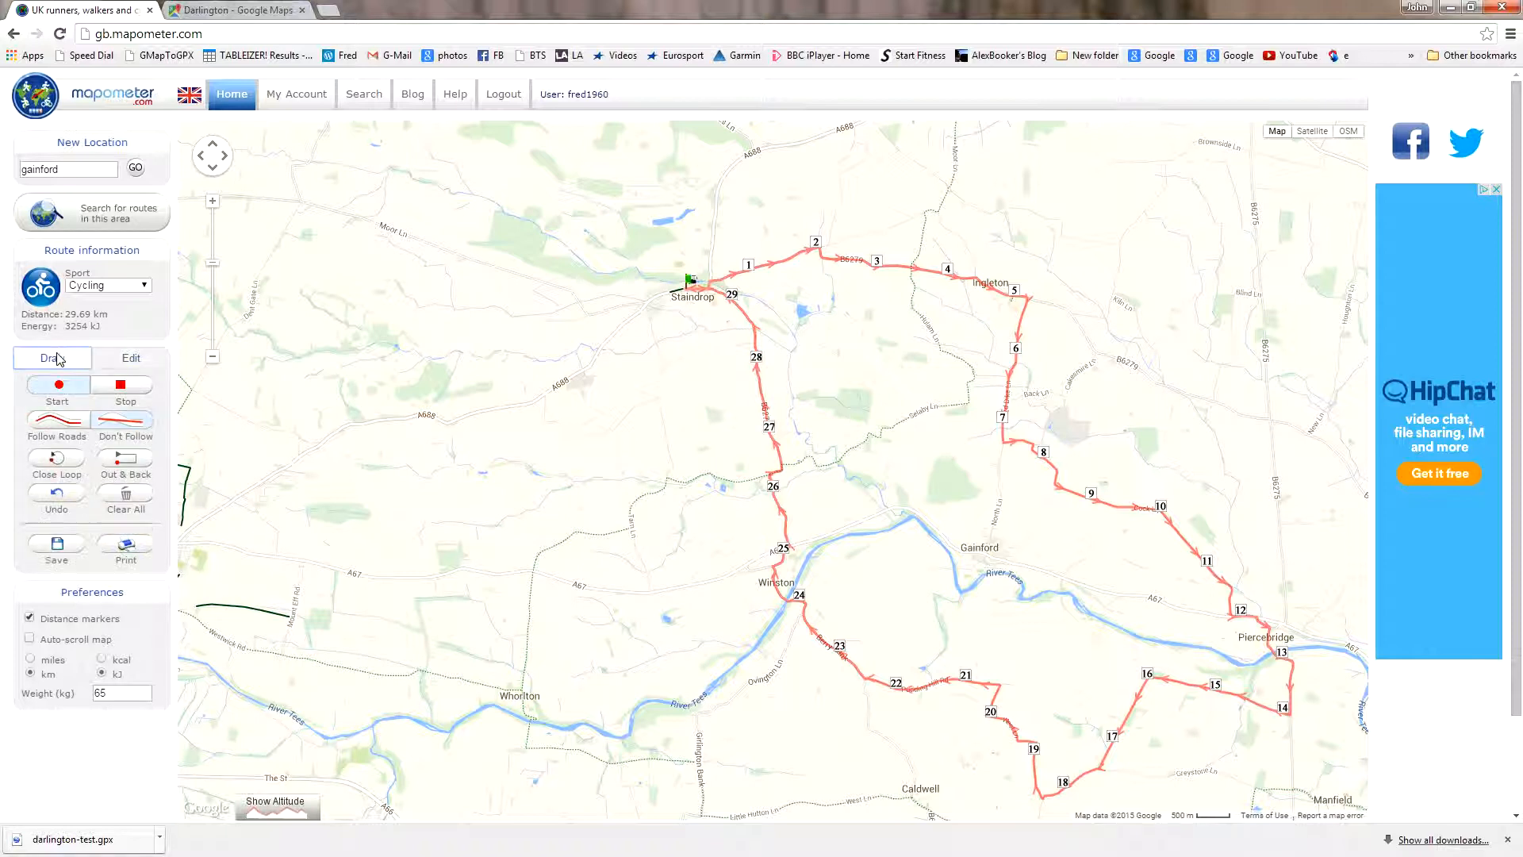
pyautogui.click(57, 546)
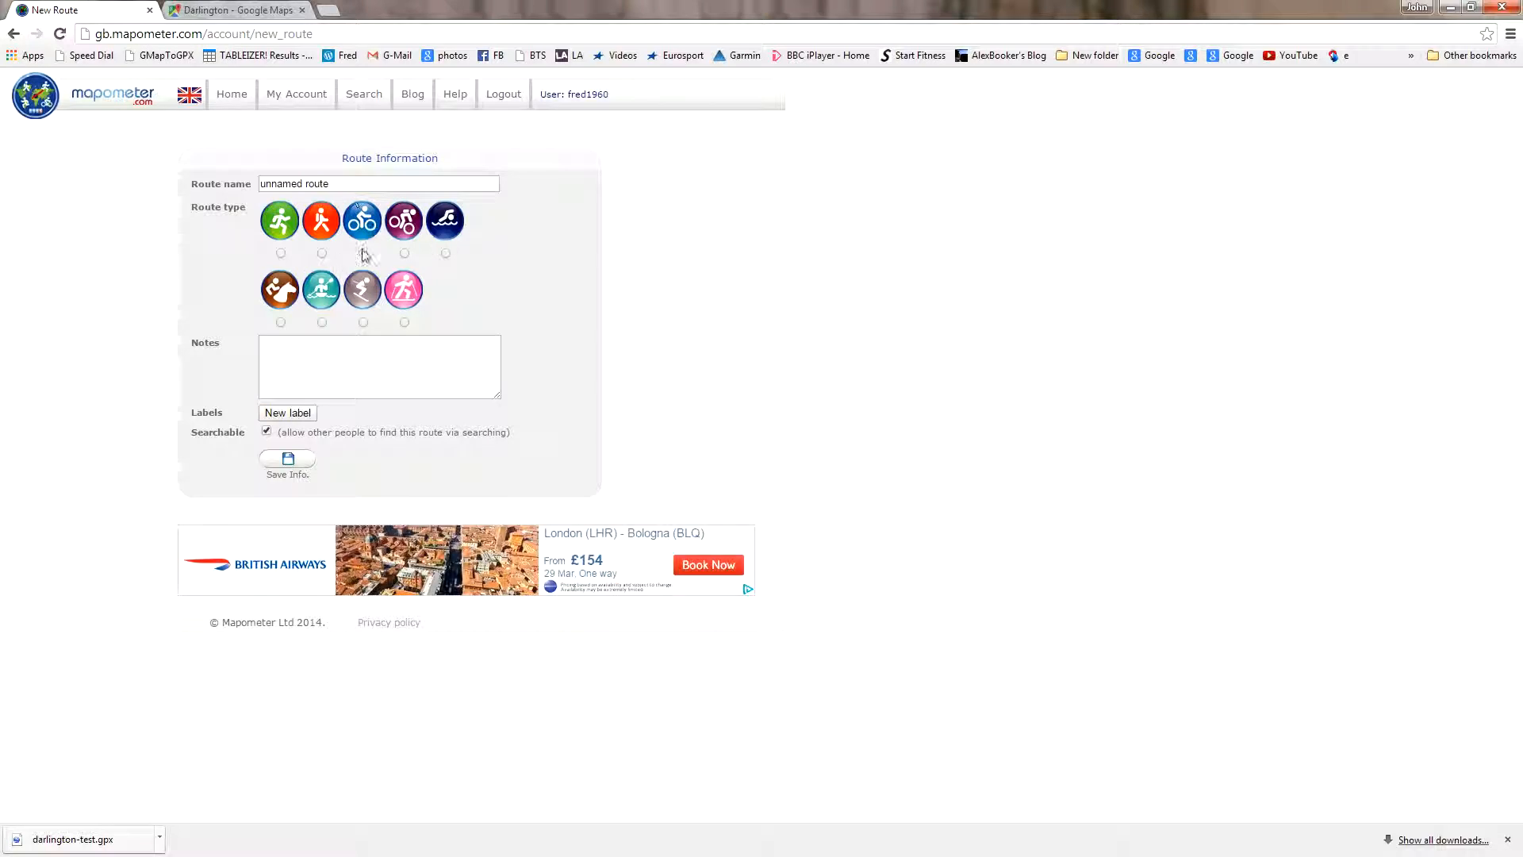
pyautogui.moveTo(350, 188); pyautogui.dragTo(203, 179)
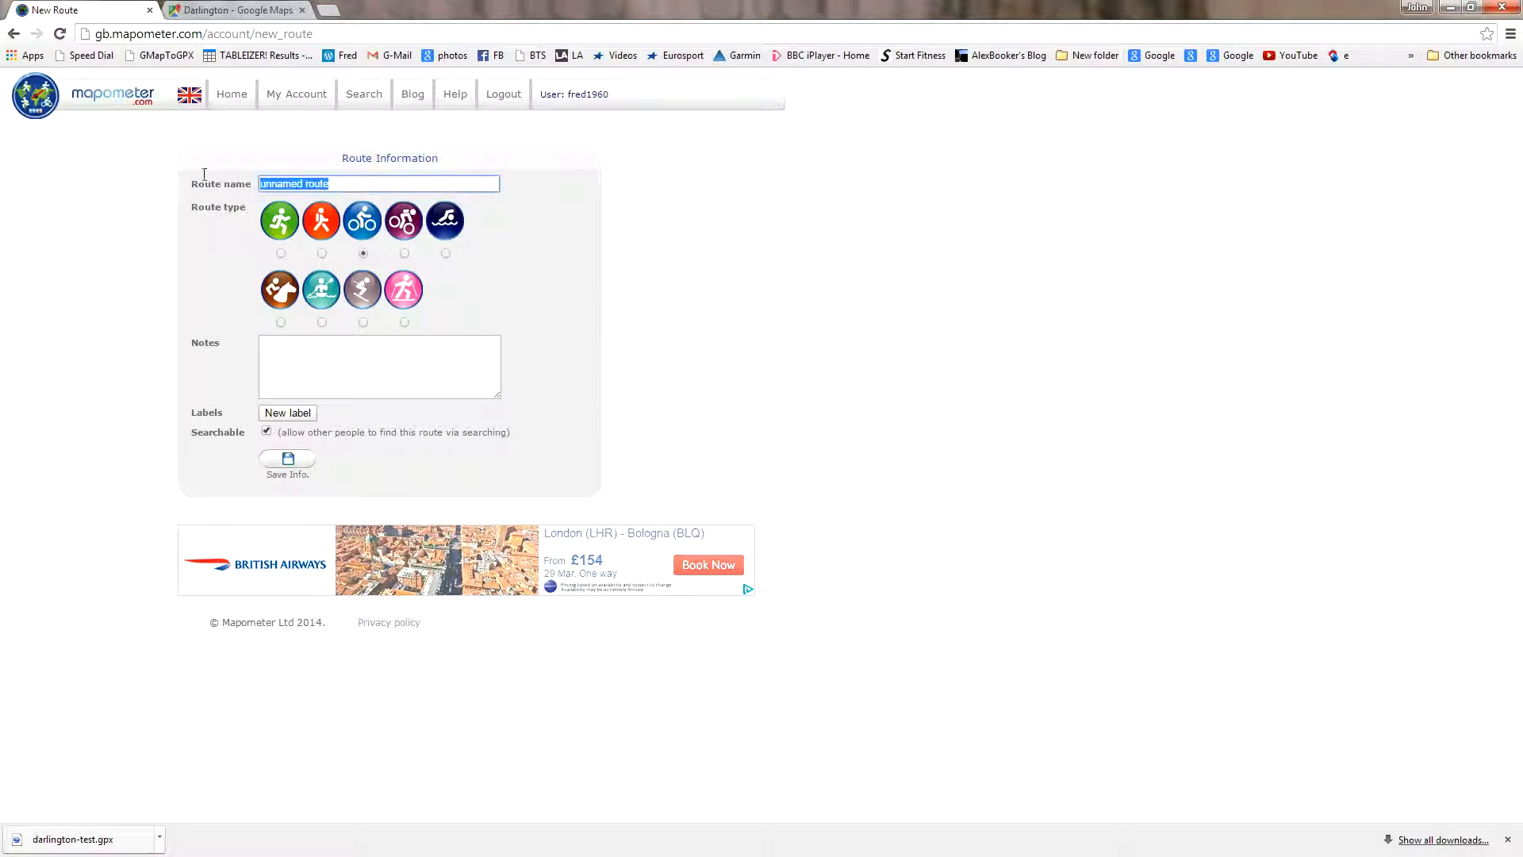
pyautogui.write('Dar')
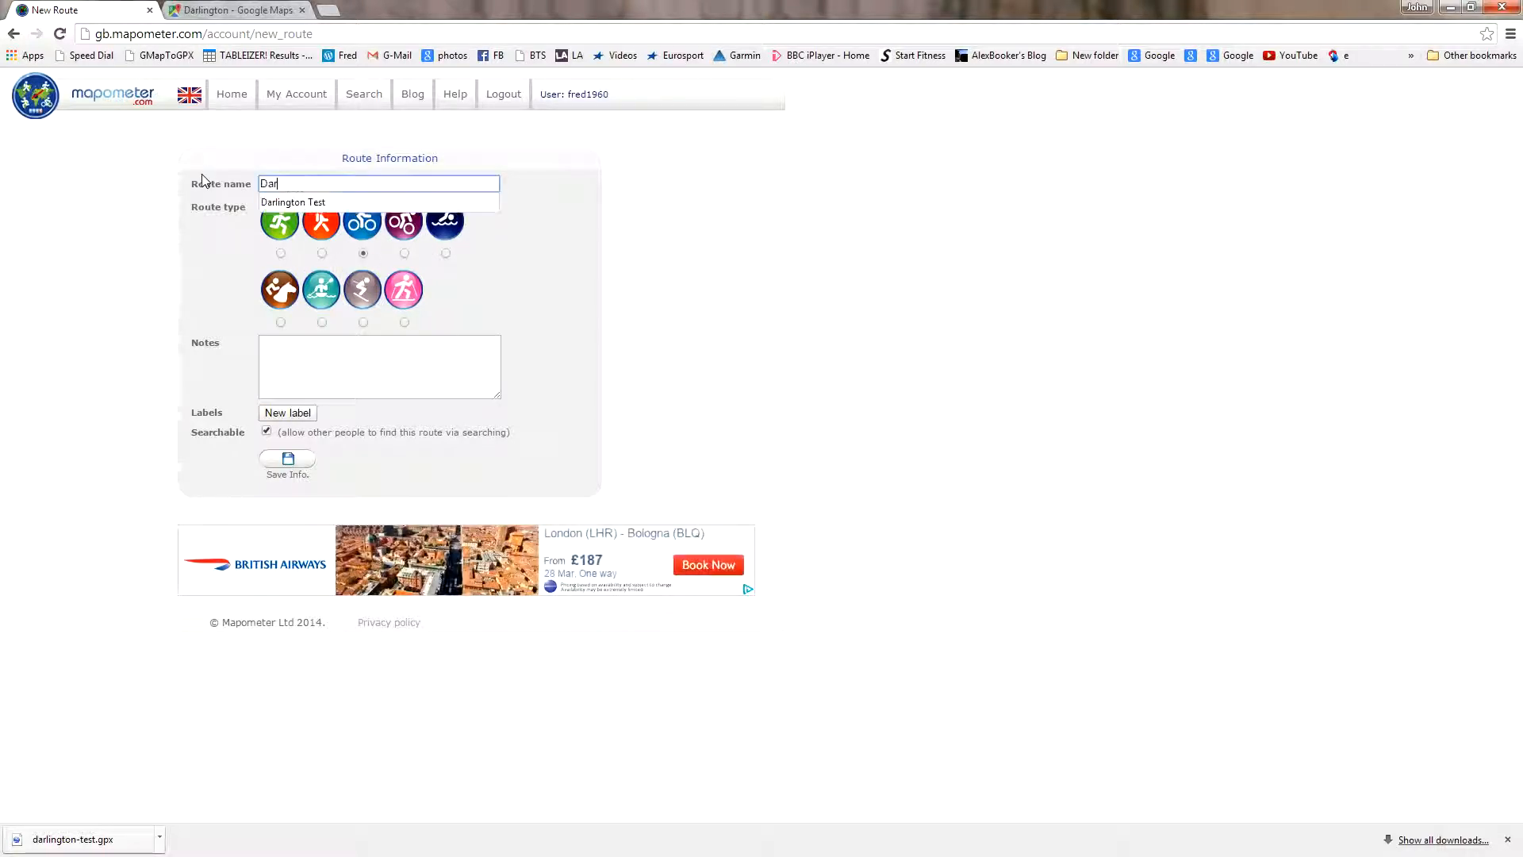
pyautogui.write('lington')
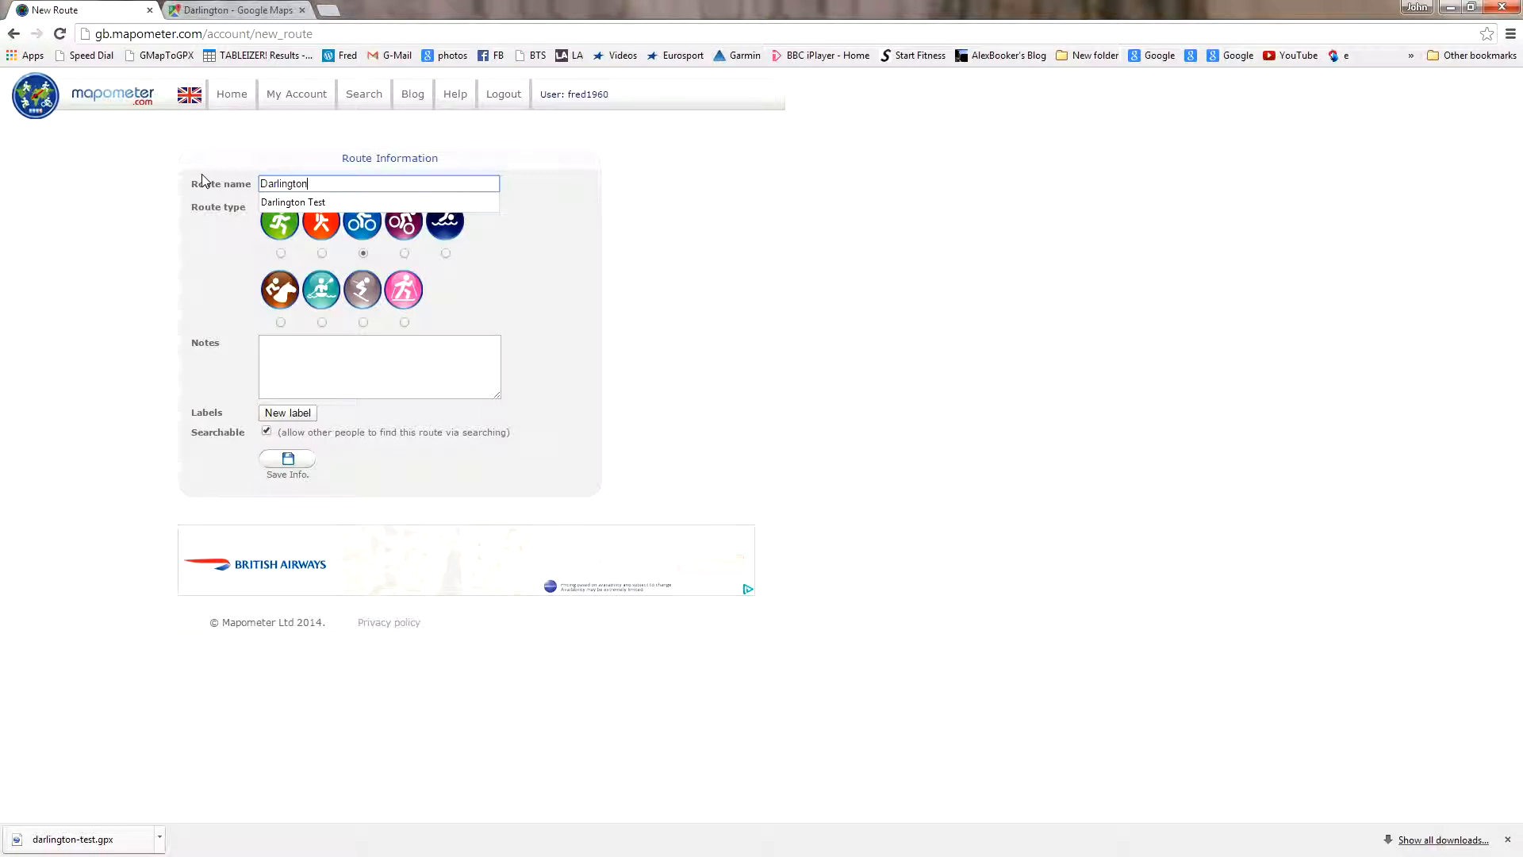
pyautogui.write(' Test 2')
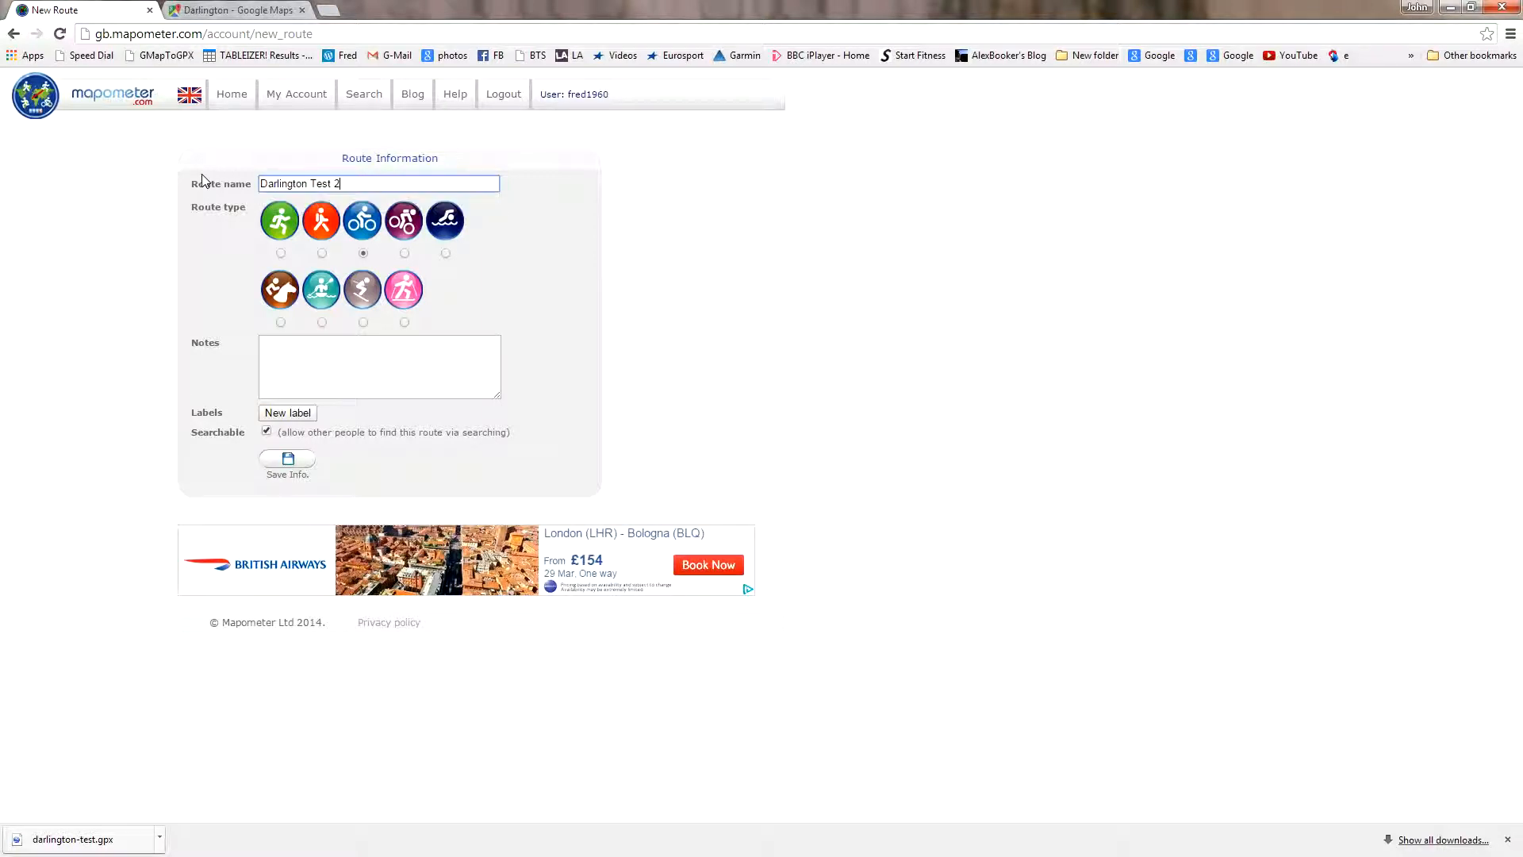
pyautogui.click(287, 459)
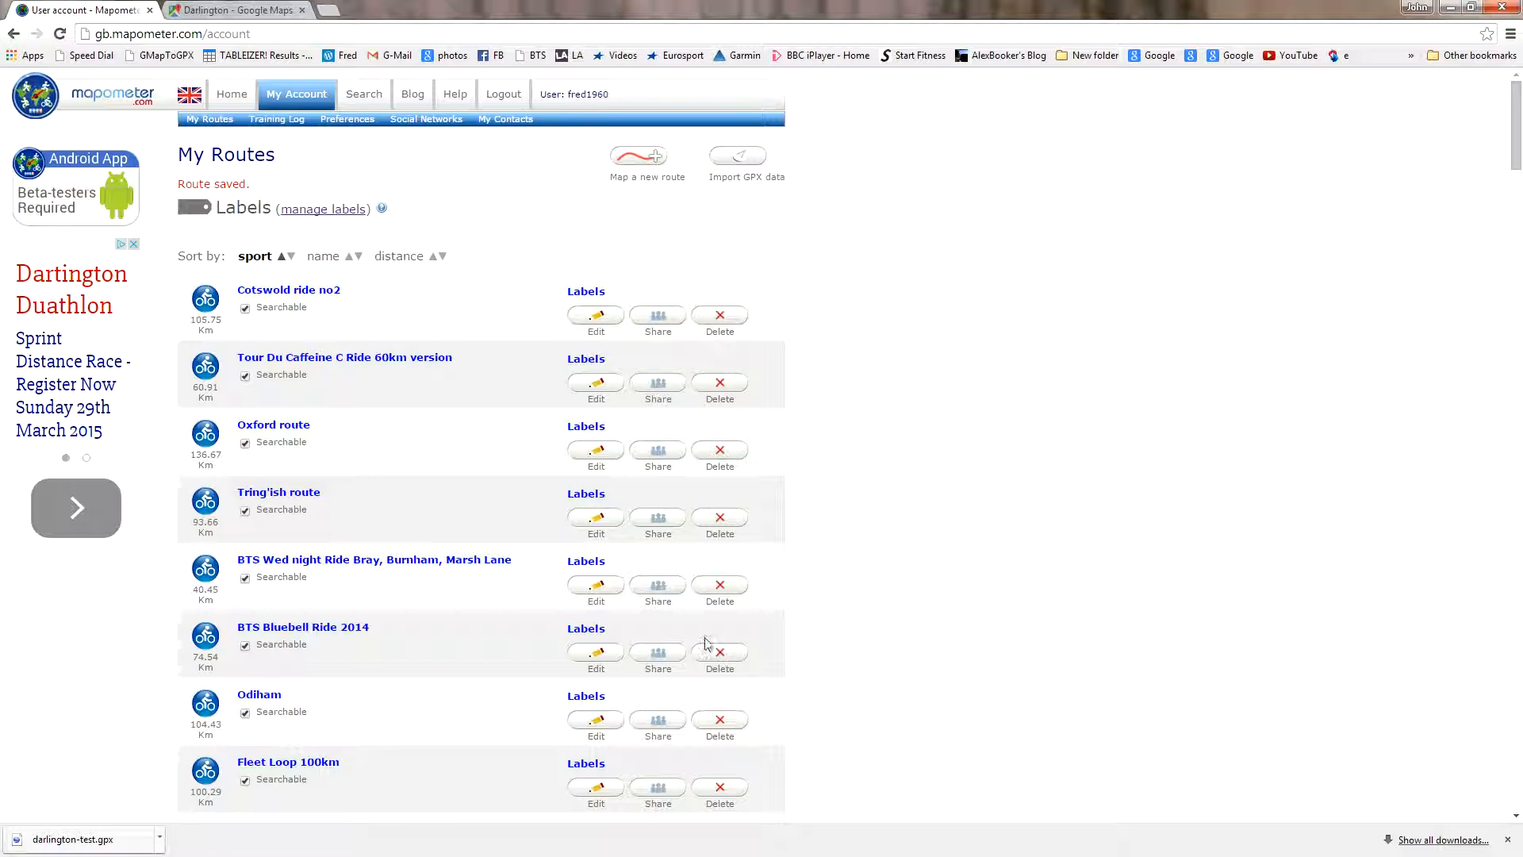
# - Find Darlington Test 2 in the list of saved routes and open its route page
pyautogui.moveTo(441, 693); pyautogui.dragTo(445, 561)
pyautogui.scroll(-8, 449, 561)
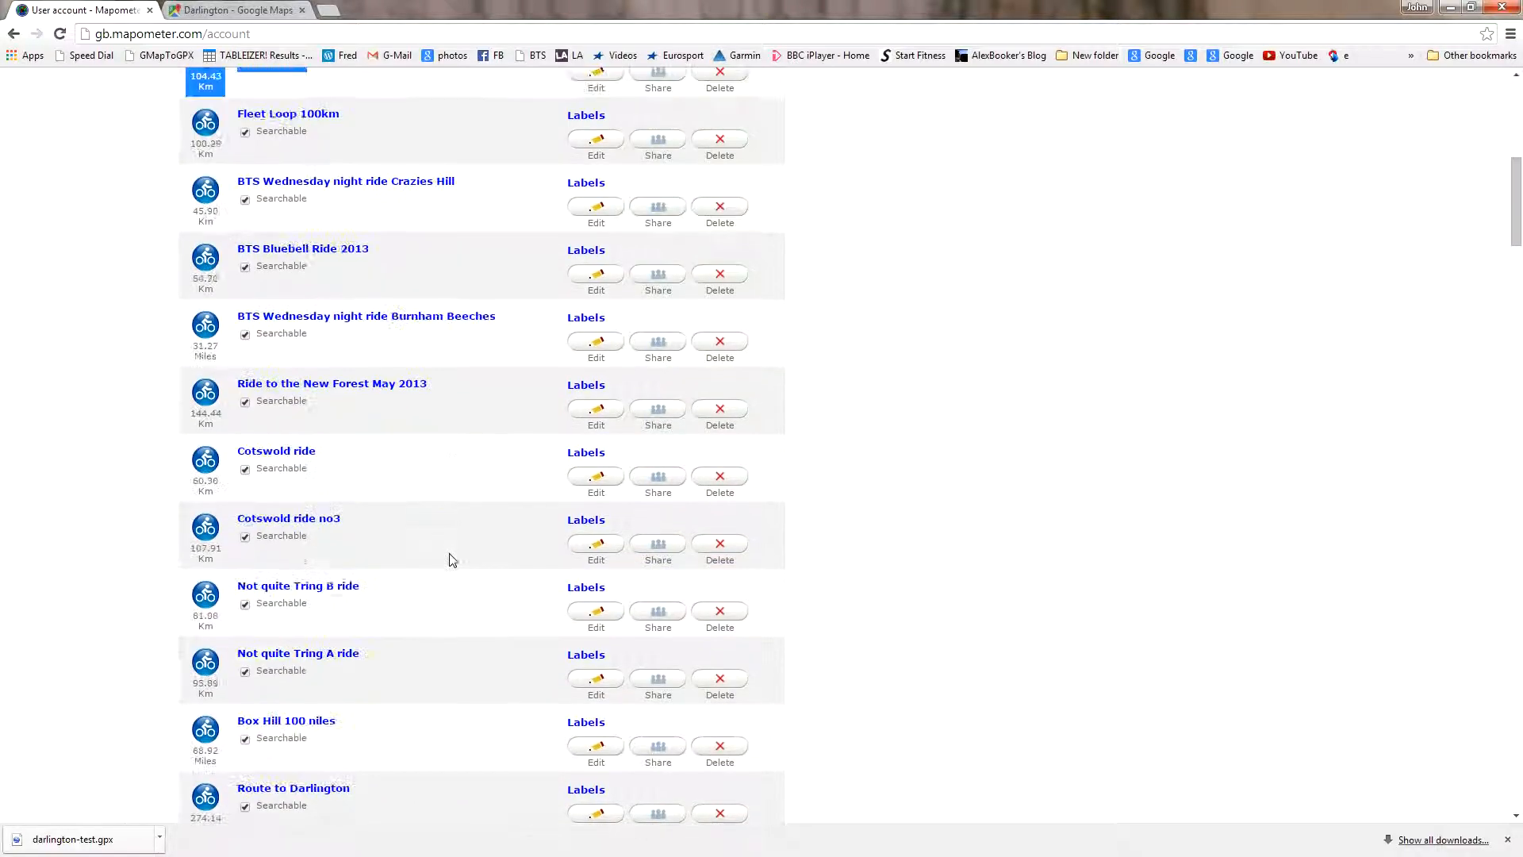
pyautogui.scroll(5, 1193, 376)
pyautogui.moveTo(1515, 184); pyautogui.dragTo(1515, 698)
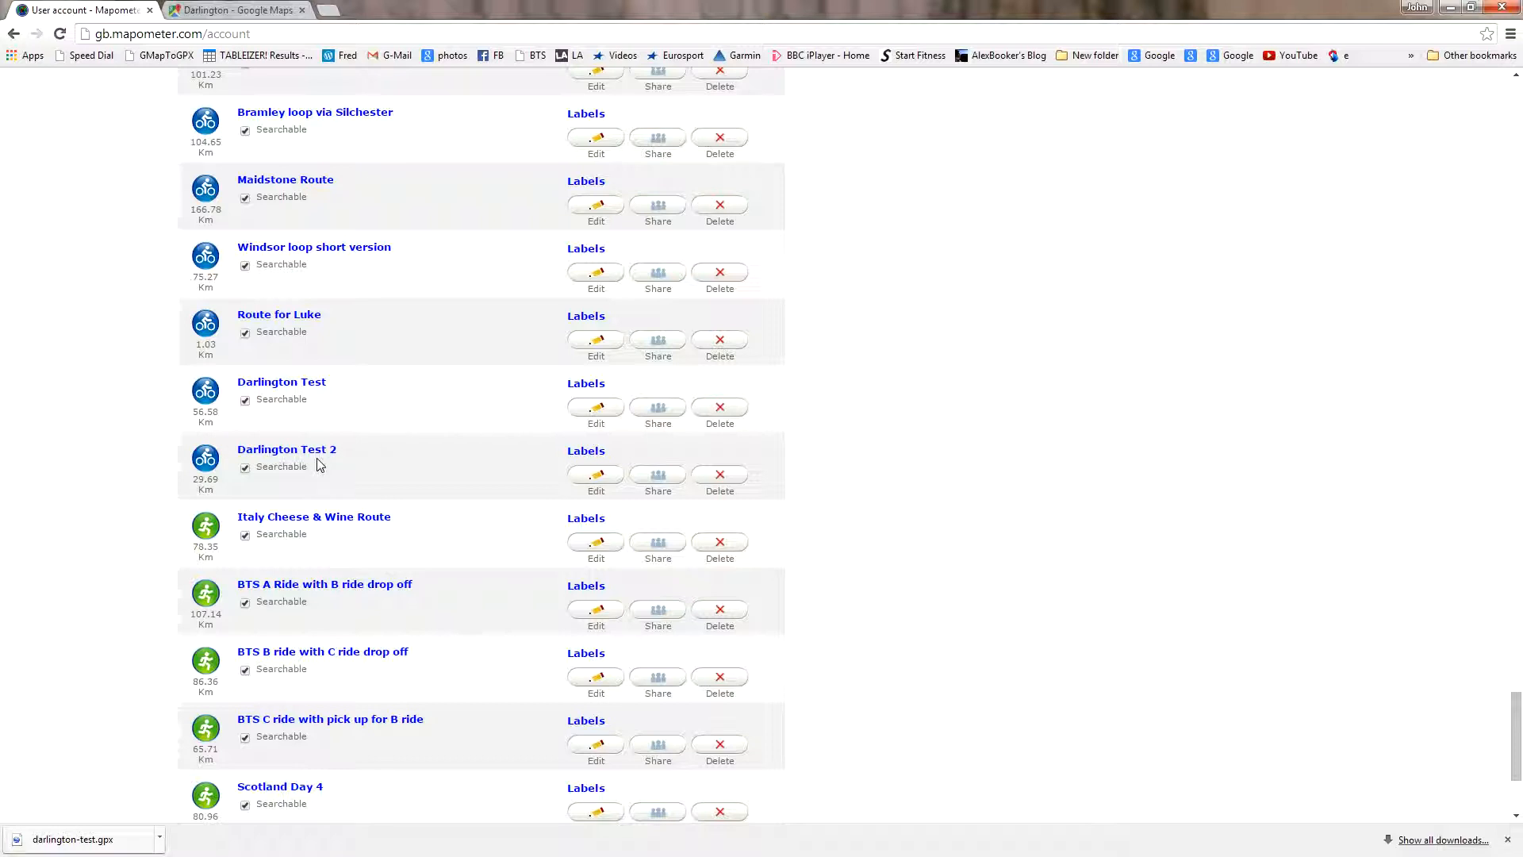
pyautogui.click(596, 476)
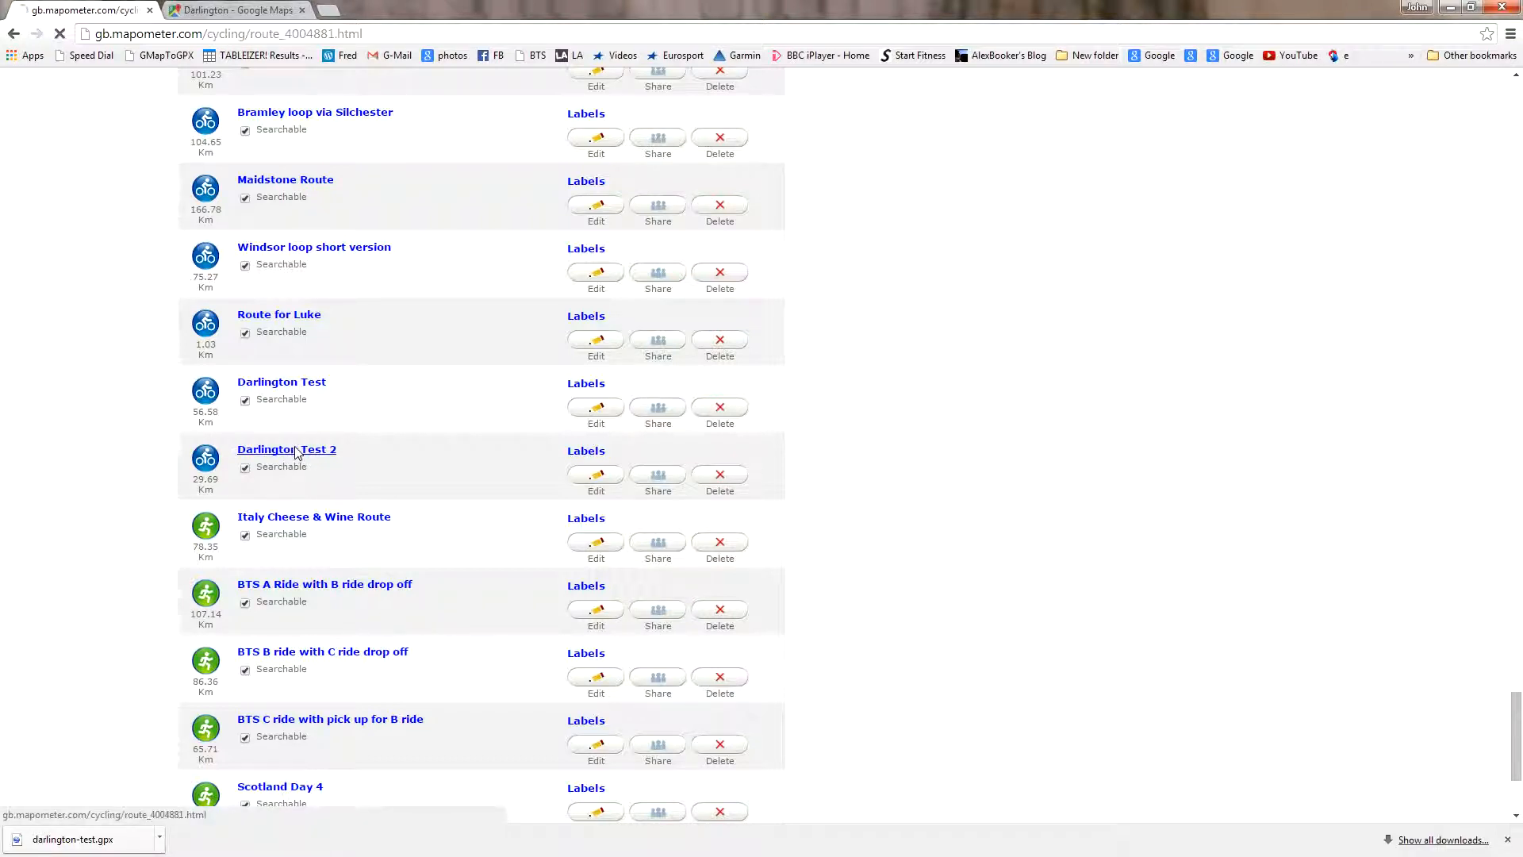
pyautogui.click(295, 450)
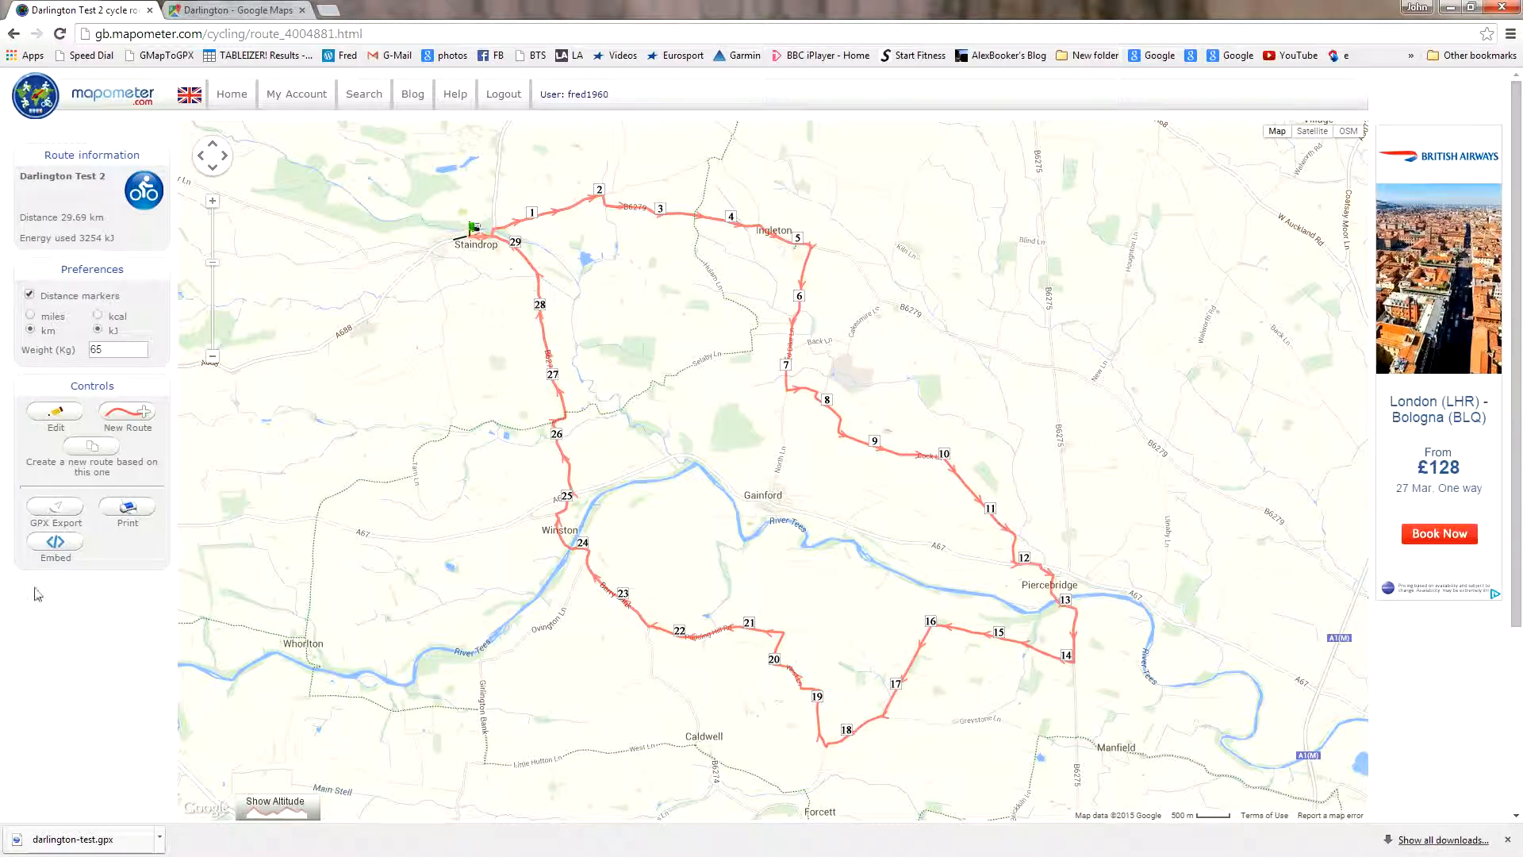
# - Export the route as a GPX file using Tracks and version GPX 1.1, and close the export dialog
pyautogui.click(67, 517)
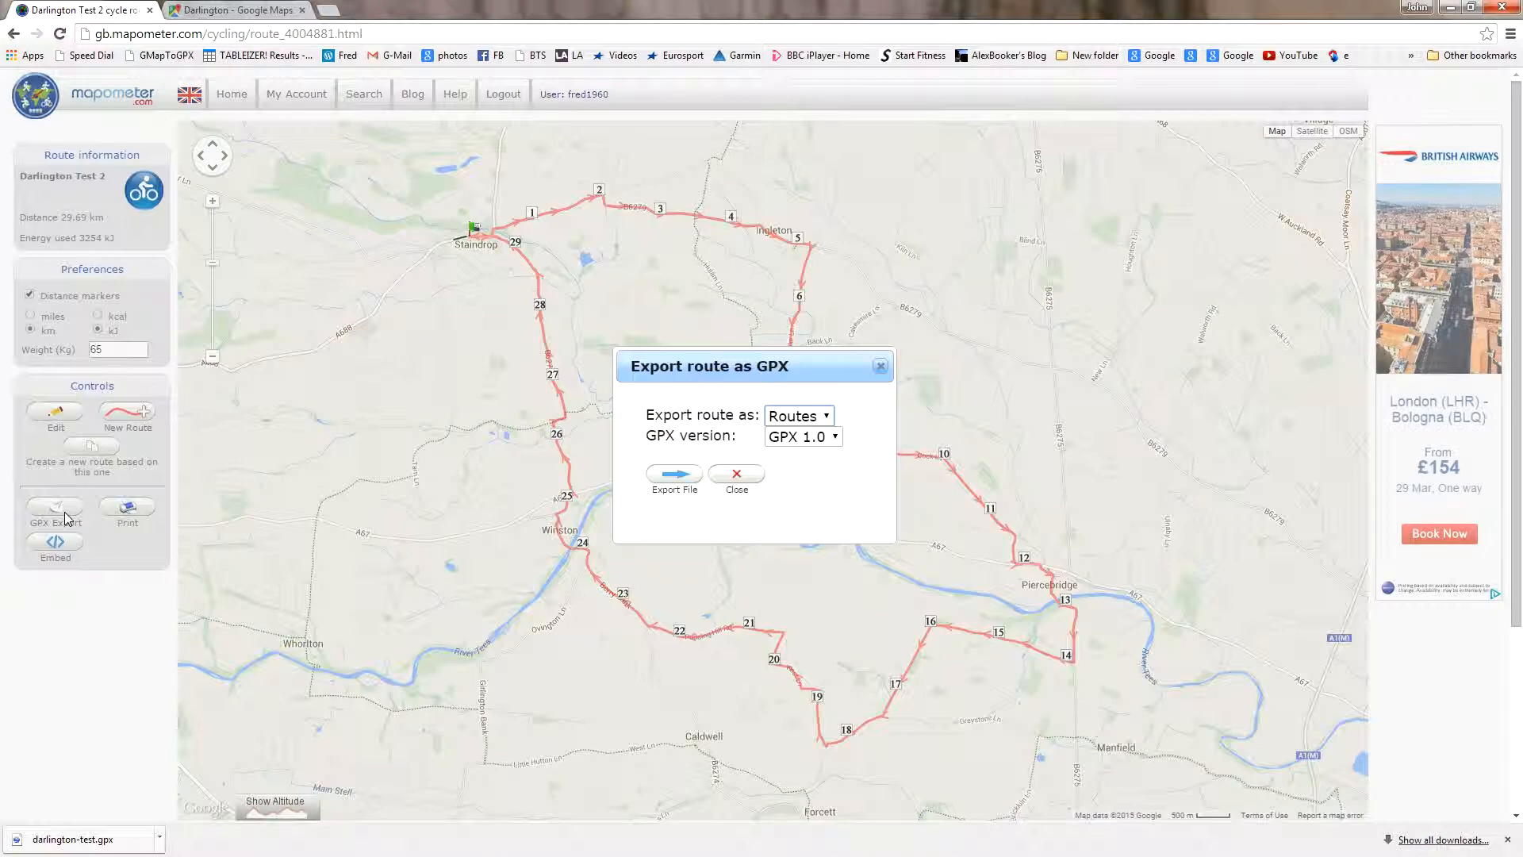
pyautogui.click(825, 417)
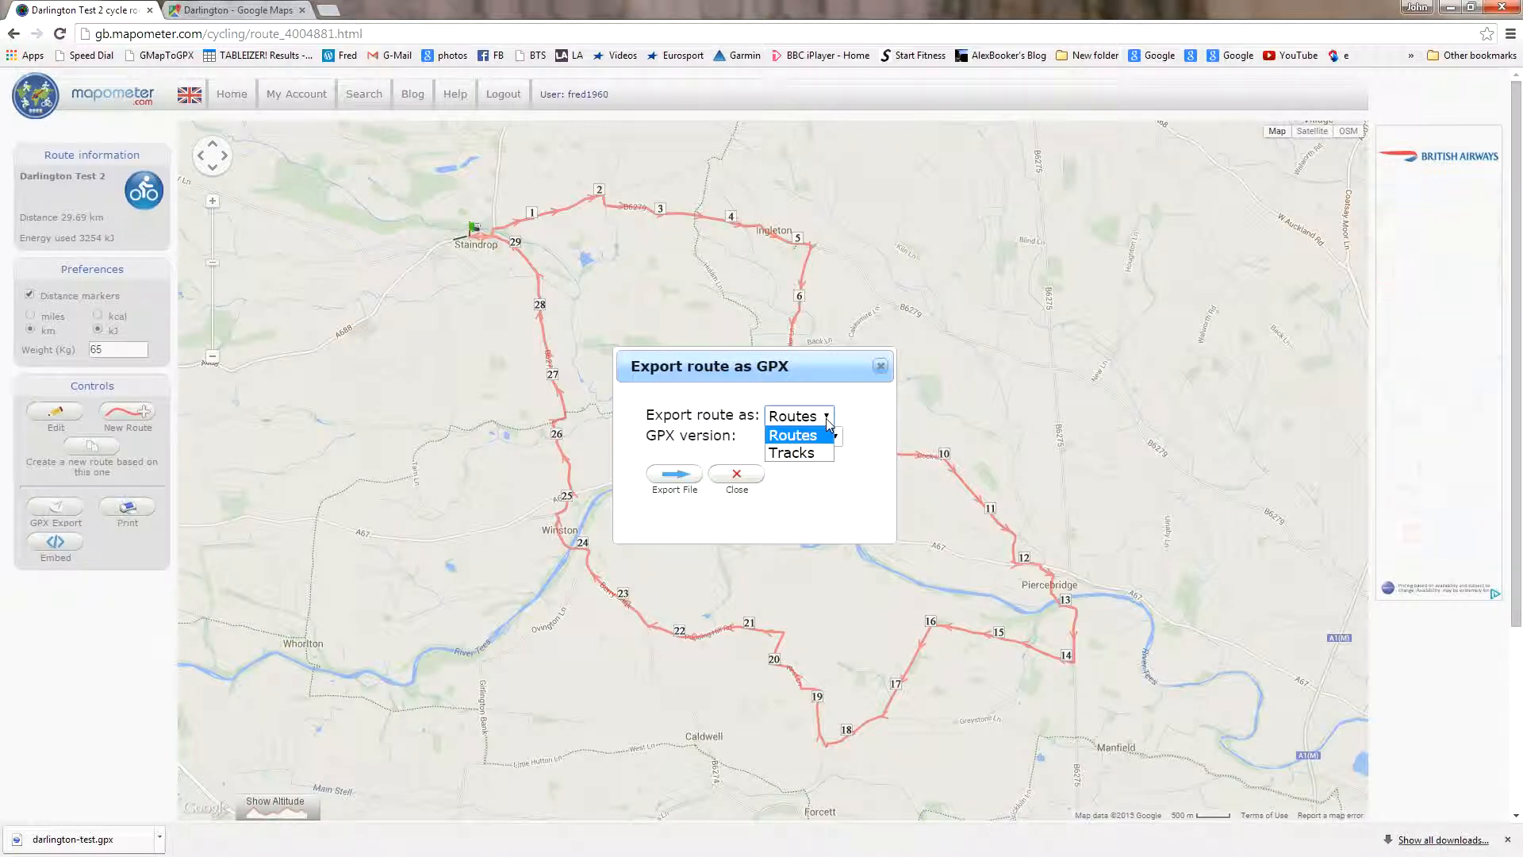
pyautogui.click(797, 454)
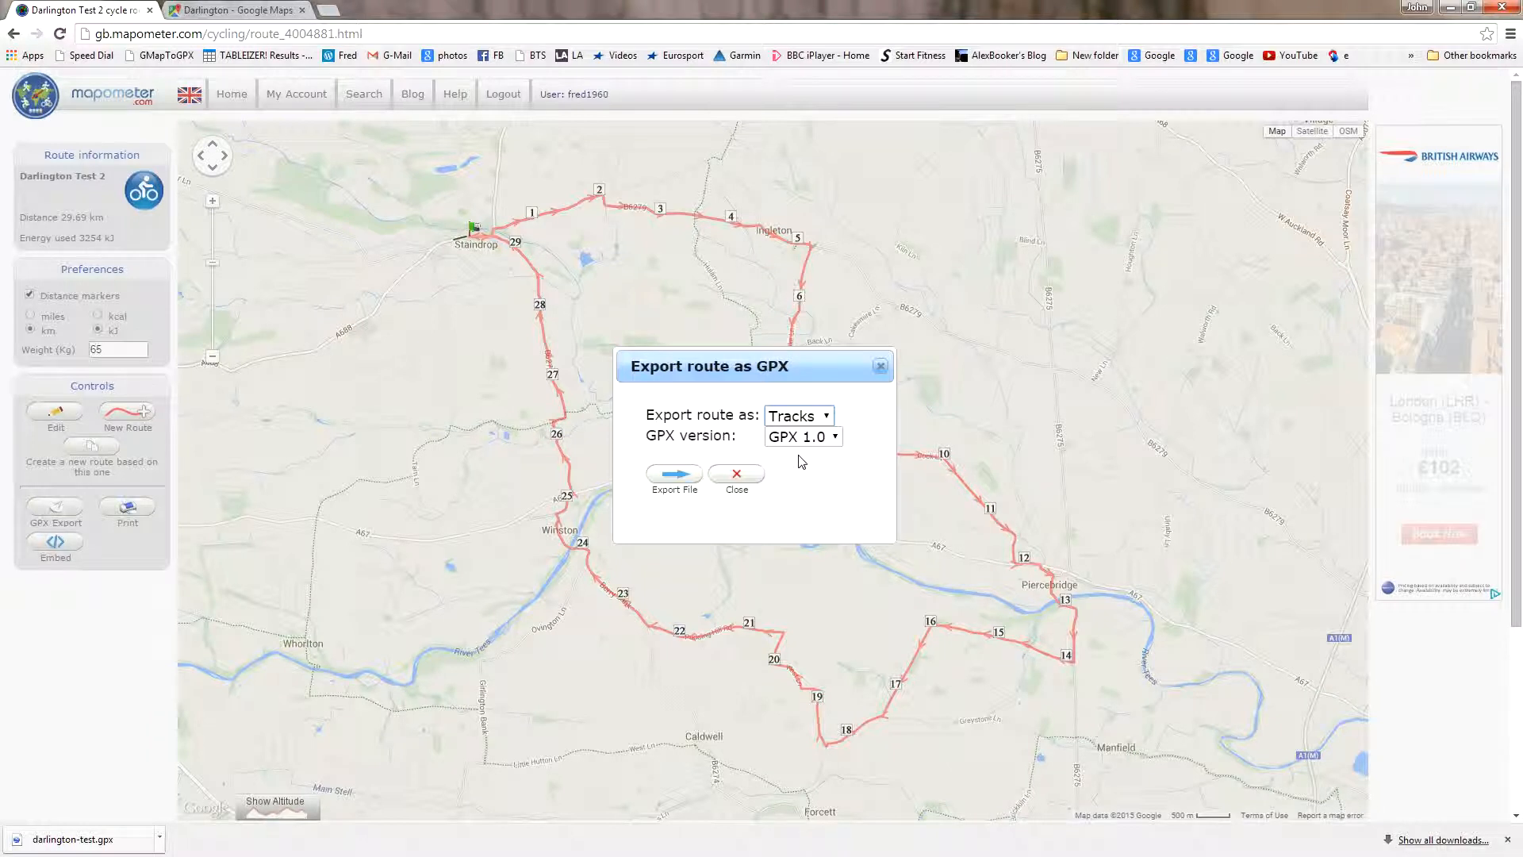
pyautogui.click(838, 437)
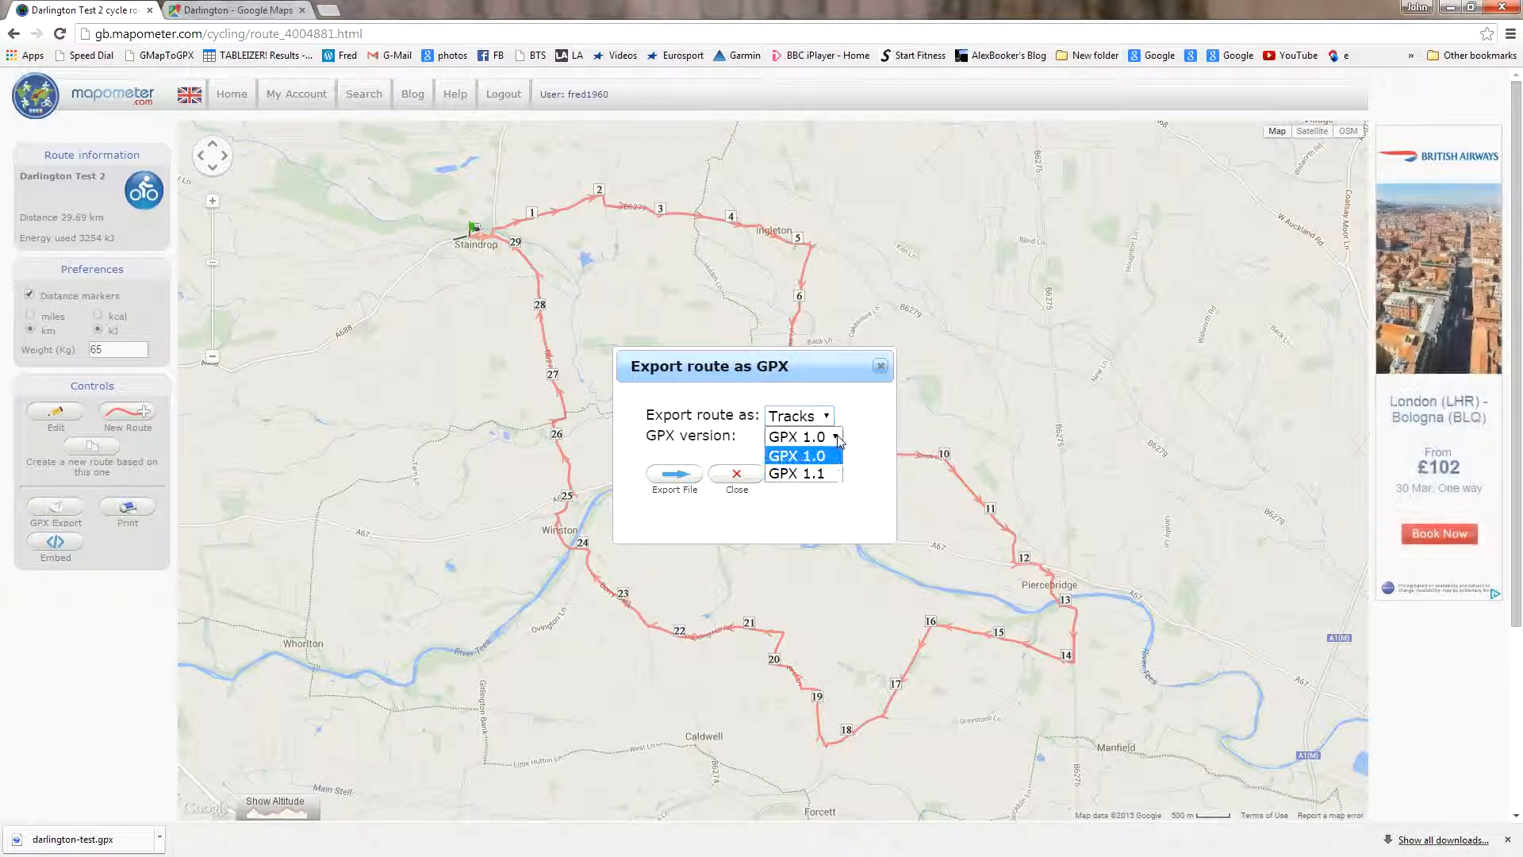
pyautogui.click(832, 475)
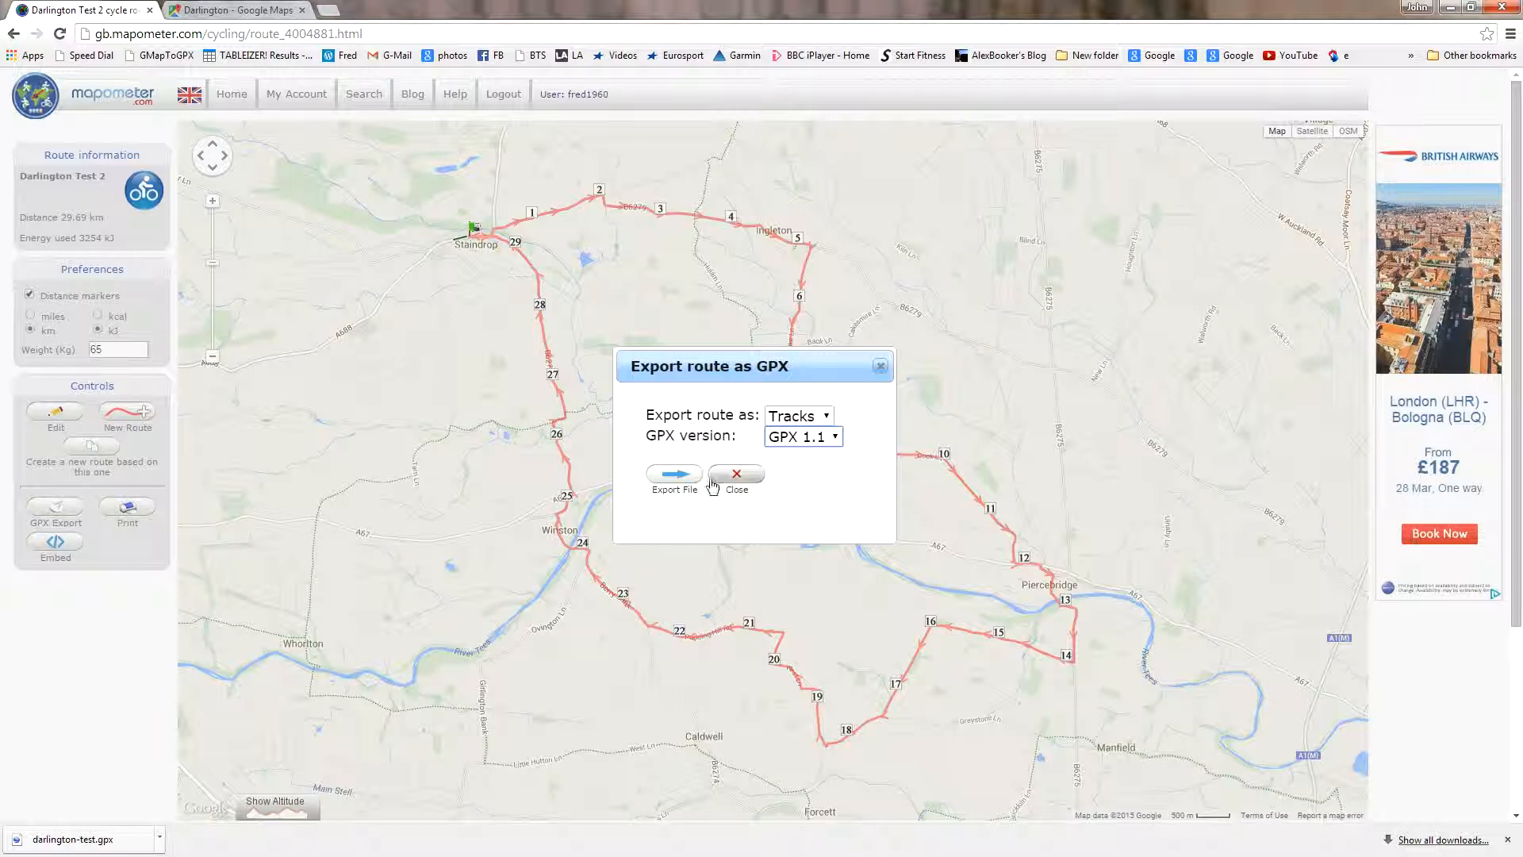
pyautogui.click(687, 478)
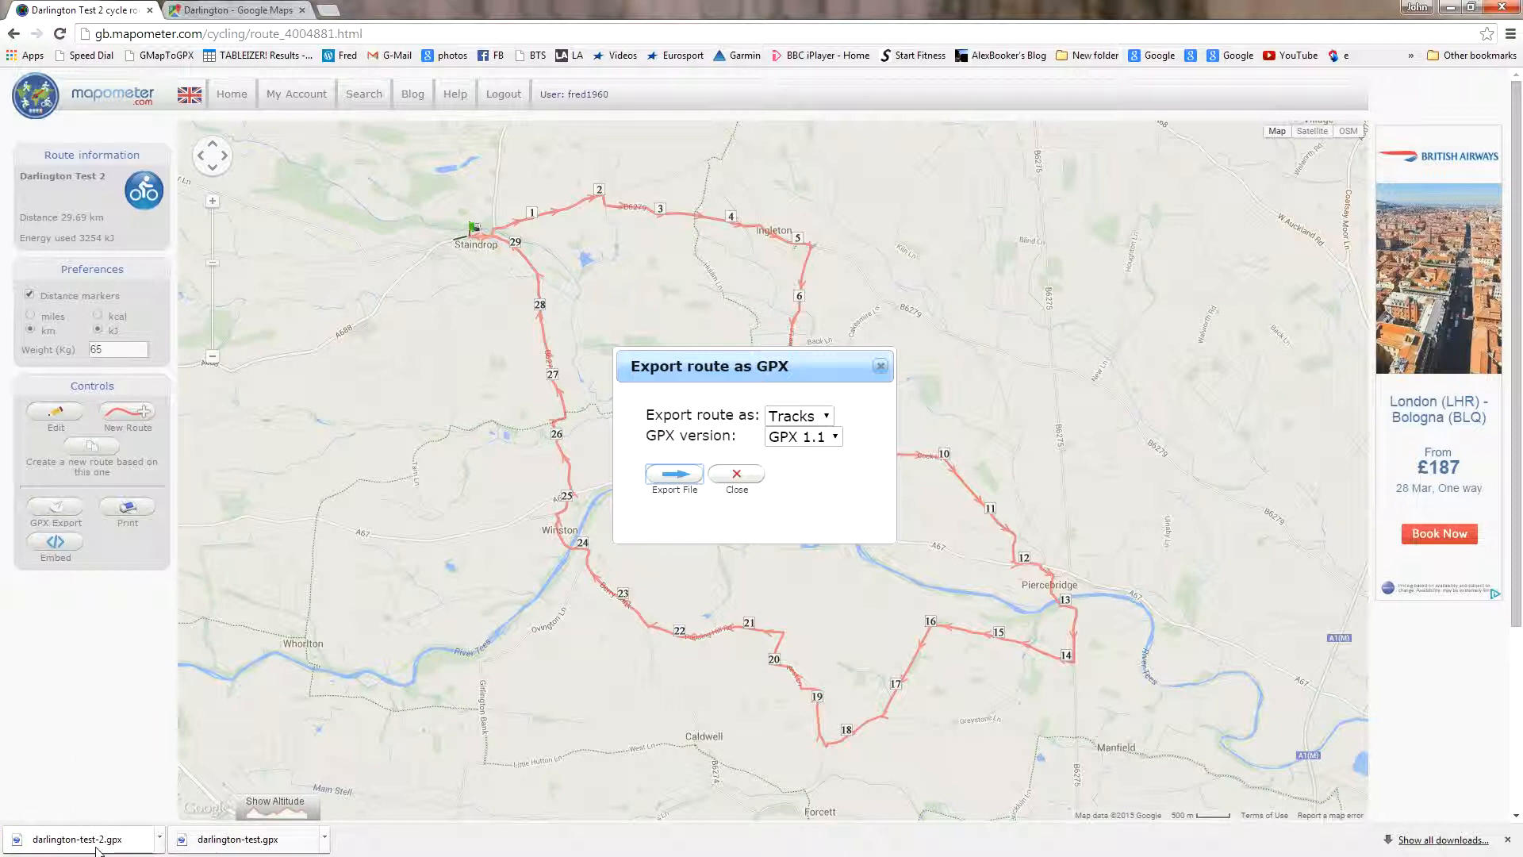
pyautogui.click(736, 479)
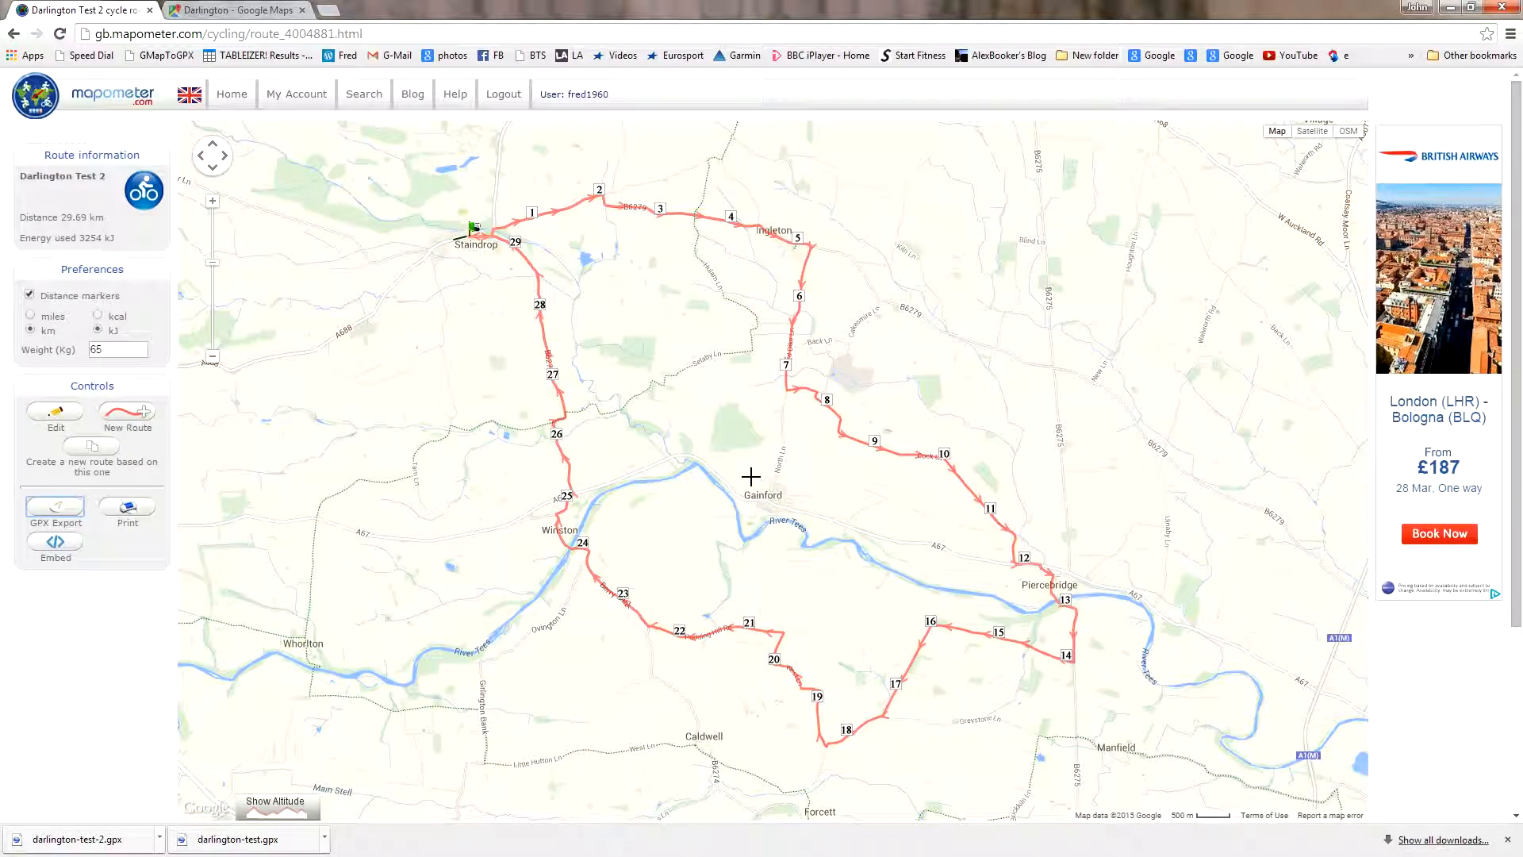